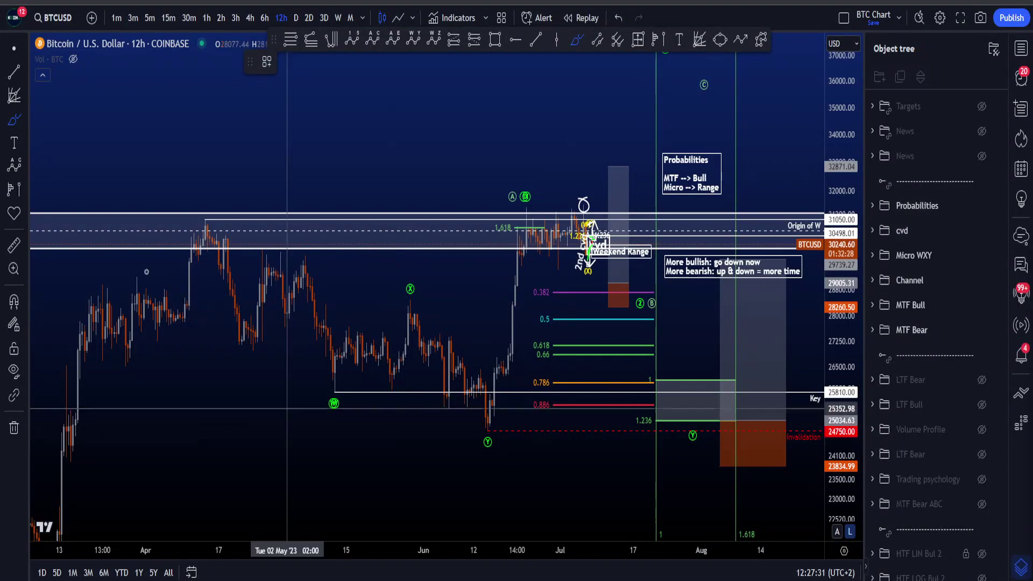
# Draw a large brush loop around the price action, undo it, and leave only the MTF Bear drawing group shown.
pyautogui.moveTo(132, 228)
pyautogui.mouseDown()
pyautogui.moveTo(369, 474)
pyautogui.moveTo(588, 76)
pyautogui.moveTo(264, 350)
pyautogui.moveTo(563, 405)
pyautogui.mouseUp()
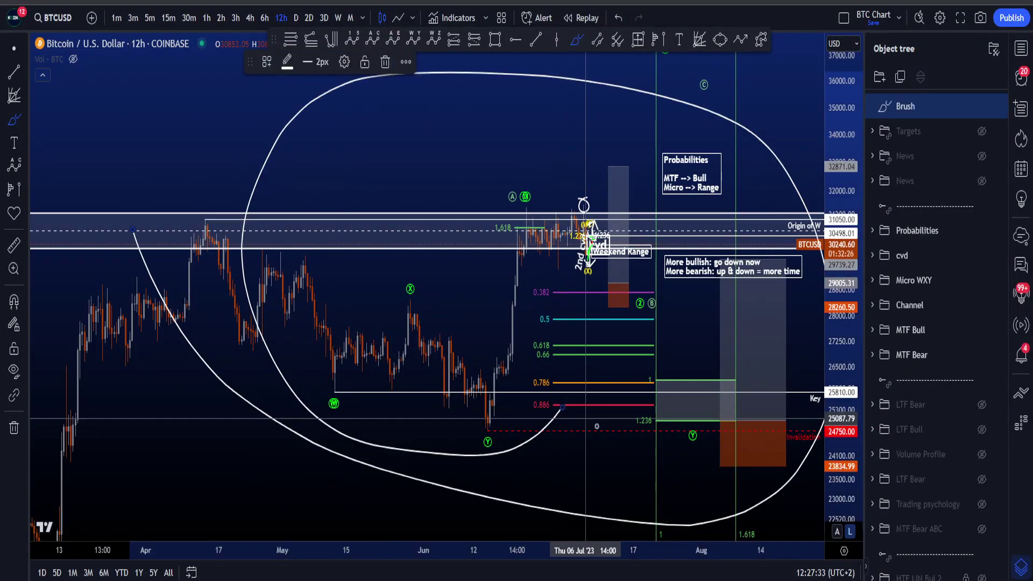
pyautogui.hotkey('ctrl', 'z')
pyautogui.hotkey('ctrl', 'z')
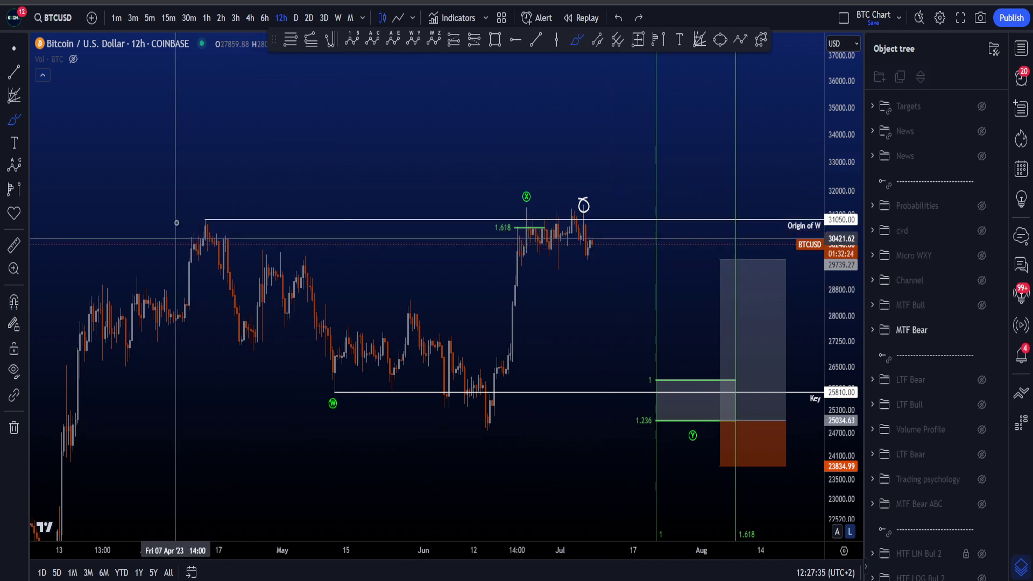
# Sketch a brush path from the April high to the late-July area, add a second stroke at its end, and undo both.
pyautogui.moveTo(190, 212)
pyautogui.mouseDown()
pyautogui.moveTo(269, 342)
pyautogui.moveTo(501, 239)
pyautogui.moveTo(595, 253)
pyautogui.moveTo(654, 351)
pyautogui.mouseUp()
pyautogui.moveTo(647, 294)
pyautogui.mouseDown()
pyautogui.moveTo(667, 374)
pyautogui.moveTo(646, 359)
pyautogui.mouseUp()
pyautogui.hotkey('ctrl', 'z')
pyautogui.hotkey('ctrl', 'z')
# Sketch from the X top toward the Y target, circle the target zone between the 1 and 1.236 levels, and undo the strokes.
pyautogui.moveTo(540, 215)
pyautogui.mouseDown()
pyautogui.moveTo(600, 336)
pyautogui.moveTo(689, 355)
pyautogui.moveTo(703, 395)
pyautogui.moveTo(630, 409)
pyautogui.moveTo(694, 445)
pyautogui.moveTo(756, 417)
pyautogui.moveTo(732, 372)
pyautogui.mouseUp()
pyautogui.hotkey('ctrl', 'z')
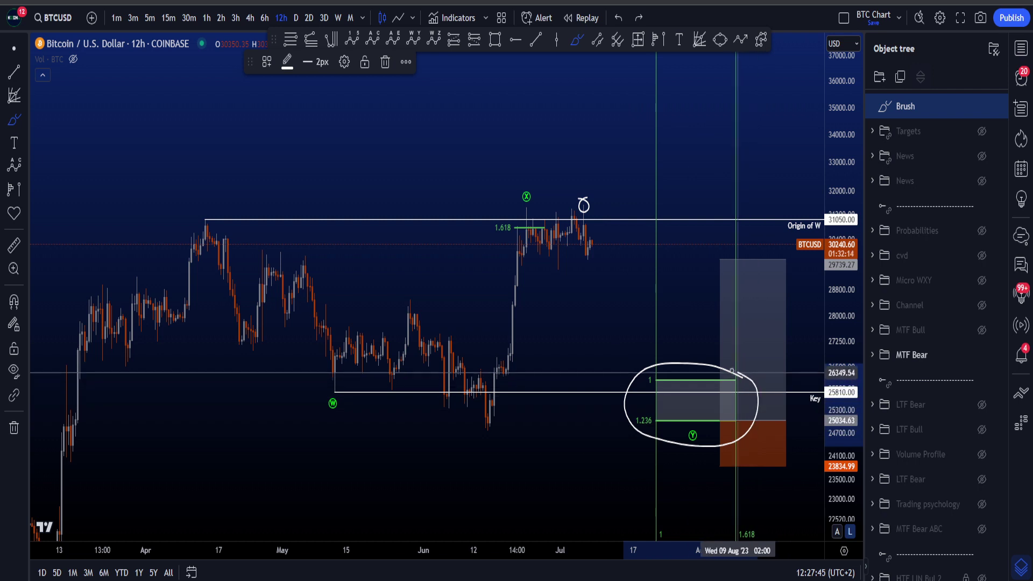
pyautogui.hotkey('ctrl', 'z')
# Brush a stroke from the April high across to the X top, mark the Y target zone, and undo each stroke.
pyautogui.moveTo(225, 219)
pyautogui.mouseDown()
pyautogui.moveTo(193, 205)
pyautogui.moveTo(205, 251)
pyautogui.moveTo(295, 396)
pyautogui.moveTo(351, 404)
pyautogui.moveTo(334, 371)
pyautogui.moveTo(494, 306)
pyautogui.moveTo(526, 201)
pyautogui.moveTo(535, 212)
pyautogui.mouseUp()
pyautogui.hotkey('ctrl', 'z')
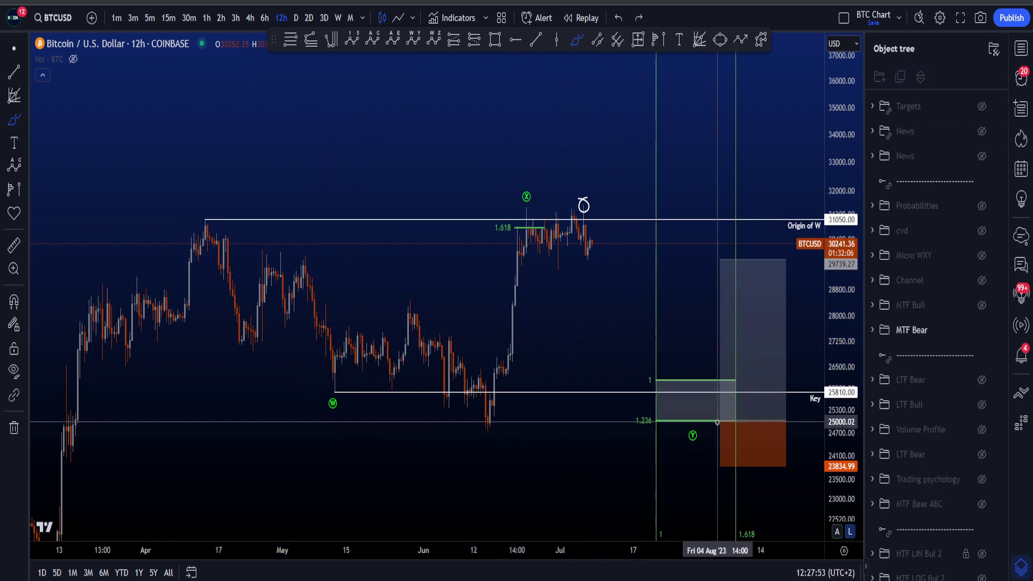
pyautogui.moveTo(708, 410)
pyautogui.mouseDown()
pyautogui.moveTo(711, 454)
pyautogui.moveTo(687, 414)
pyautogui.mouseUp()
pyautogui.hotkey('ctrl', 'z')
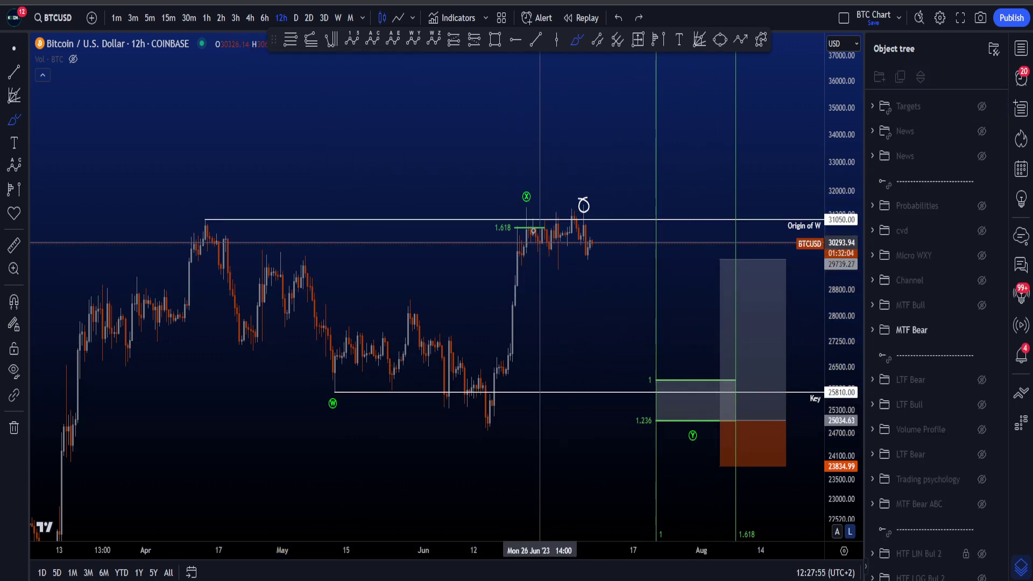
# Sketch a stepped decline from X to the Y target zone, circle its opening and final sections, and undo all strokes.
pyautogui.moveTo(524, 207)
pyautogui.mouseDown()
pyautogui.moveTo(549, 254)
pyautogui.moveTo(584, 231)
pyautogui.moveTo(607, 286)
pyautogui.moveTo(615, 268)
pyautogui.moveTo(646, 258)
pyautogui.moveTo(701, 372)
pyautogui.mouseUp()
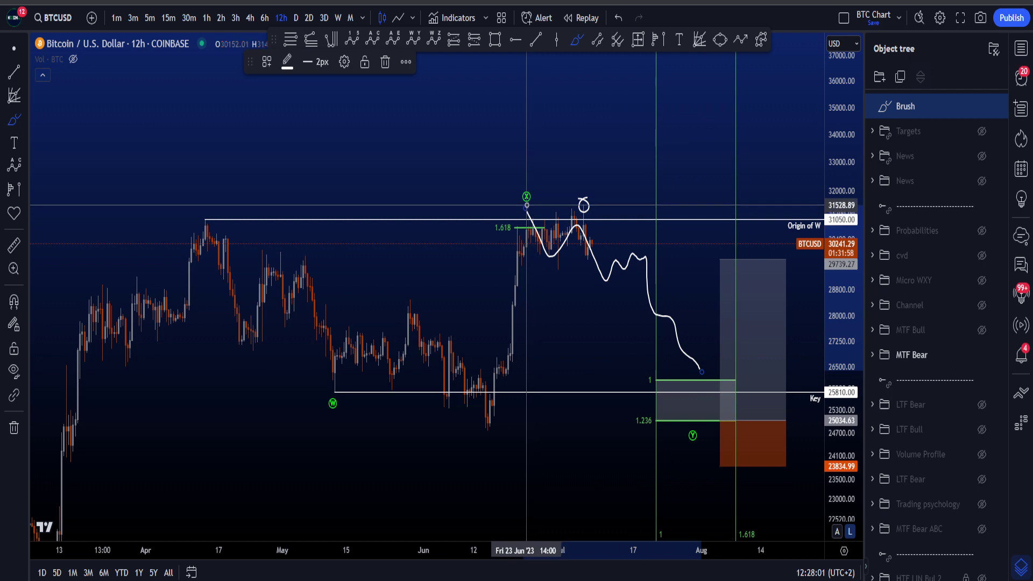
pyautogui.moveTo(575, 222)
pyautogui.mouseDown()
pyautogui.moveTo(612, 283)
pyautogui.moveTo(600, 232)
pyautogui.moveTo(518, 215)
pyautogui.moveTo(559, 296)
pyautogui.moveTo(617, 309)
pyautogui.mouseUp()
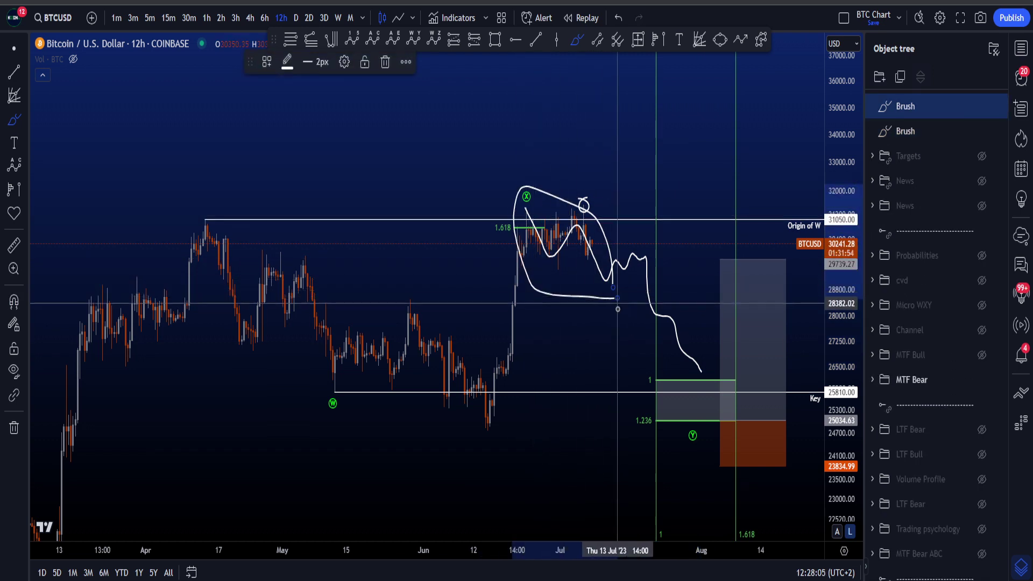
pyautogui.hotkey('ctrl', 'z')
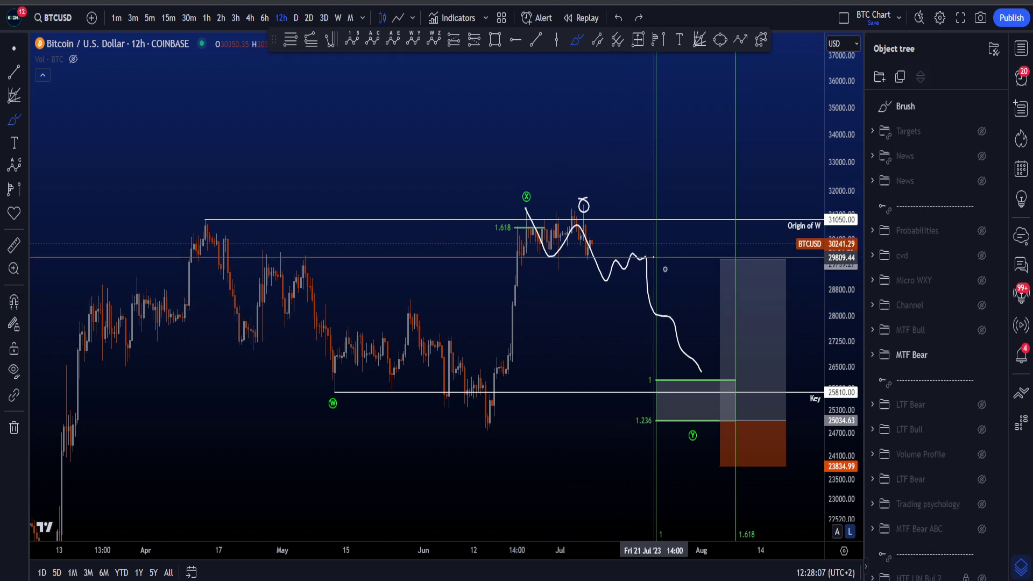
pyautogui.moveTo(665, 270)
pyautogui.mouseDown()
pyautogui.moveTo(709, 344)
pyautogui.moveTo(626, 293)
pyautogui.moveTo(662, 264)
pyautogui.mouseUp()
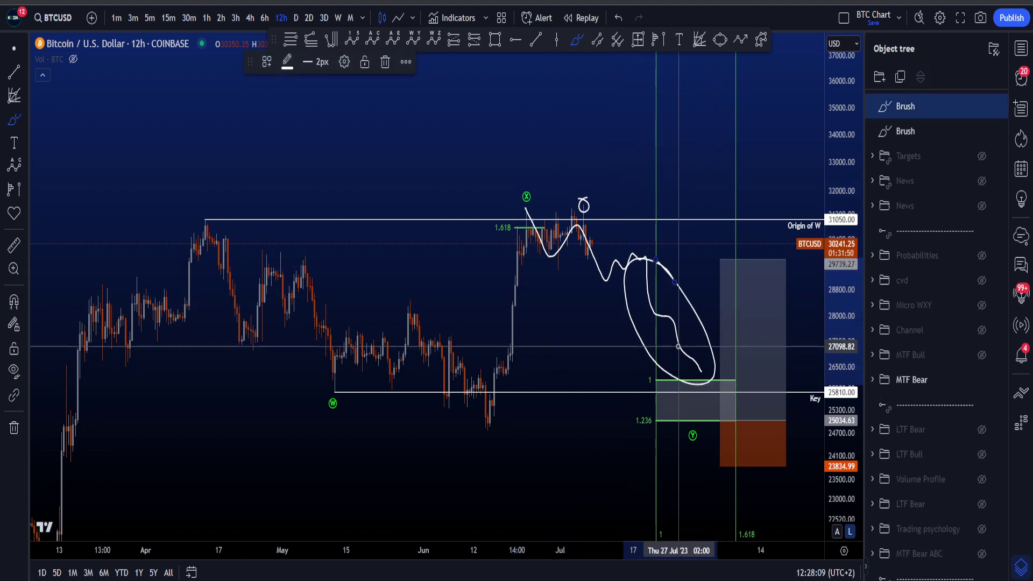
pyautogui.hotkey('ctrl', 'z')
pyautogui.hotkey('ctrl', 'z')
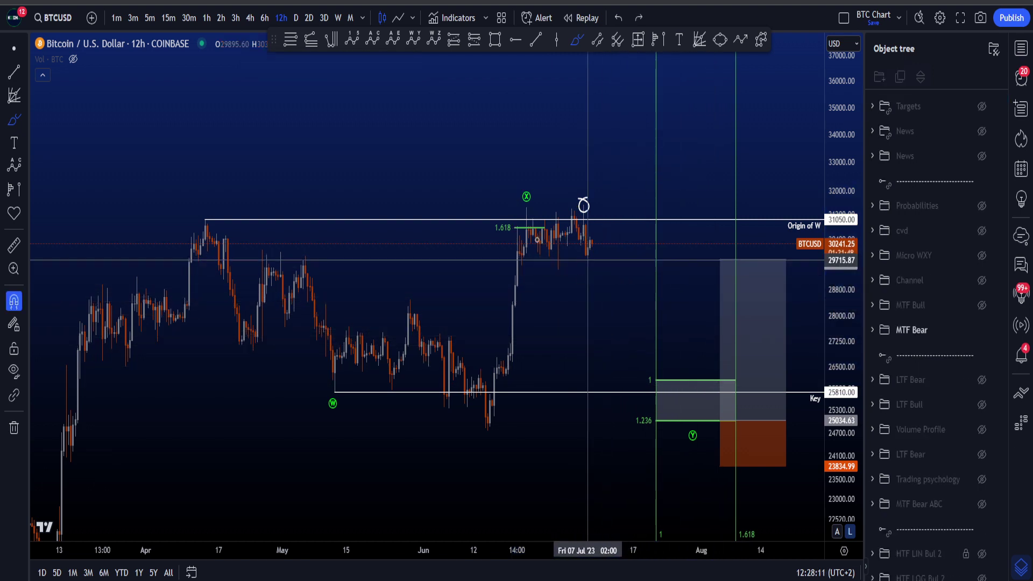
# Sketch an alternative path from X with a higher high above Origin of W and a drop into the Y zone, then undo it.
pyautogui.moveTo(533, 214)
pyautogui.mouseDown()
pyautogui.moveTo(569, 240)
pyautogui.moveTo(620, 186)
pyautogui.moveTo(654, 315)
pyautogui.mouseUp()
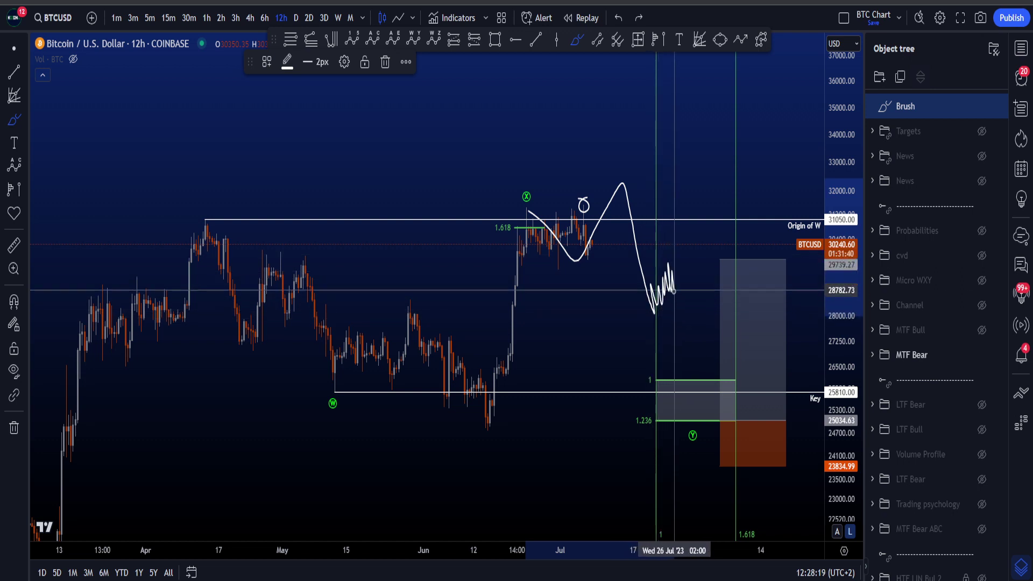
pyautogui.moveTo(675, 291)
pyautogui.mouseDown()
pyautogui.moveTo(680, 266)
pyautogui.moveTo(712, 405)
pyautogui.mouseUp()
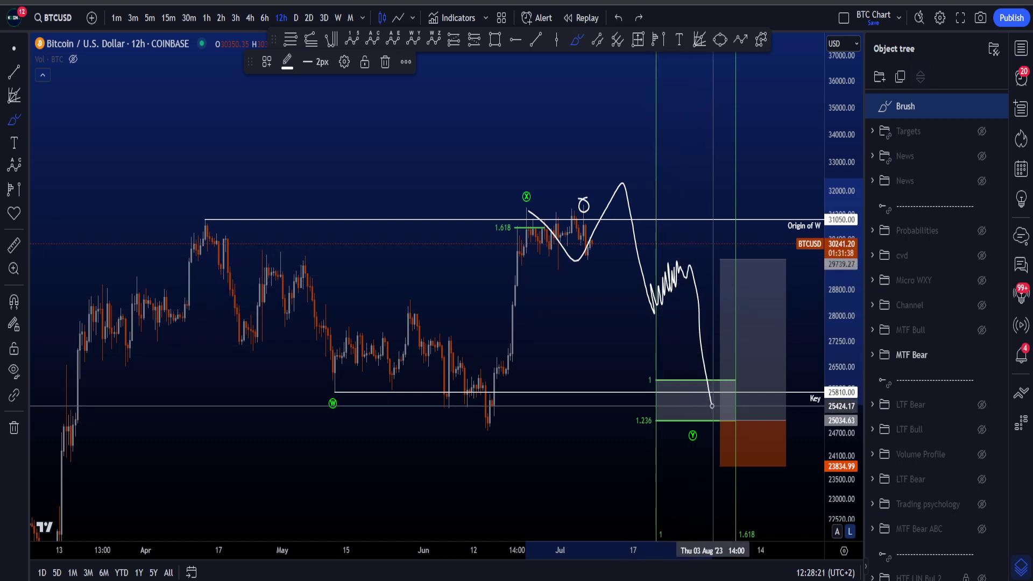
pyautogui.hotkey('ctrl', 'z')
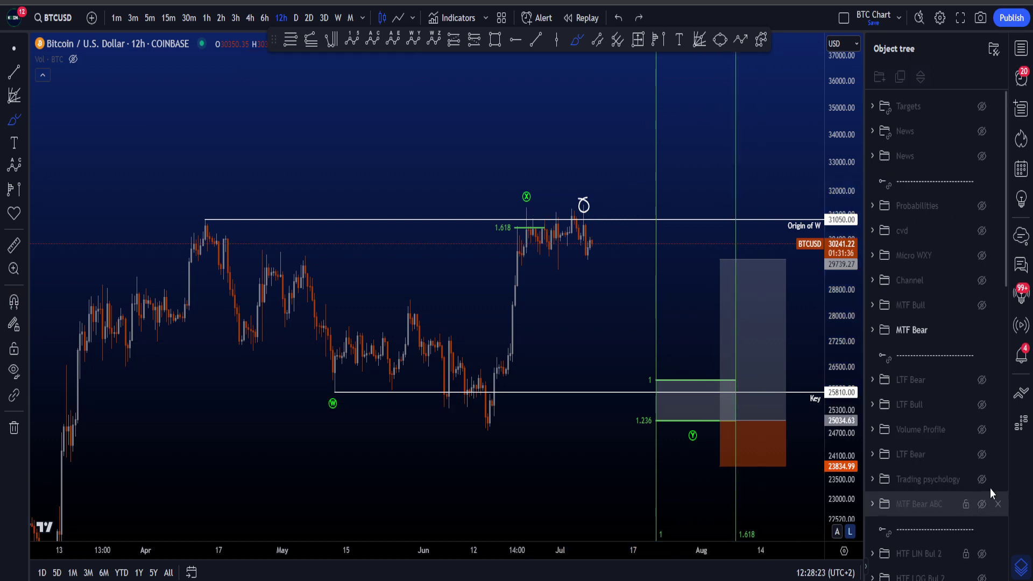
# Show the Volume Profile group, sketch a higher high falling to the red line and continuing lower, and undo the strokes.
pyautogui.click(984, 432)
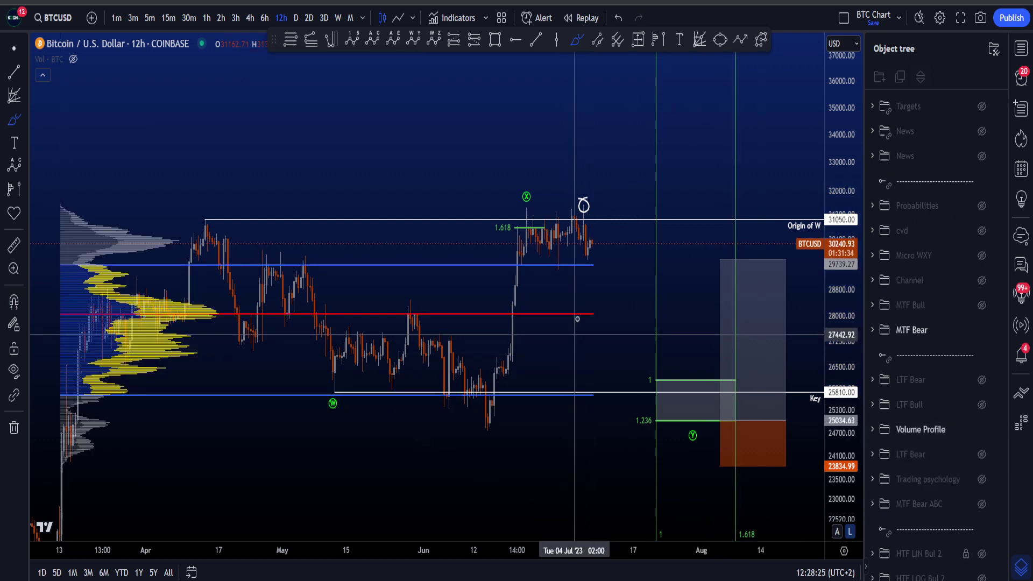
pyautogui.moveTo(533, 215)
pyautogui.mouseDown()
pyautogui.moveTo(560, 260)
pyautogui.moveTo(591, 219)
pyautogui.mouseUp()
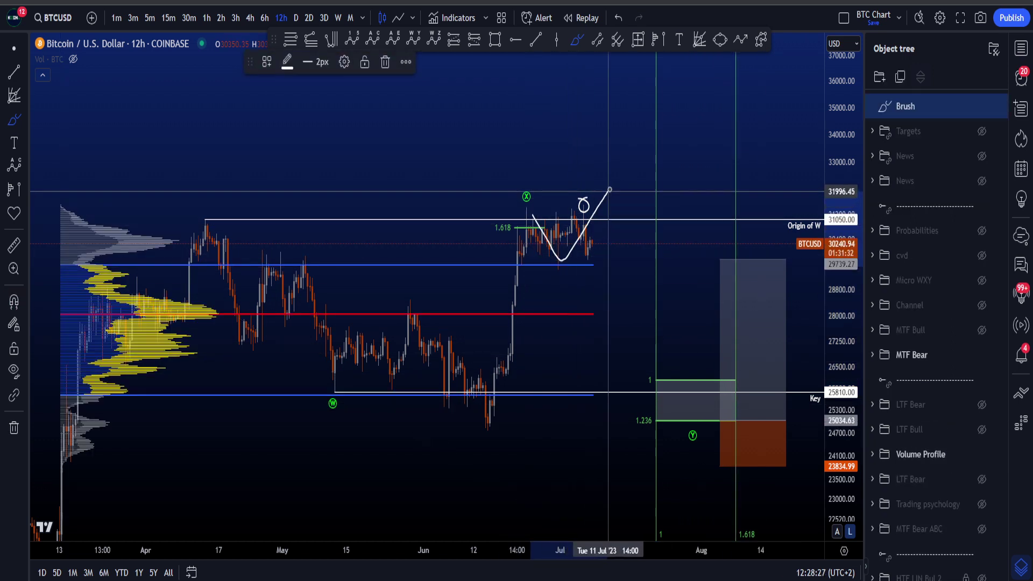
pyautogui.moveTo(625, 267); pyautogui.dragTo(635, 311)
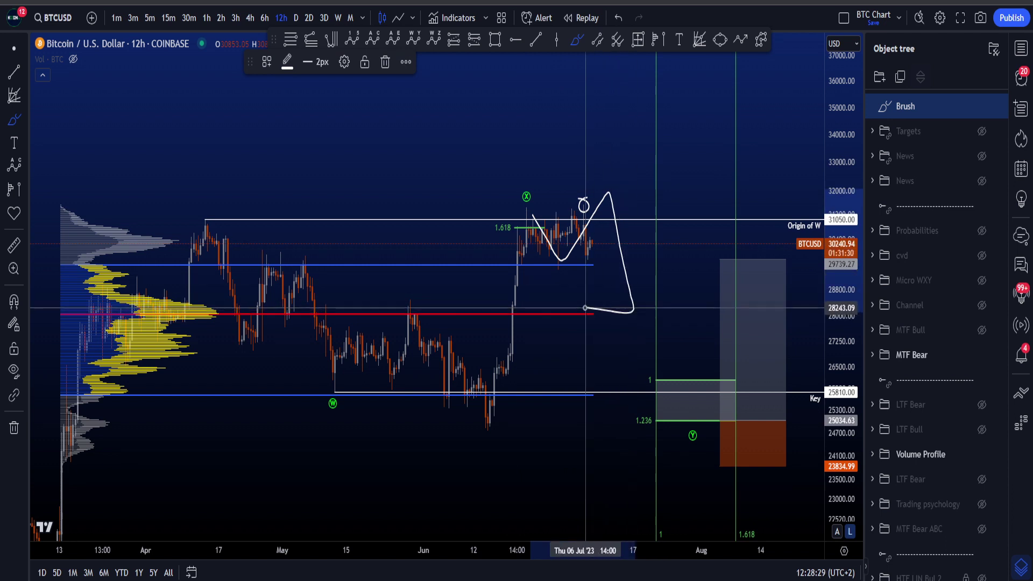
pyautogui.moveTo(637, 286)
pyautogui.mouseDown()
pyautogui.moveTo(647, 301)
pyautogui.moveTo(658, 268)
pyautogui.moveTo(588, 279)
pyautogui.mouseUp()
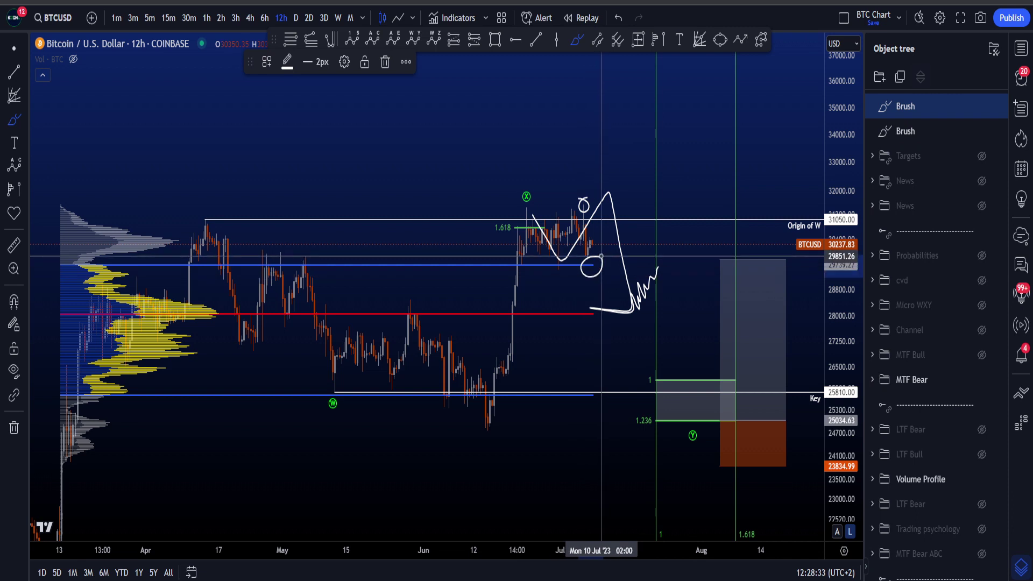
pyautogui.hotkey('ctrl', 'z')
pyautogui.moveTo(658, 269)
pyautogui.mouseDown()
pyautogui.moveTo(672, 274)
pyautogui.moveTo(714, 400)
pyautogui.moveTo(572, 389)
pyautogui.moveTo(608, 395)
pyautogui.mouseUp()
pyautogui.hotkey('ctrl', 'z')
pyautogui.hotkey('ctrl', 'z')
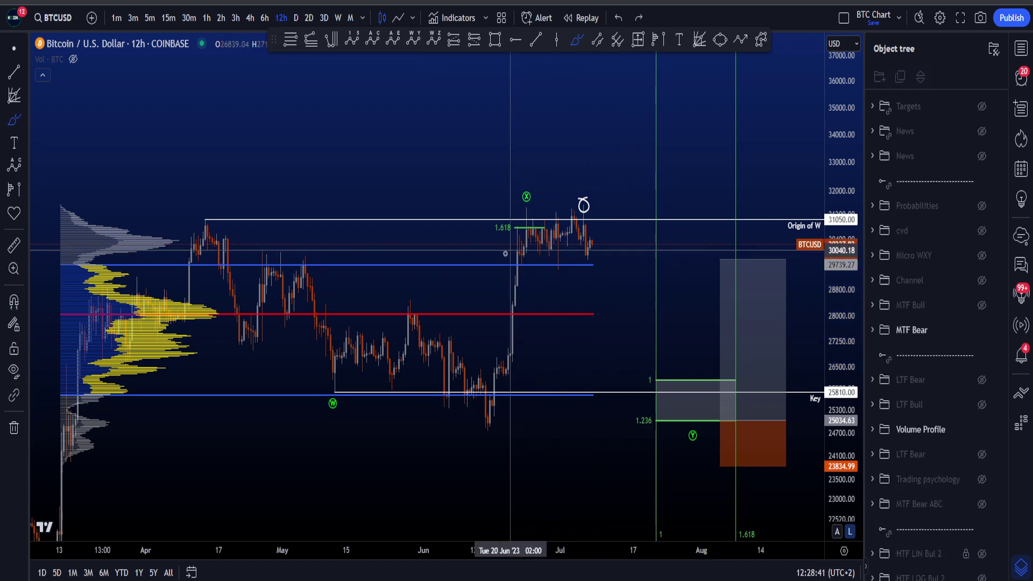
# Brush an arc over the June-July range, add a stroke below the upper blue profile line, and undo each one.
pyautogui.moveTo(501, 257)
pyautogui.mouseDown()
pyautogui.moveTo(554, 186)
pyautogui.moveTo(599, 210)
pyautogui.mouseUp()
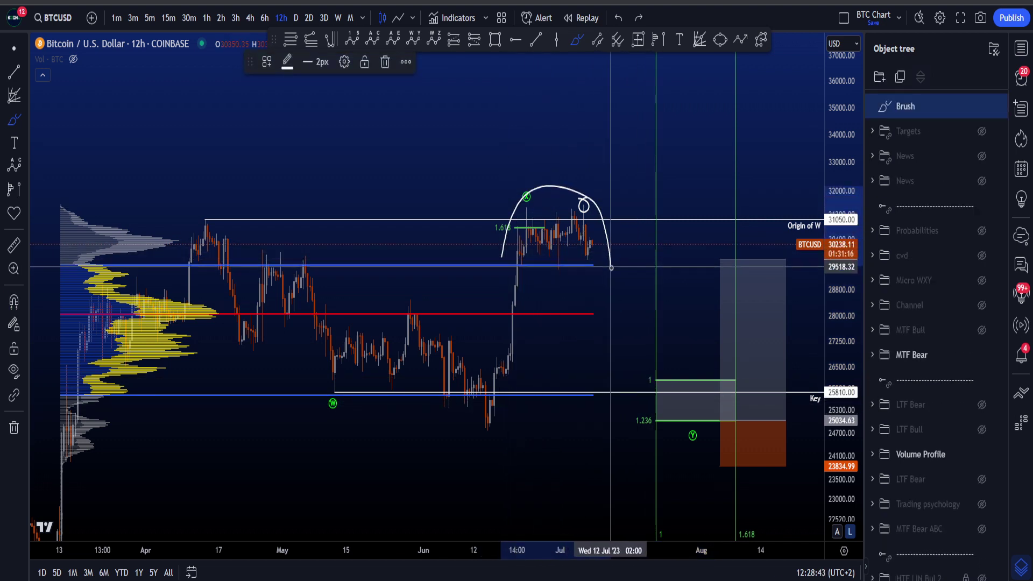
pyautogui.hotkey('ctrl', 'z')
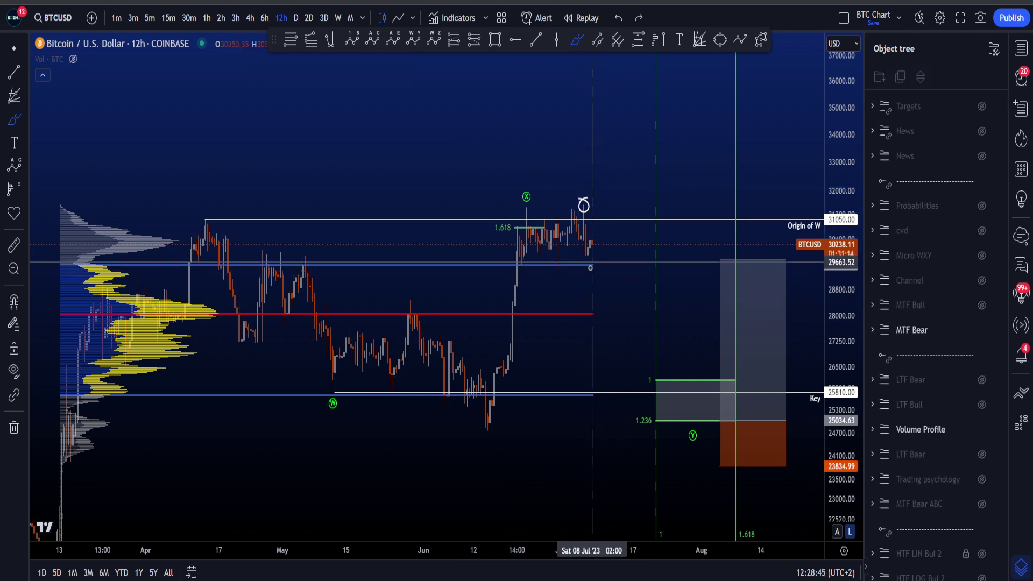
pyautogui.moveTo(591, 265)
pyautogui.mouseDown()
pyautogui.moveTo(588, 374)
pyautogui.moveTo(631, 291)
pyautogui.moveTo(604, 290)
pyautogui.mouseUp()
pyautogui.hotkey('ctrl', 'z')
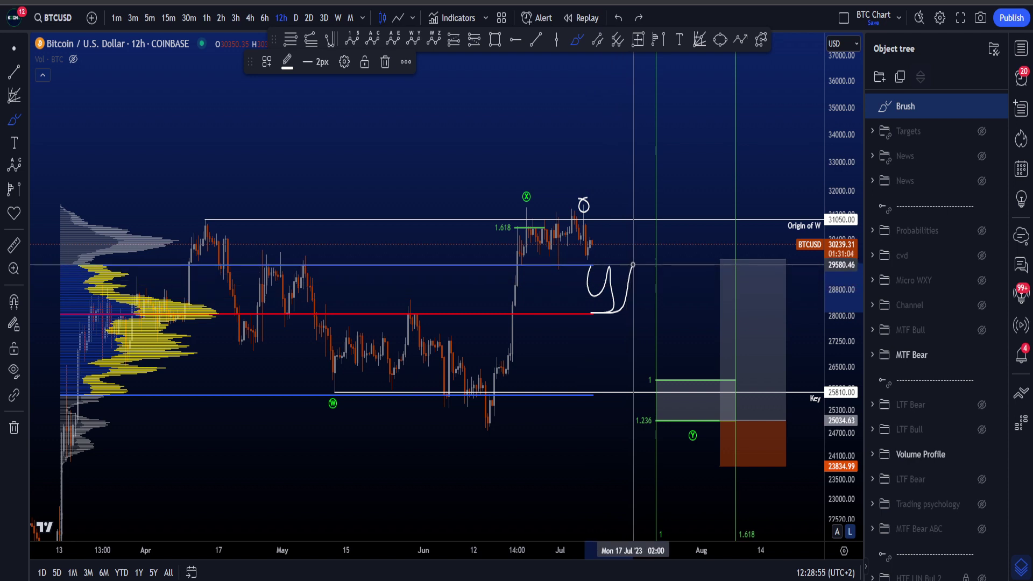
# Sketch a path from the upper blue line via the red line down to the Key level, add another stroke, and undo both.
pyautogui.moveTo(638, 276); pyautogui.dragTo(655, 391)
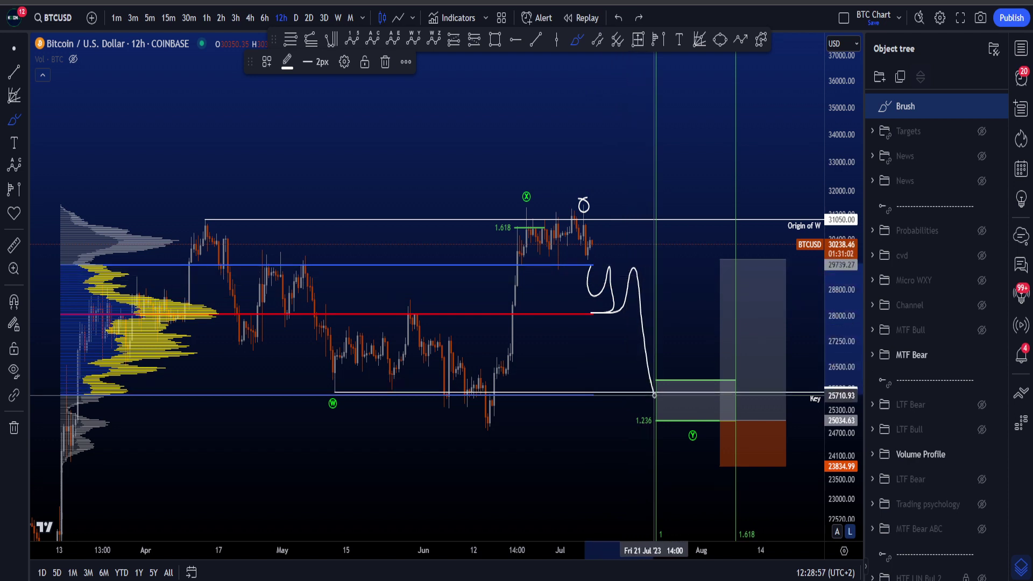
pyautogui.hotkey('ctrl', 'z')
pyautogui.moveTo(640, 265)
pyautogui.mouseDown()
pyautogui.moveTo(602, 251)
pyautogui.moveTo(558, 328)
pyautogui.moveTo(648, 294)
pyautogui.moveTo(641, 268)
pyautogui.mouseUp()
pyautogui.hotkey('ctrl', 'z')
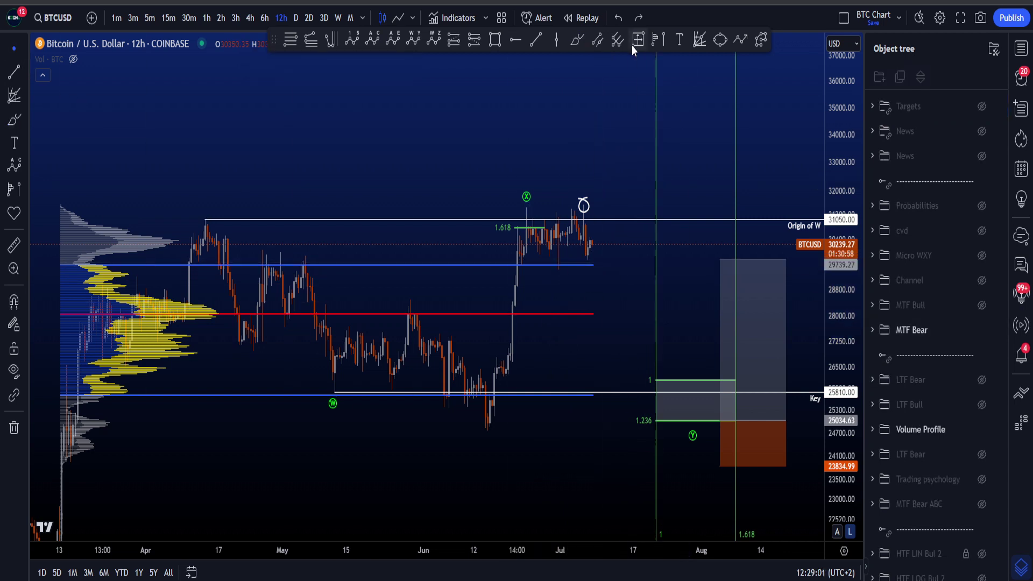
# Circle the lower blue profile line's end near the Key level, undo the circle, and hide the Volume Profile group.
pyautogui.moveTo(617, 405)
pyautogui.mouseDown()
pyautogui.moveTo(603, 433)
pyautogui.moveTo(616, 409)
pyautogui.mouseUp()
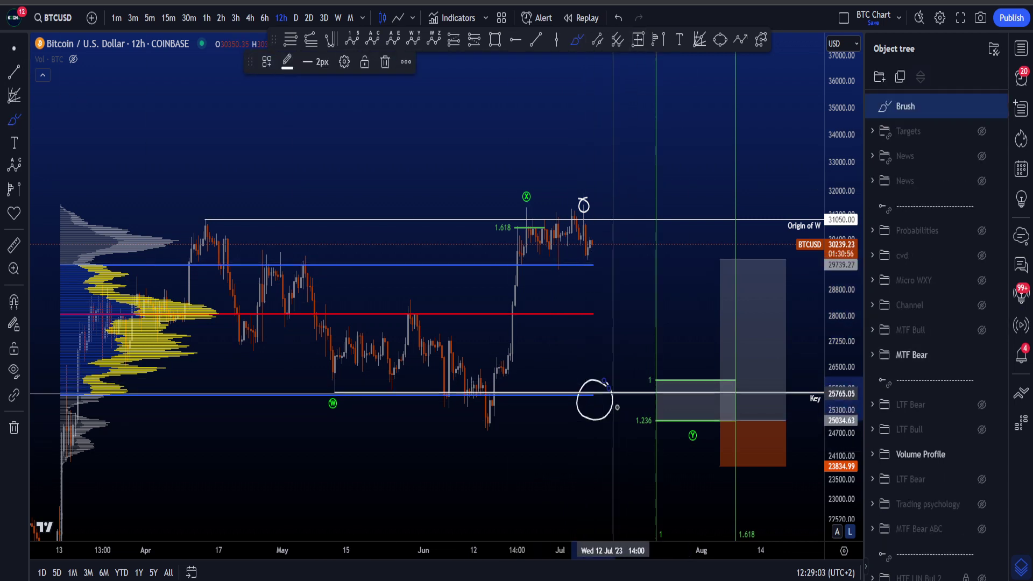
pyautogui.hotkey('ctrl', 'z')
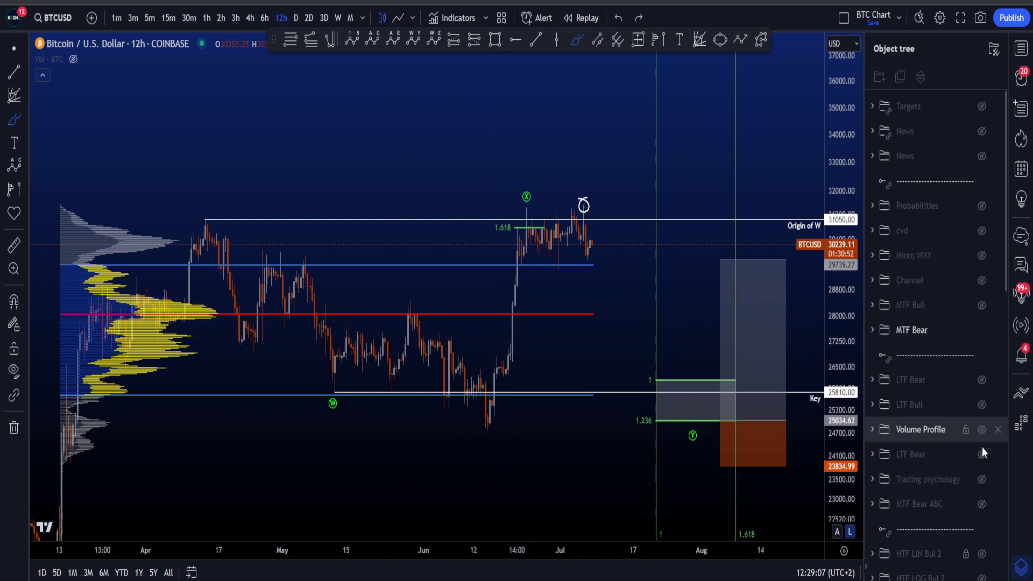
pyautogui.click(983, 430)
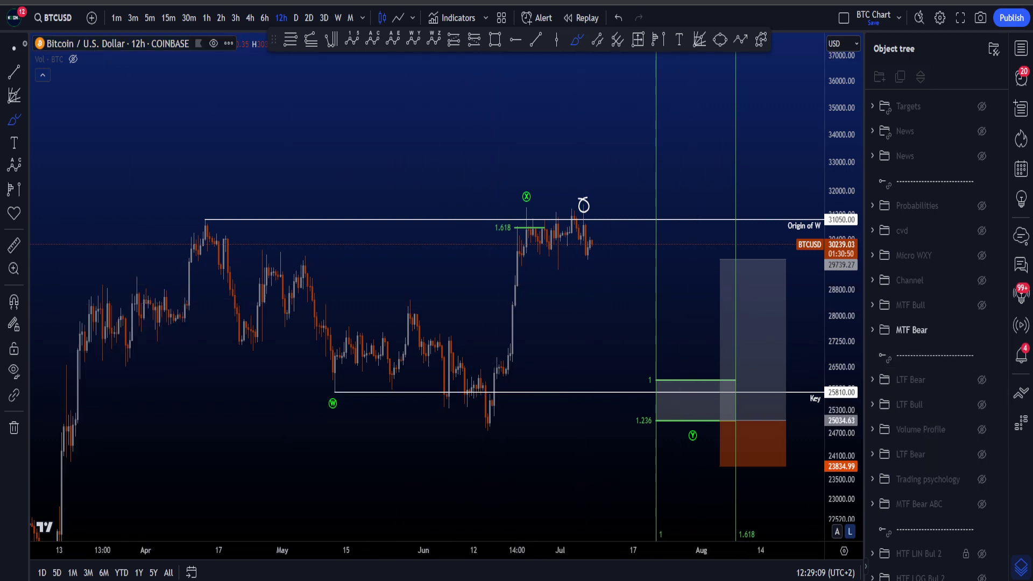
# Circle the upper part of the Y target zone between late July and mid-August with the brush and undo the circle.
pyautogui.moveTo(595, 323); pyautogui.dragTo(548, 322)
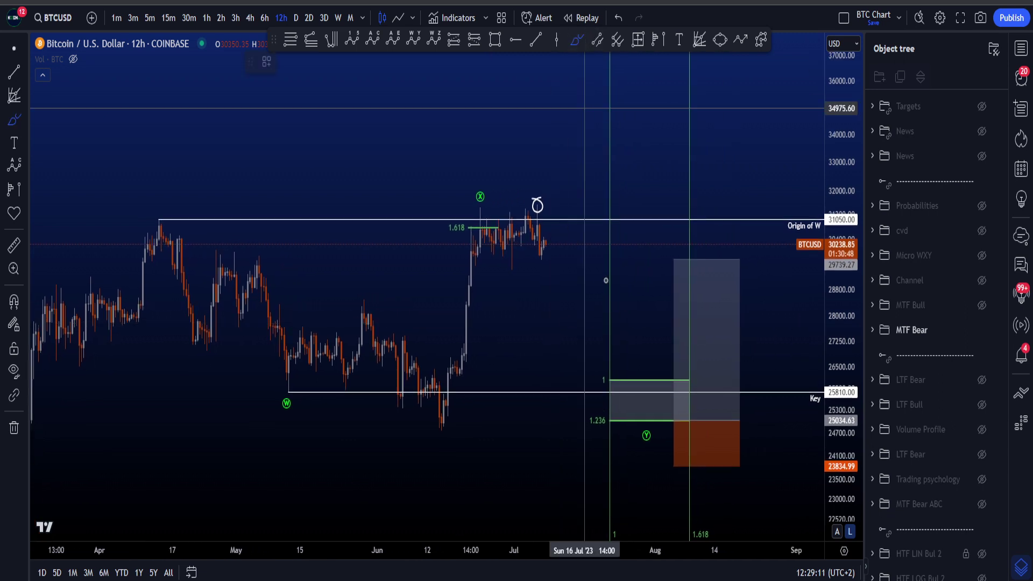
pyautogui.moveTo(712, 345)
pyautogui.mouseDown()
pyautogui.moveTo(645, 323)
pyautogui.moveTo(577, 378)
pyautogui.moveTo(680, 410)
pyautogui.moveTo(712, 347)
pyautogui.mouseUp()
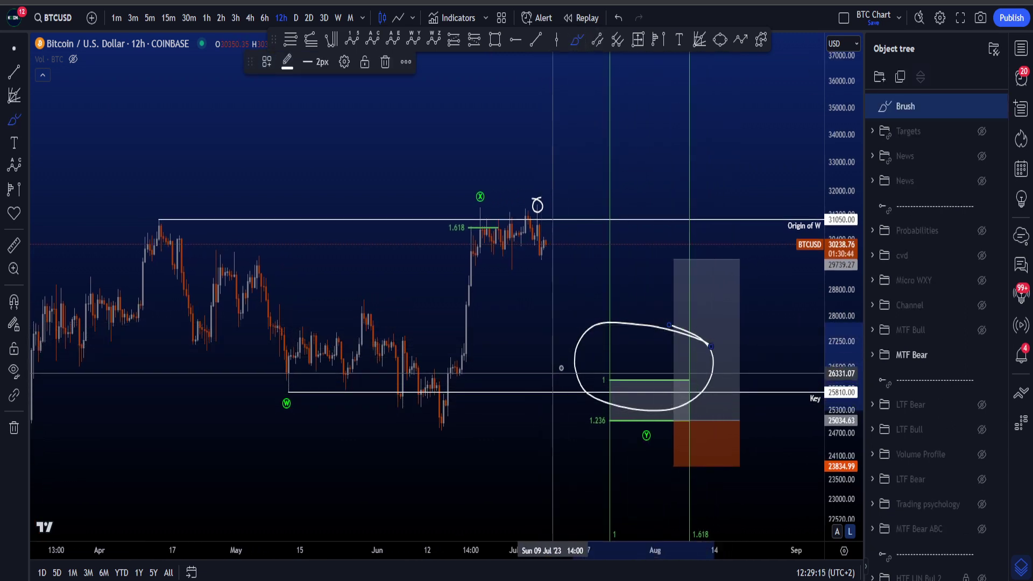
pyautogui.hotkey('ctrl', 'z')
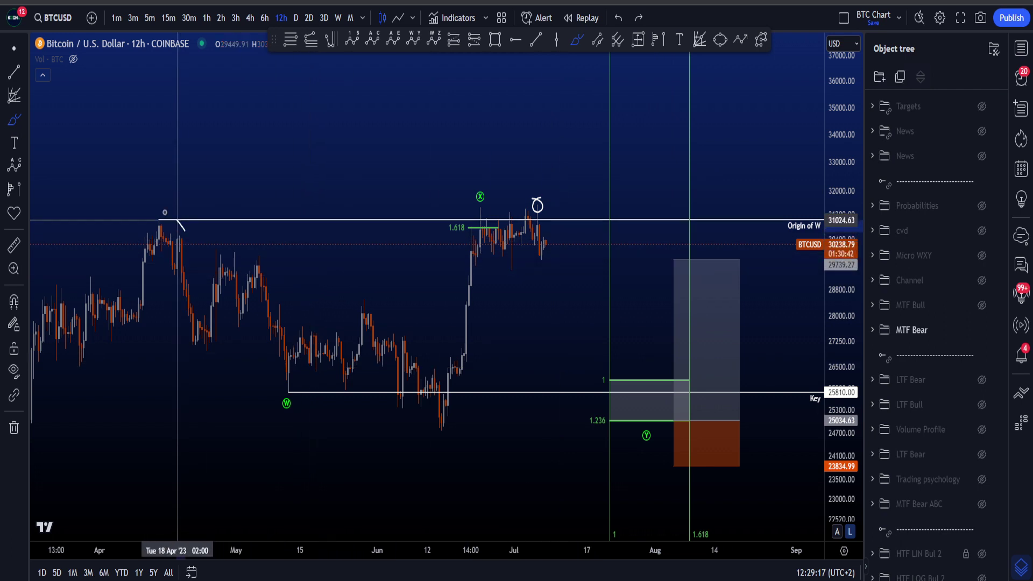
# Trace the W leg from the April high to the W low and an X-to-Y leg into the target zone, undoing each stroke.
pyautogui.moveTo(178, 219)
pyautogui.mouseDown()
pyautogui.moveTo(173, 243)
pyautogui.moveTo(272, 388)
pyautogui.moveTo(464, 249)
pyautogui.moveTo(477, 200)
pyautogui.moveTo(487, 231)
pyautogui.moveTo(512, 231)
pyautogui.moveTo(678, 397)
pyautogui.mouseUp()
pyautogui.hotkey('ctrl', 'z')
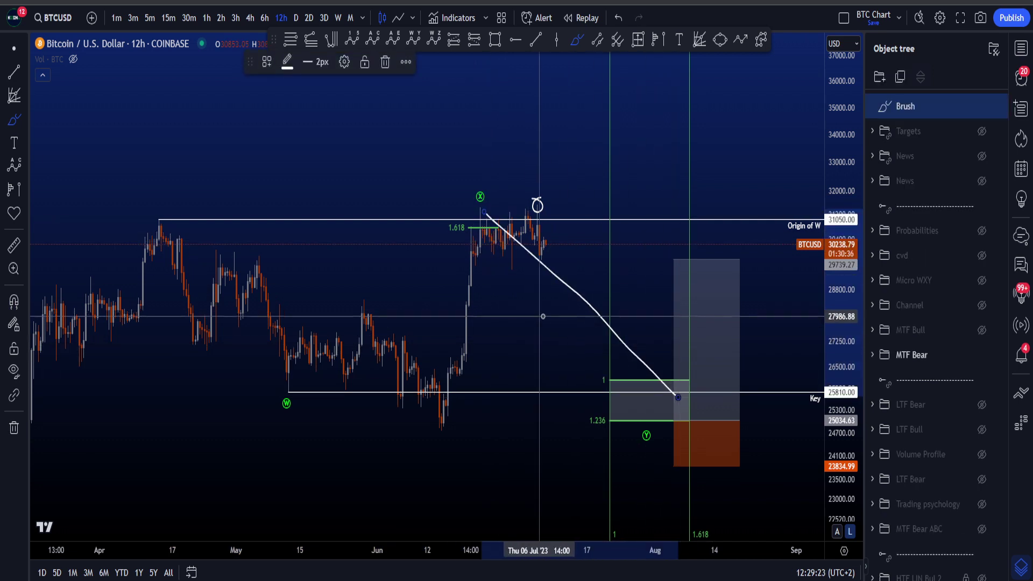
pyautogui.hotkey('ctrl', 'z')
pyautogui.moveTo(161, 221); pyautogui.dragTo(306, 393)
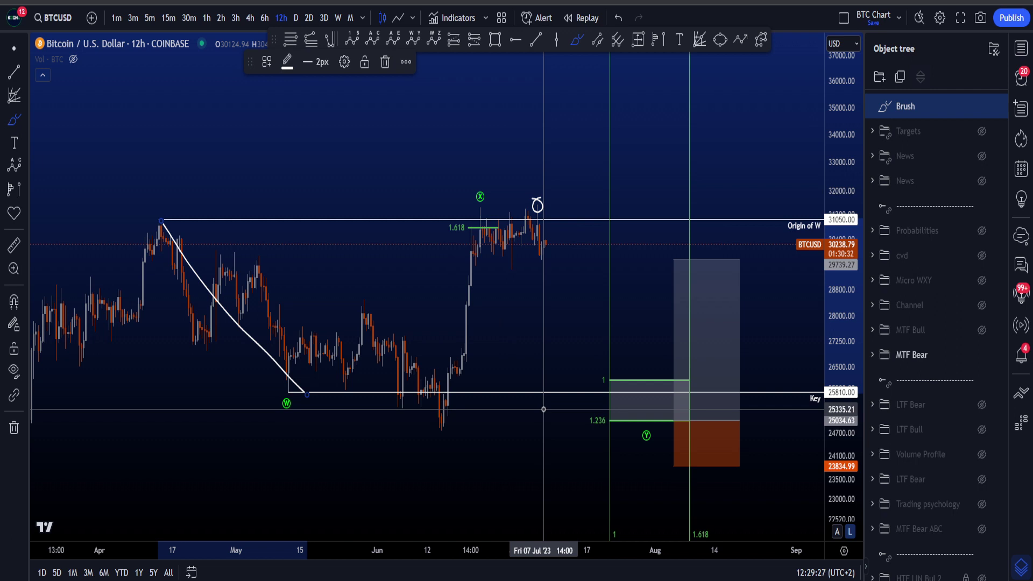
pyautogui.hotkey('ctrl', 'z')
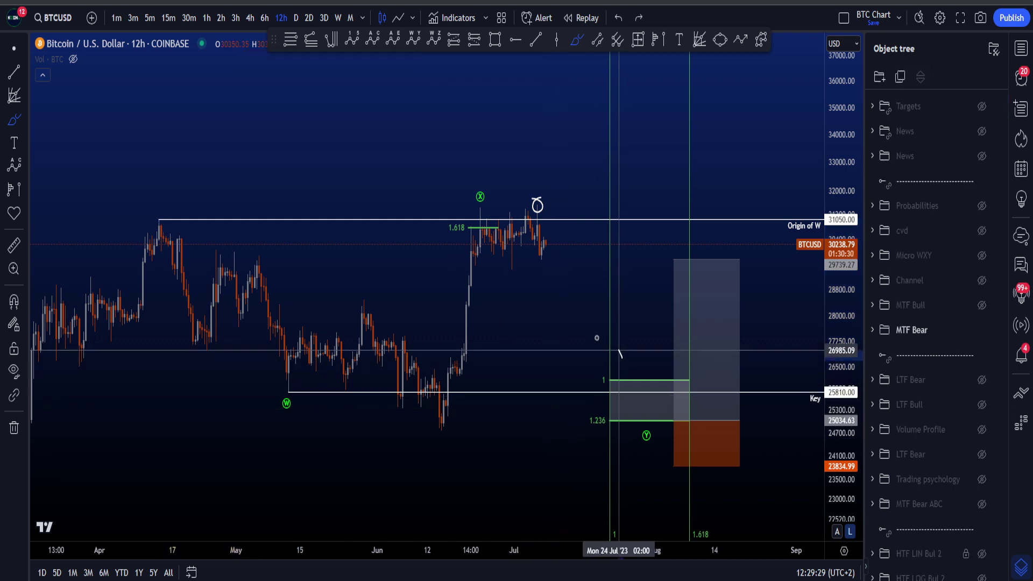
# Mark the vertical 1 and 1.618 time lines beside the Y target zone with brush strokes and undo each mark.
pyautogui.moveTo(603, 341); pyautogui.dragTo(620, 357)
pyautogui.hotkey('ctrl', 'z')
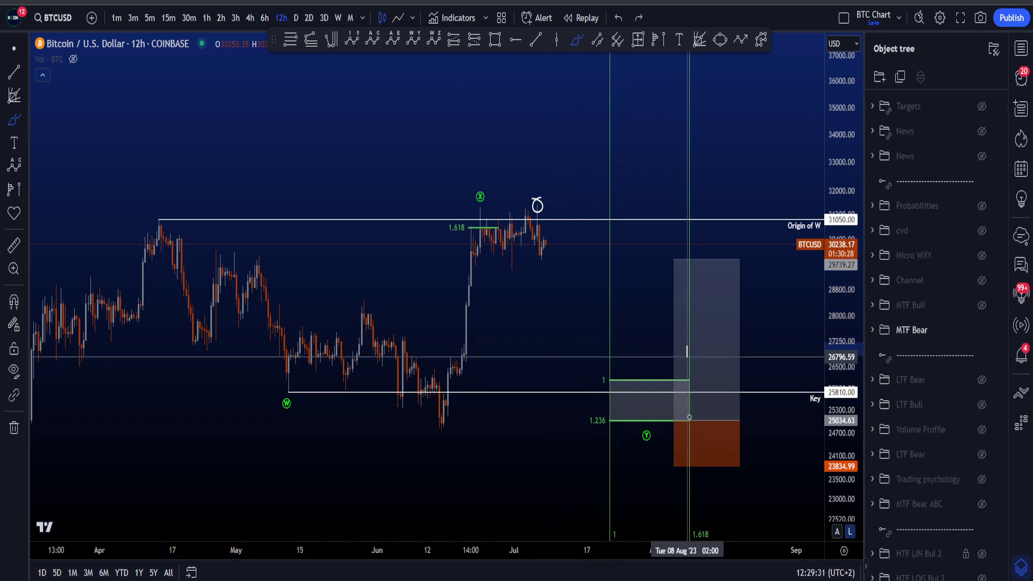
pyautogui.moveTo(687, 347); pyautogui.dragTo(692, 450)
pyautogui.hotkey('ctrl', 'z')
# Mark the area around the Y zone's 1.618 time line with a brush stroke, add a short stroke there, and undo both.
pyautogui.moveTo(699, 376)
pyautogui.mouseDown()
pyautogui.moveTo(611, 417)
pyautogui.moveTo(705, 429)
pyautogui.moveTo(661, 371)
pyautogui.mouseUp()
pyautogui.hotkey('ctrl', 'z')
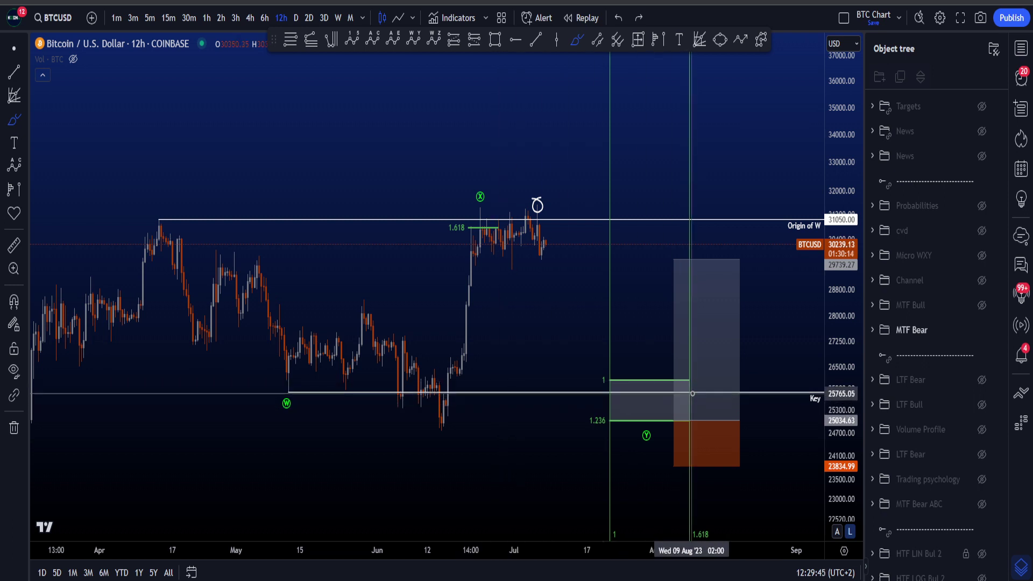
pyautogui.moveTo(690, 381)
pyautogui.mouseDown()
pyautogui.moveTo(608, 386)
pyautogui.moveTo(691, 394)
pyautogui.mouseUp()
pyautogui.hotkey('ctrl', 'z')
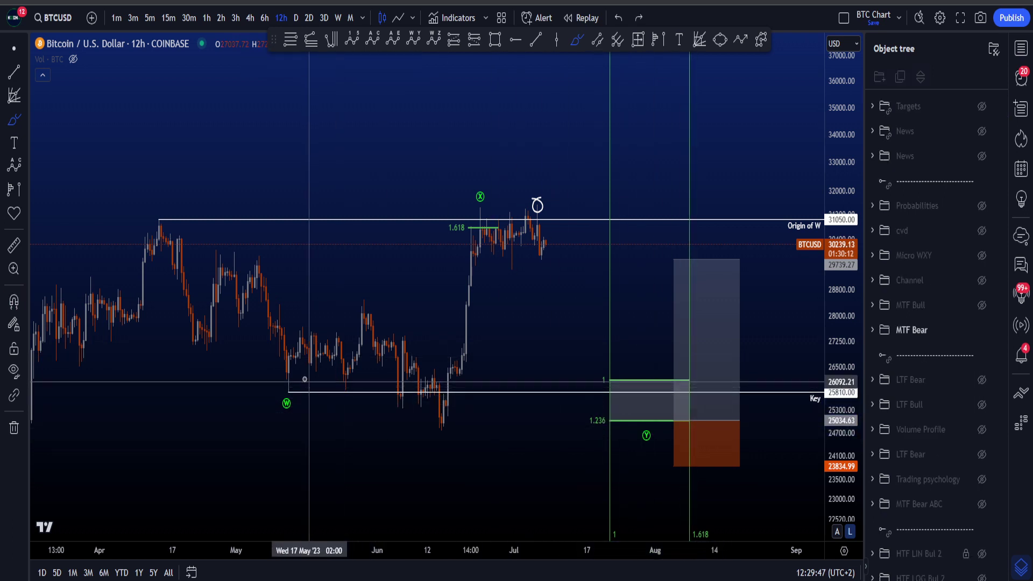
# Mark the W low with the brush, circle the 1.618 level at X, and undo the strokes.
pyautogui.moveTo(299, 377)
pyautogui.mouseDown()
pyautogui.moveTo(277, 412)
pyautogui.moveTo(302, 375)
pyautogui.mouseUp()
pyautogui.press('Delete')
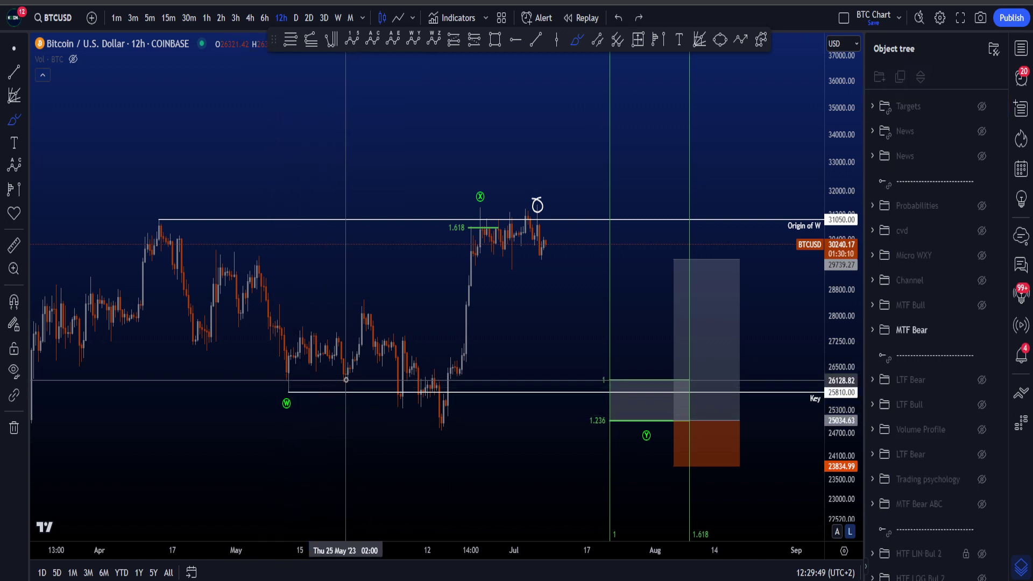
pyautogui.moveTo(503, 146)
pyautogui.mouseDown()
pyautogui.moveTo(474, 211)
pyautogui.moveTo(501, 149)
pyautogui.mouseUp()
pyautogui.hotkey('ctrl', 'z')
pyautogui.moveTo(279, 390)
pyautogui.mouseDown()
pyautogui.moveTo(374, 298)
pyautogui.moveTo(437, 429)
pyautogui.moveTo(487, 209)
pyautogui.moveTo(430, 219)
pyautogui.moveTo(486, 242)
pyautogui.moveTo(507, 230)
pyautogui.moveTo(486, 201)
pyautogui.mouseUp()
pyautogui.hotkey('ctrl', 'z')
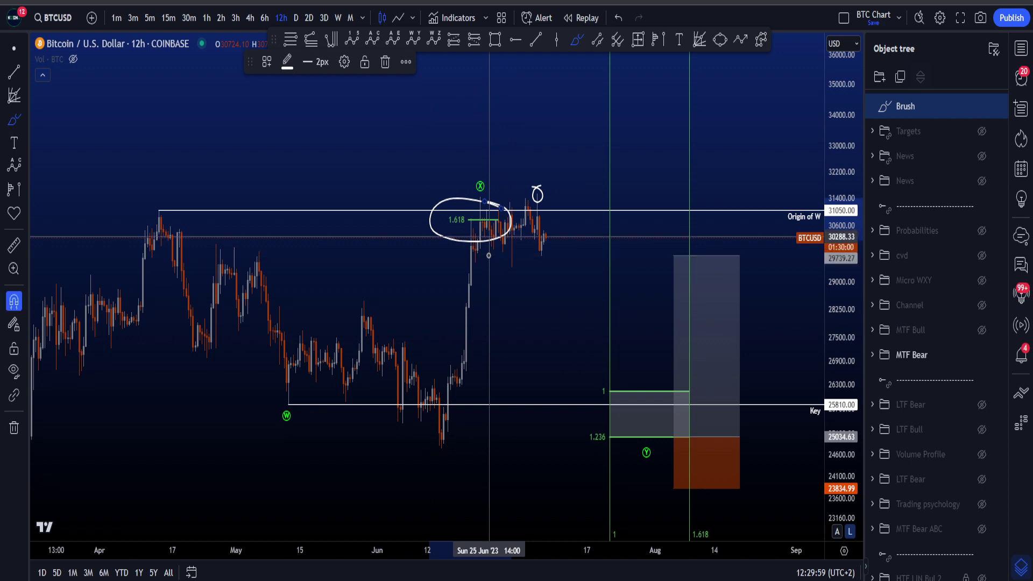
pyautogui.hotkey('ctrl', 'z')
# Trace the rises to X from the mid-June low and from the W low with the brush, undoing each stroke.
pyautogui.moveTo(438, 428); pyautogui.dragTo(474, 218)
pyautogui.hotkey('ctrl', 'z')
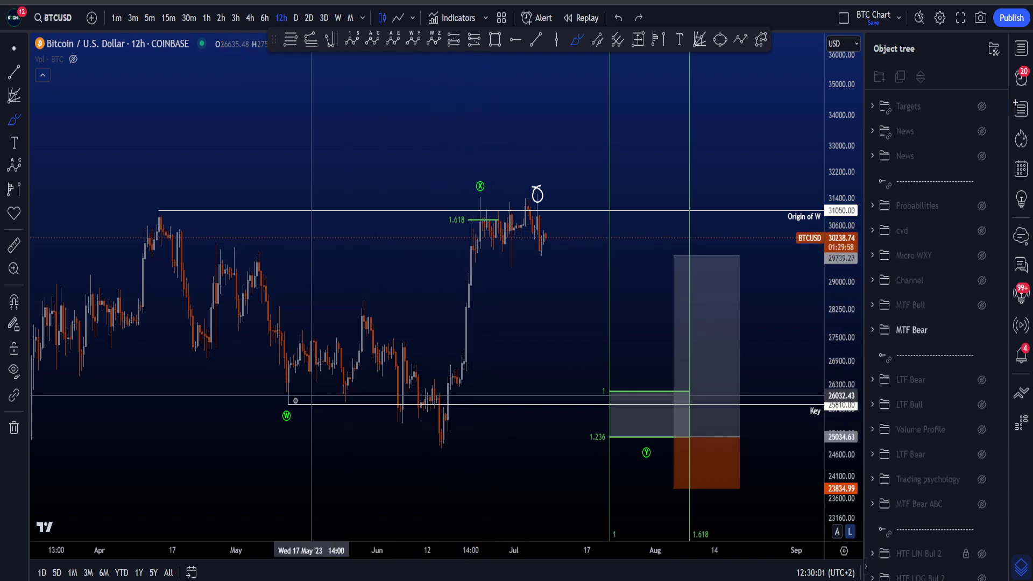
pyautogui.moveTo(289, 404)
pyautogui.mouseDown()
pyautogui.moveTo(358, 310)
pyautogui.moveTo(435, 455)
pyautogui.moveTo(483, 221)
pyautogui.mouseUp()
pyautogui.hotkey('ctrl', 'z')
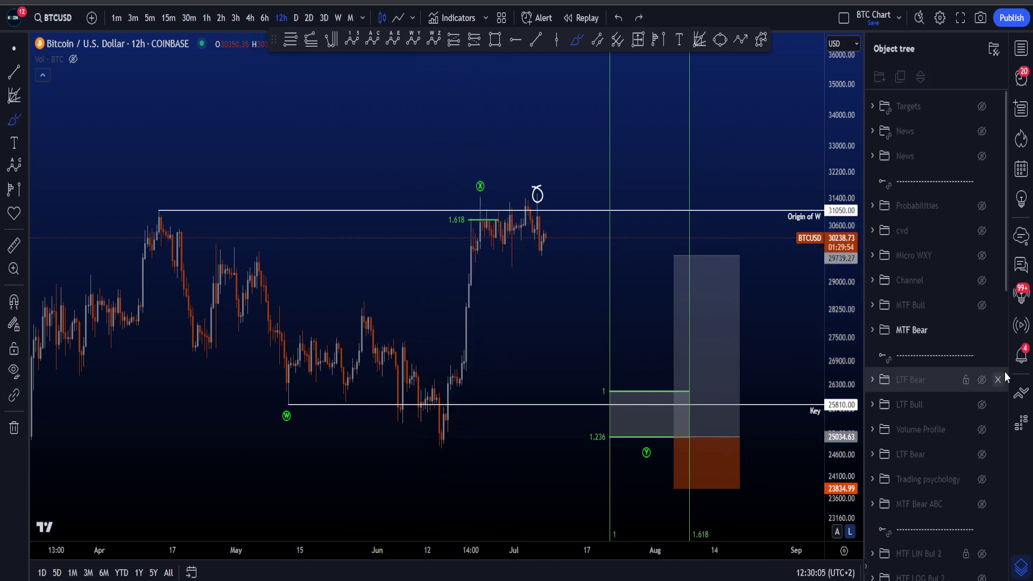
# Hide the MTF Bear drawing group and show the MTF Bull group on the chart.
pyautogui.click(982, 330)
pyautogui.click(982, 305)
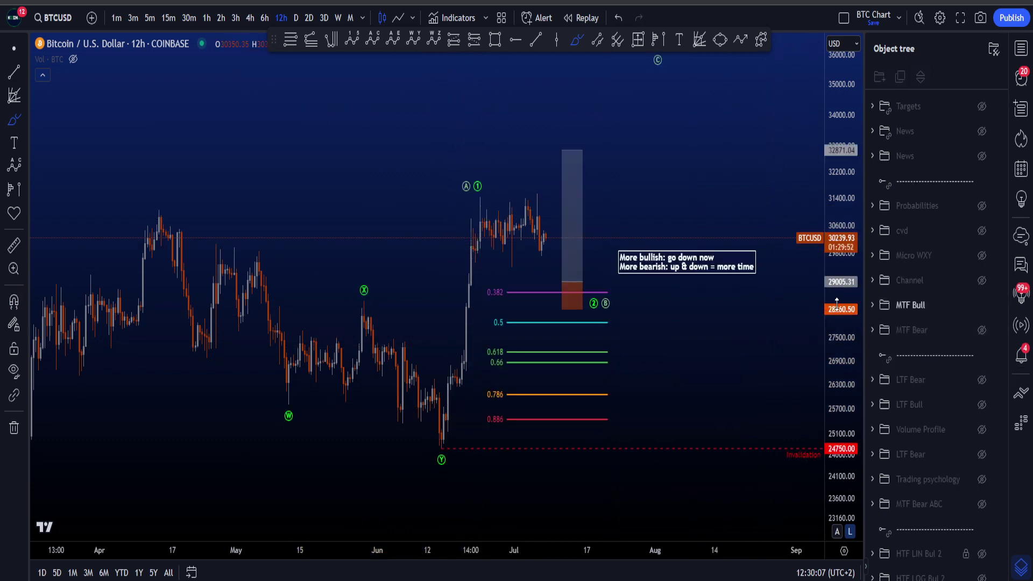
pyautogui.scroll(1, 560, 321)
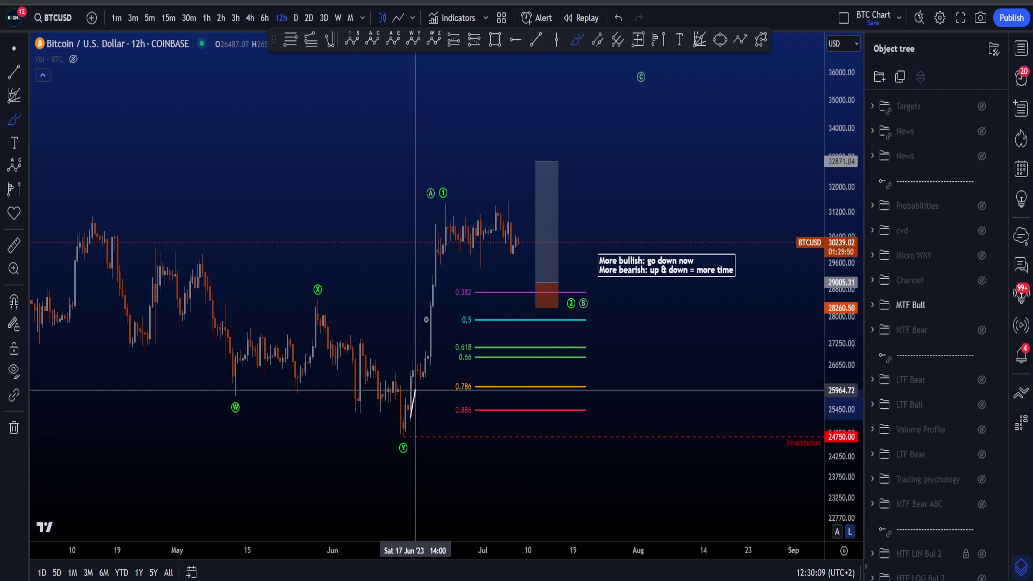
# Trace the bullish path from the Y low up to A, down to B and up towards C, undoing the brush strokes.
pyautogui.moveTo(410, 419)
pyautogui.mouseDown()
pyautogui.moveTo(439, 197)
pyautogui.moveTo(571, 295)
pyautogui.moveTo(653, 77)
pyautogui.mouseUp()
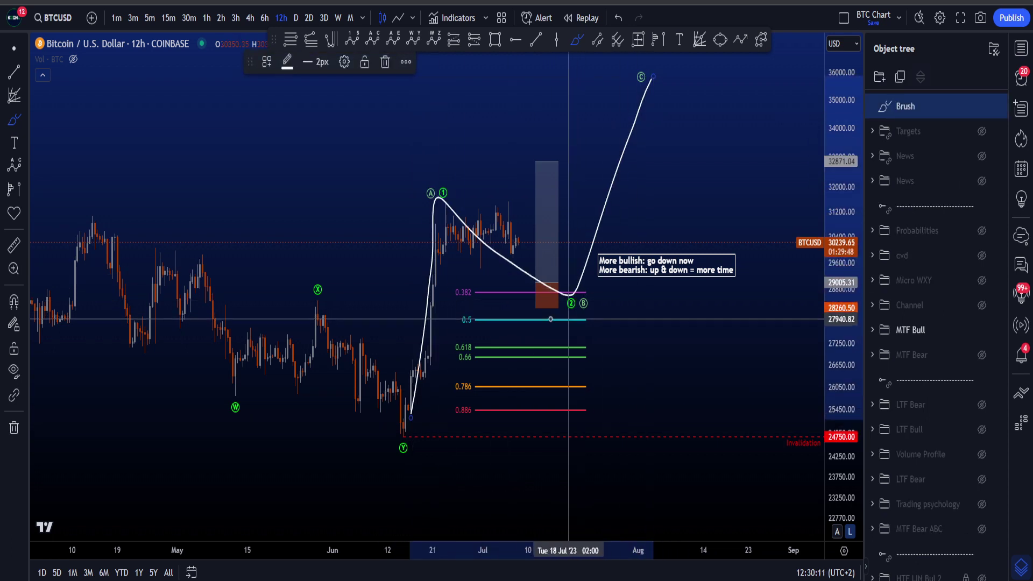
pyautogui.hotkey('ctrl', 'z')
pyautogui.moveTo(399, 412)
pyautogui.mouseDown()
pyautogui.moveTo(445, 199)
pyautogui.moveTo(592, 302)
pyautogui.moveTo(650, 101)
pyautogui.mouseUp()
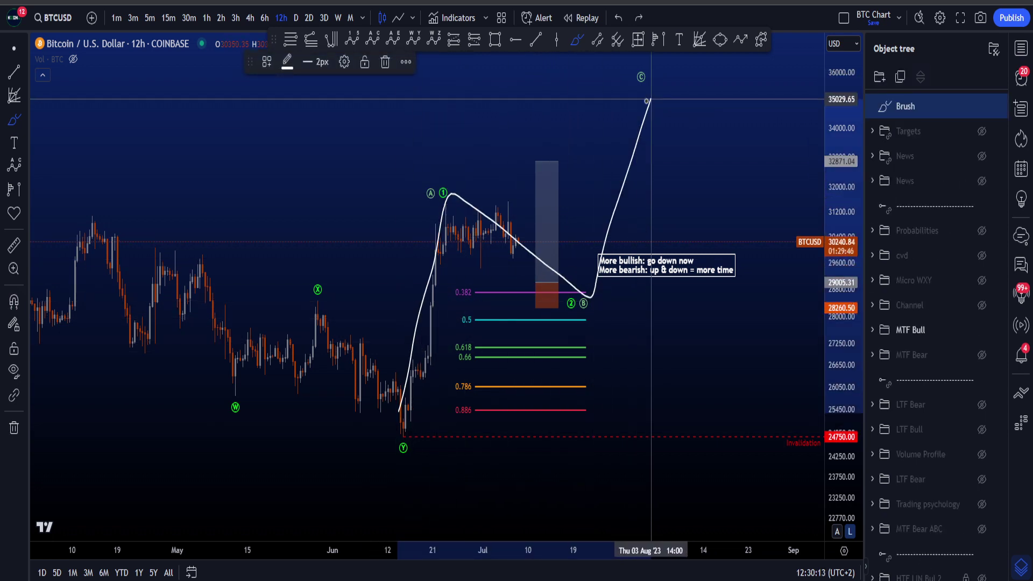
pyautogui.moveTo(598, 131)
pyautogui.mouseDown()
pyautogui.moveTo(662, 75)
pyautogui.moveTo(669, 140)
pyautogui.mouseUp()
pyautogui.hotkey('ctrl', 'z')
pyautogui.hotkey('ctrl', 'z')
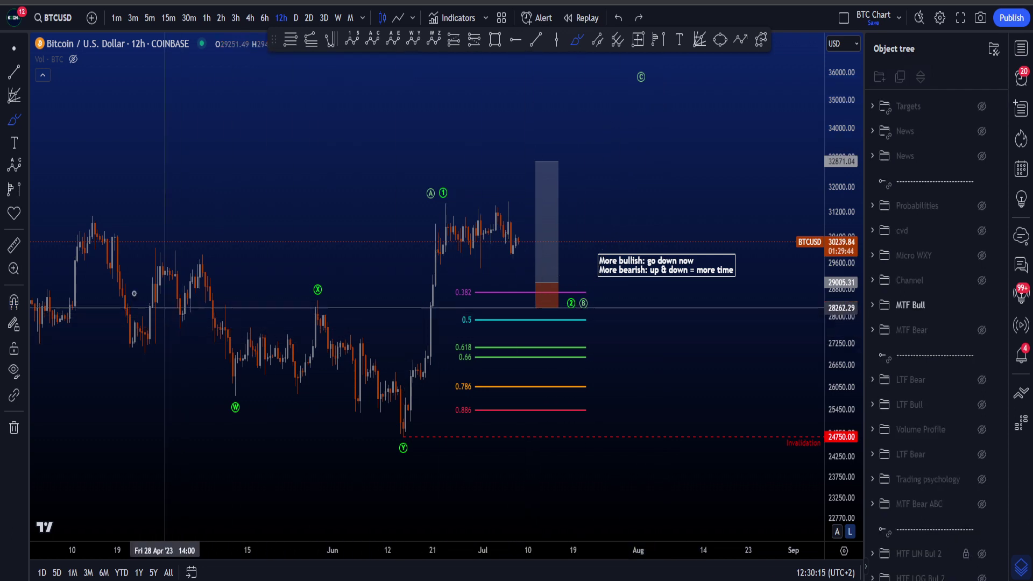
# Sketch a rising curve from the Y low and a spike up and back down from the early July candles, undoing both.
pyautogui.moveTo(112, 260)
pyautogui.mouseDown()
pyautogui.moveTo(145, 308)
pyautogui.moveTo(316, 314)
pyautogui.moveTo(417, 429)
pyautogui.moveTo(123, 283)
pyautogui.moveTo(430, 422)
pyautogui.moveTo(586, 169)
pyautogui.mouseUp()
pyautogui.hotkey('ctrl', 'z')
pyautogui.hotkey('ctrl', 'z')
pyautogui.moveTo(507, 230); pyautogui.dragTo(601, 218)
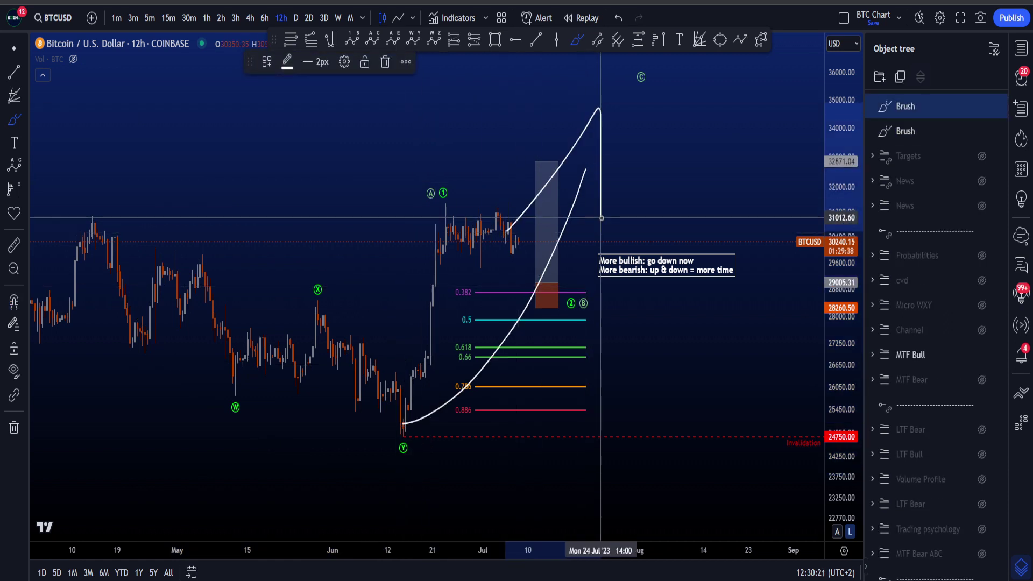
pyautogui.hotkey('ctrl', 'z')
pyautogui.hotkey('ctrl', 'z')
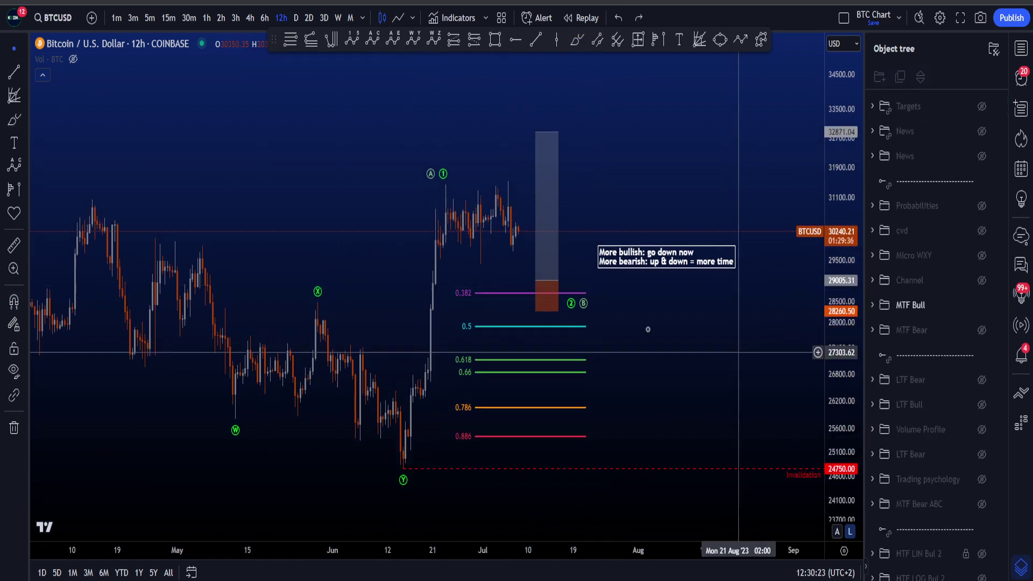
# Brush downward-sloping boundary lines above and below the late June to July consolidation and undo both lines.
pyautogui.scroll(4, 624, 355)
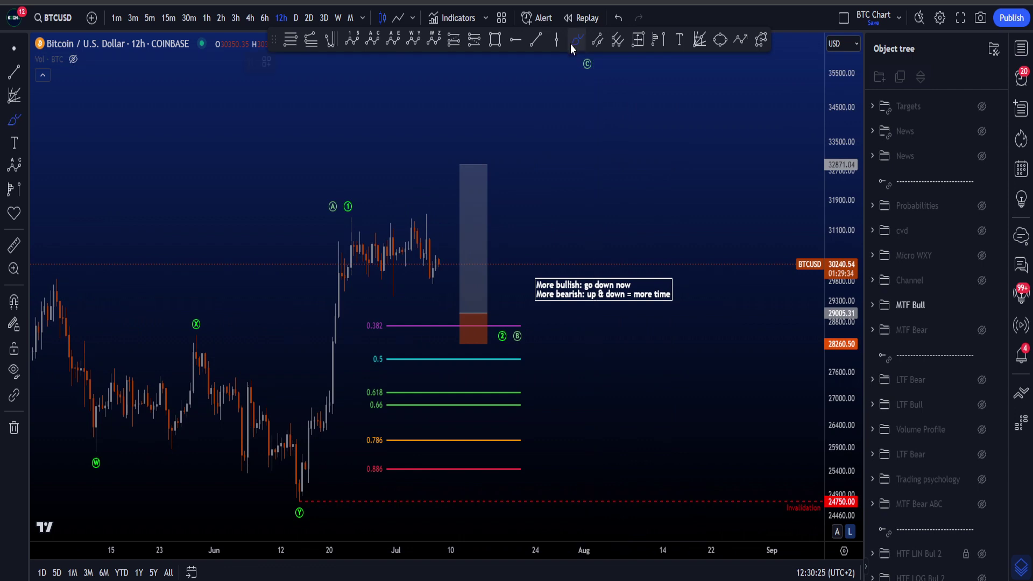
pyautogui.click(576, 40)
pyautogui.moveTo(352, 218); pyautogui.dragTo(466, 235)
pyautogui.moveTo(338, 266); pyautogui.dragTo(494, 279)
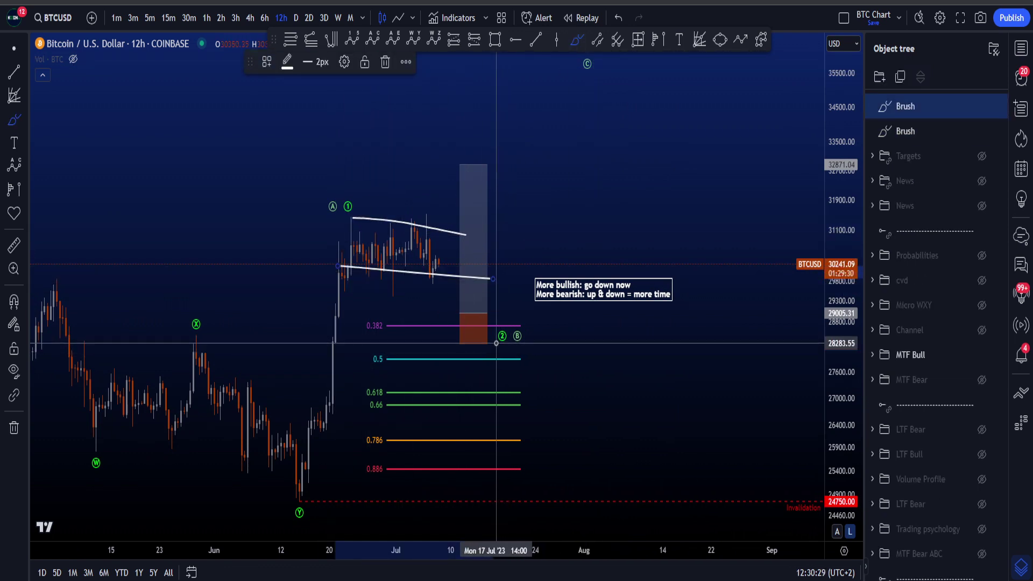
pyautogui.hotkey('ctrl', 'z')
pyautogui.hotkey('ctrl', 'z')
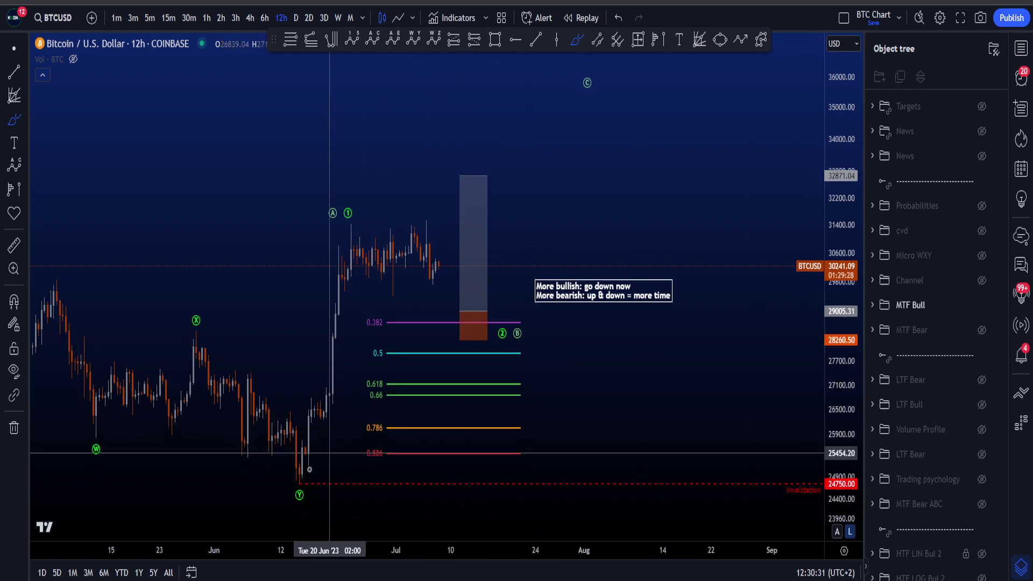
# Trace the rise from Y to 1 and a pullback to the 0.5 level, circle the 0.5 to 0.786 levels, and undo both.
pyautogui.moveTo(299, 474)
pyautogui.mouseDown()
pyautogui.moveTo(349, 228)
pyautogui.moveTo(383, 263)
pyautogui.mouseUp()
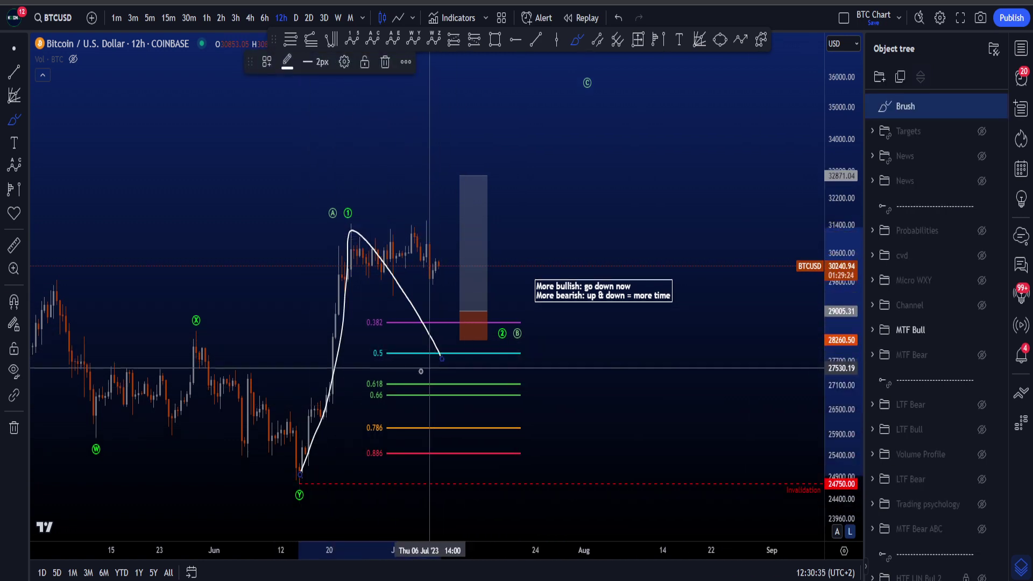
pyautogui.hotkey('ctrl', 'z')
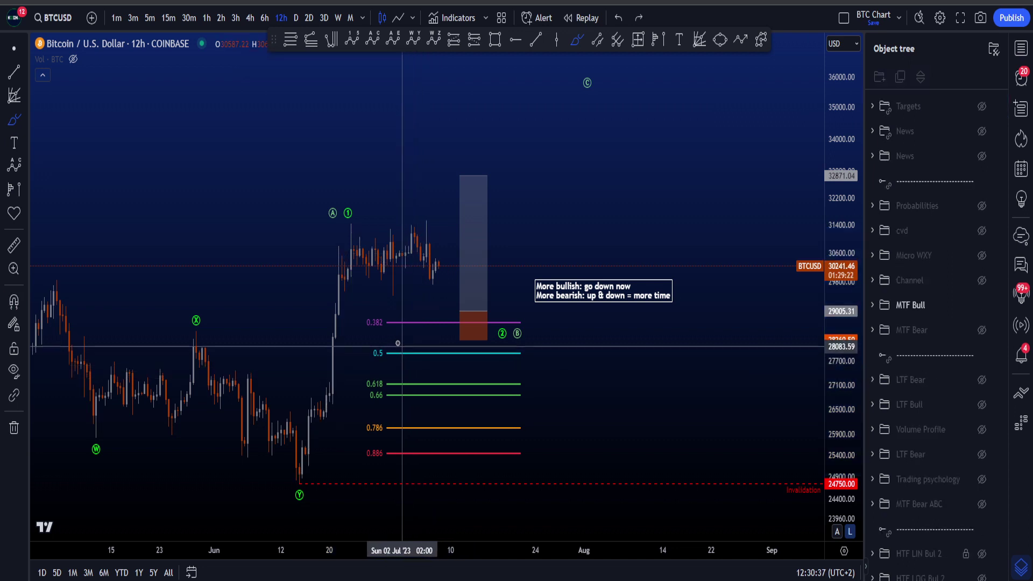
pyautogui.moveTo(399, 345)
pyautogui.mouseDown()
pyautogui.moveTo(336, 378)
pyautogui.moveTo(367, 438)
pyautogui.mouseUp()
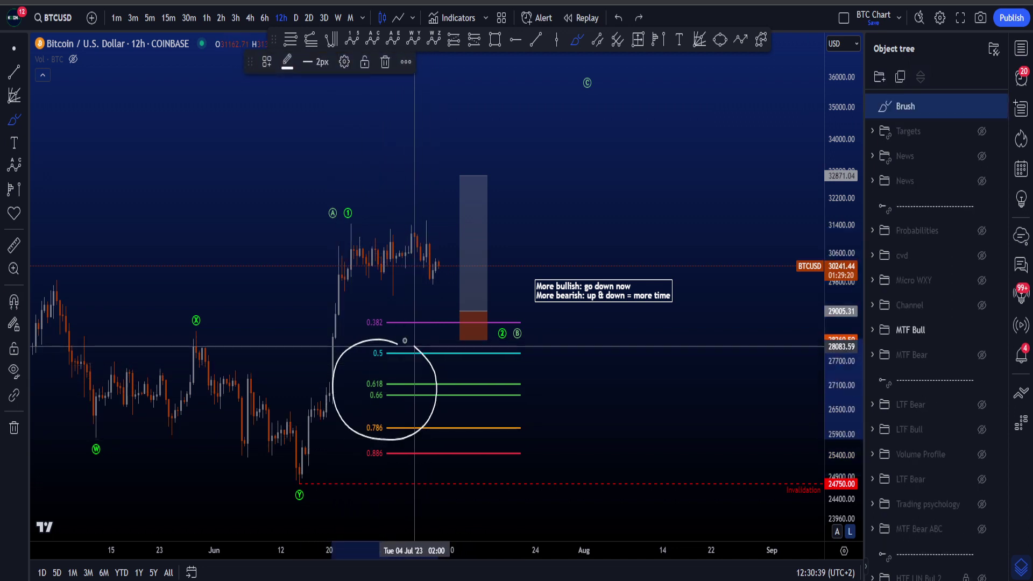
pyautogui.hotkey('ctrl', 'z')
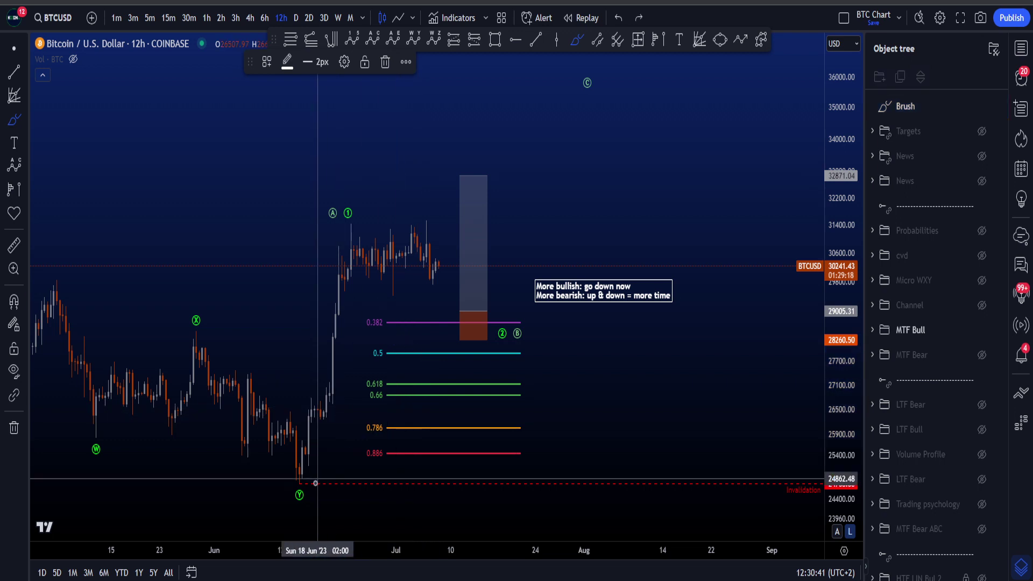
# Circle the Y low and trace the rise to the wave 1 top, add a stroke above the 0.382 level, and undo both.
pyautogui.moveTo(304, 472); pyautogui.dragTo(351, 229)
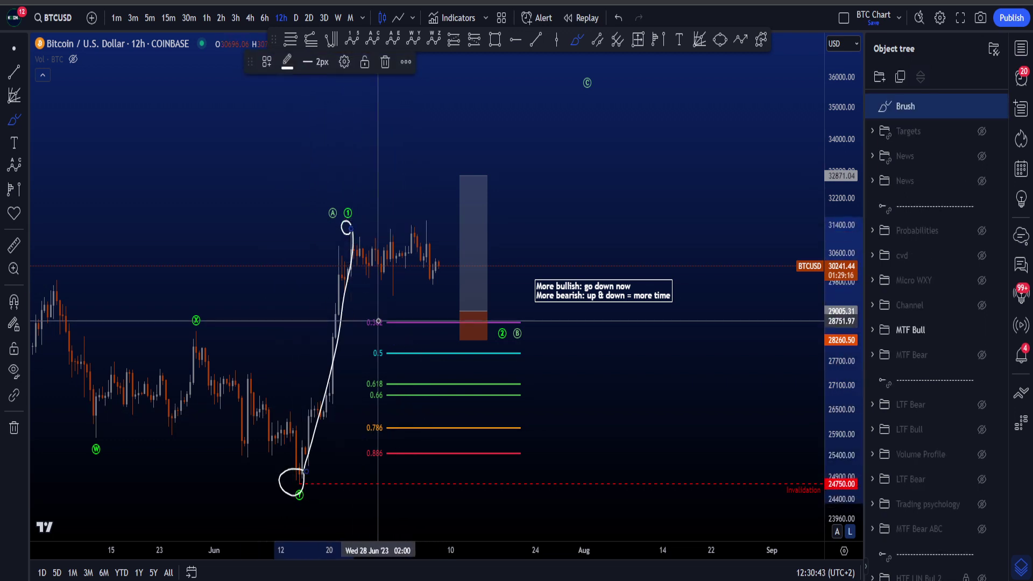
pyautogui.hotkey('ctrl', 'z')
pyautogui.moveTo(384, 312)
pyautogui.mouseDown()
pyautogui.moveTo(369, 337)
pyautogui.moveTo(382, 309)
pyautogui.moveTo(372, 287)
pyautogui.mouseUp()
pyautogui.hotkey('ctrl', 'z')
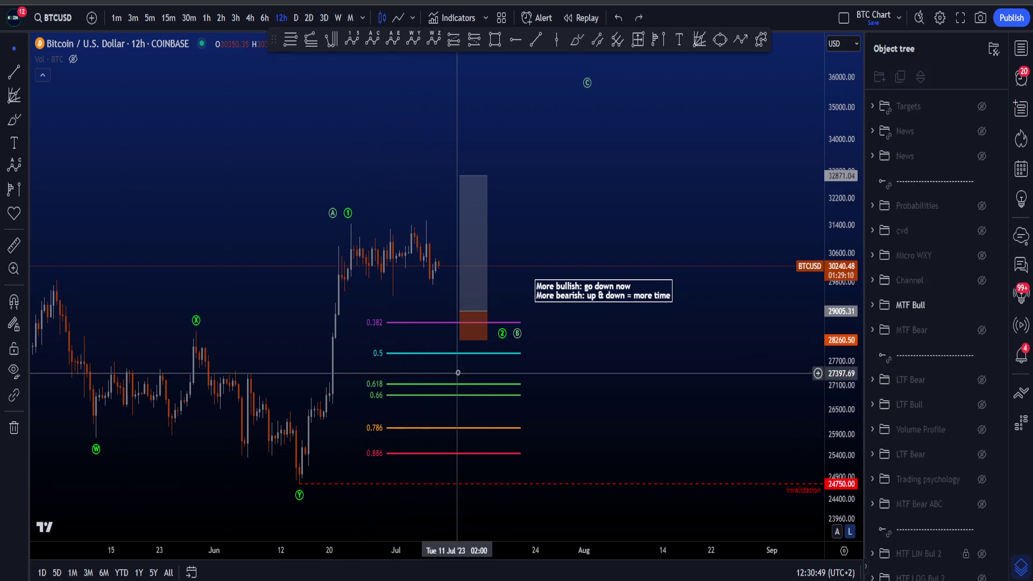
# Enable the 0.236 level on the Fib Retracement of the rise from Y to 1.
pyautogui.doubleClick(421, 323)
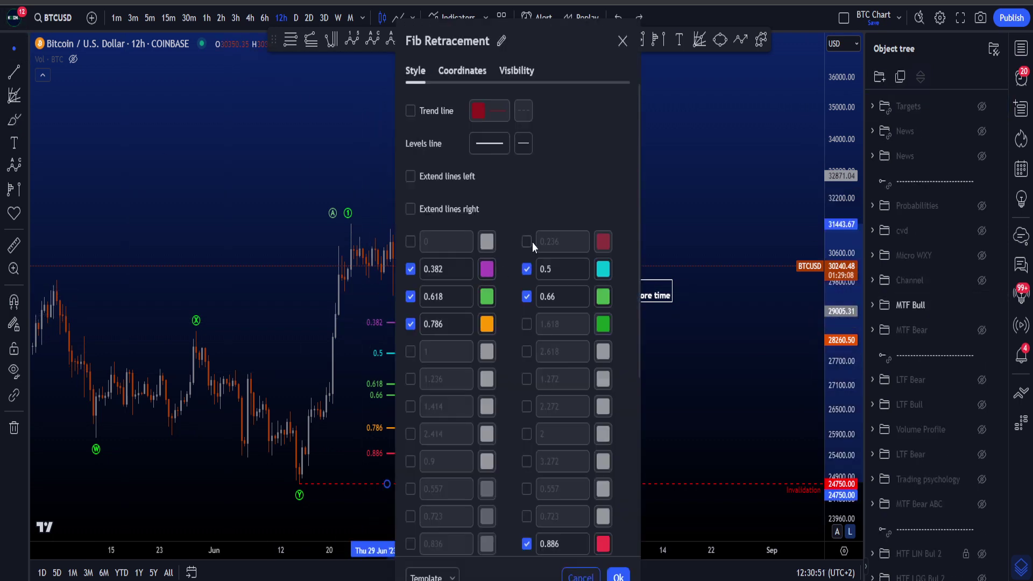
pyautogui.click(619, 577)
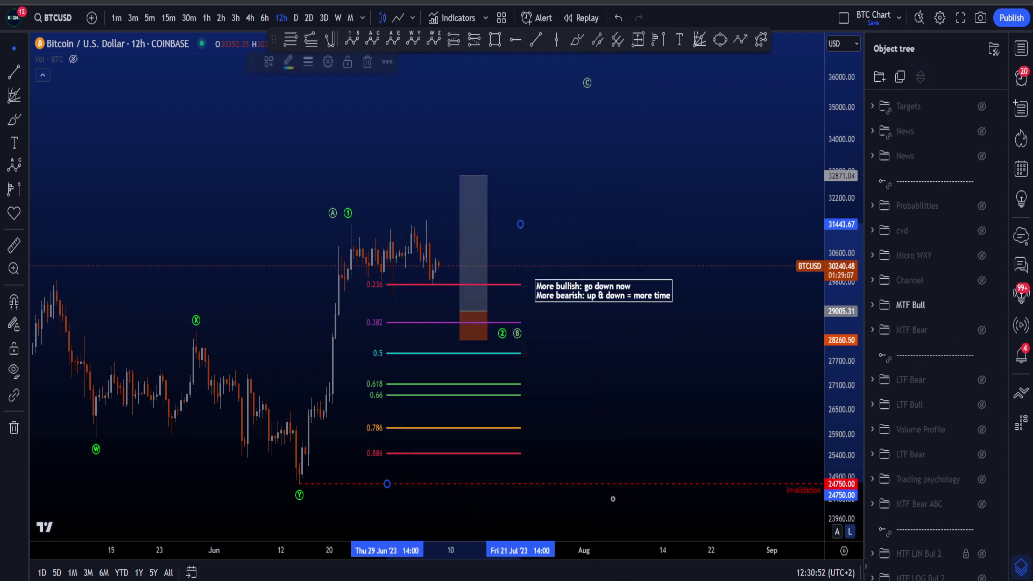
# Mark the 0.236 level and loop around the 0.5 to 0.886 retracement levels with the brush, undoing the strokes.
pyautogui.click(581, 43)
pyautogui.moveTo(402, 286)
pyautogui.mouseDown()
pyautogui.moveTo(369, 299)
pyautogui.moveTo(399, 273)
pyautogui.moveTo(364, 328)
pyautogui.moveTo(390, 330)
pyautogui.moveTo(398, 357)
pyautogui.mouseUp()
pyautogui.hotkey('ctrl', 'z')
pyautogui.hotkey('ctrl', 'z')
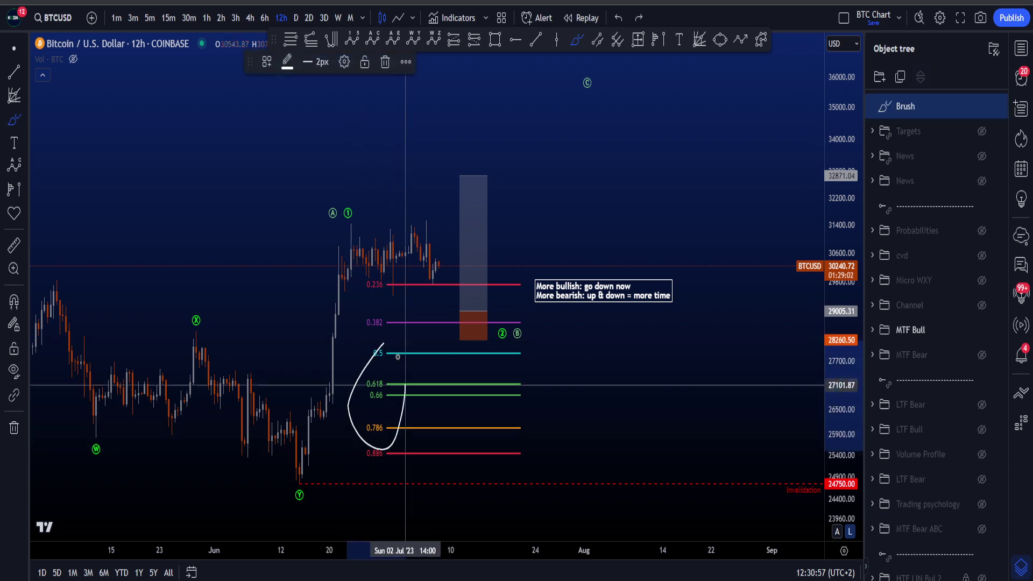
pyautogui.hotkey('ctrl', 'z')
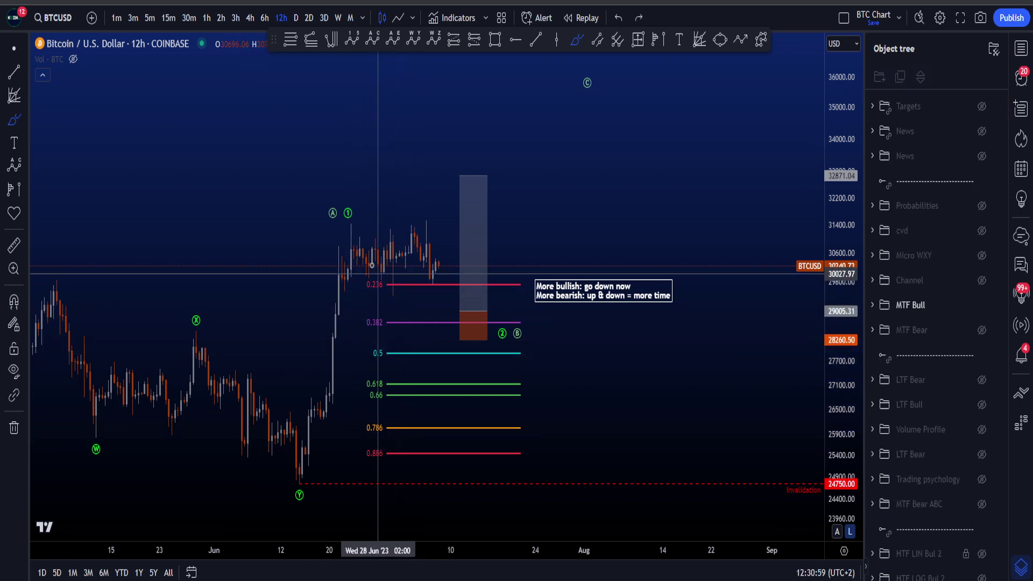
# Sketch a zigzag pullback from the wave 1 top and sloping boundary lines around the July consolidation, undoing all strokes.
pyautogui.moveTo(351, 224)
pyautogui.mouseDown()
pyautogui.moveTo(381, 302)
pyautogui.moveTo(412, 262)
pyautogui.moveTo(434, 369)
pyautogui.moveTo(512, 183)
pyautogui.mouseUp()
pyautogui.moveTo(452, 233); pyautogui.dragTo(525, 123)
pyautogui.hotkey('ctrl', 'z')
pyautogui.hotkey('ctrl', 'z')
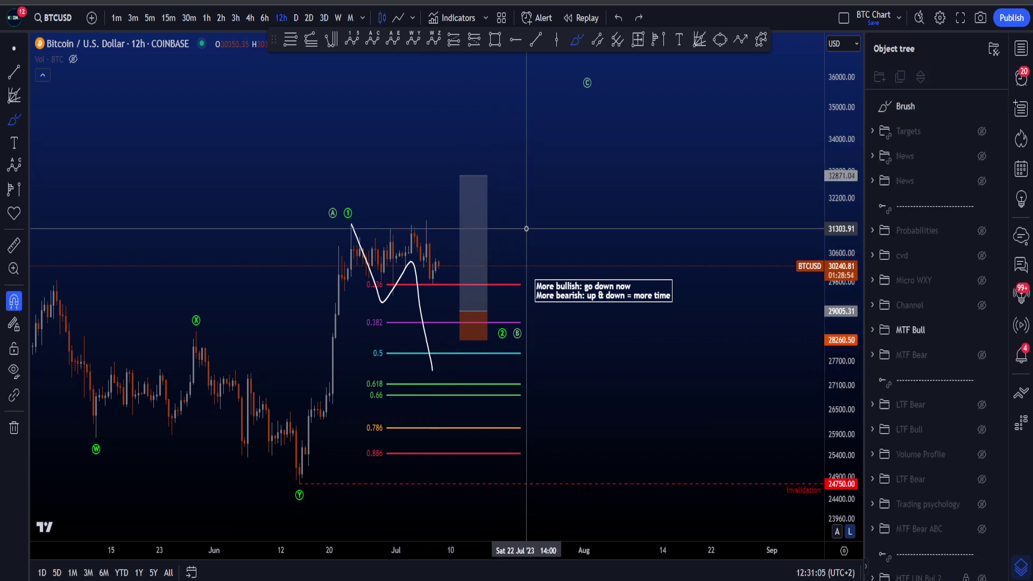
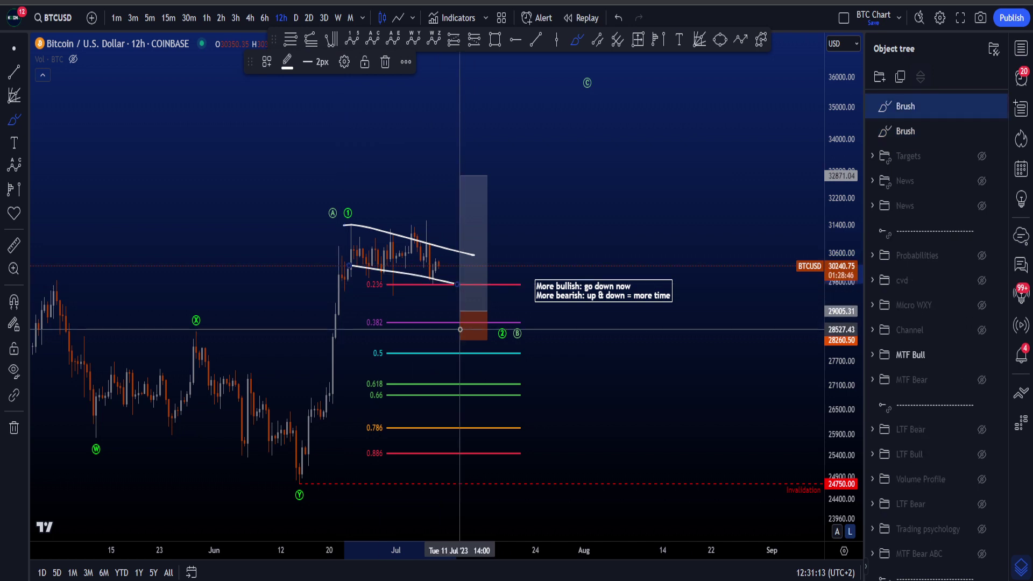
pyautogui.hotkey('ctrl', 'z')
pyautogui.hotkey('ctrl', 'z')
# Circle the whole rise from the Y low to the wave 1 top with the brush and undo the loop.
pyautogui.moveTo(310, 491); pyautogui.dragTo(371, 252)
pyautogui.moveTo(369, 304); pyautogui.dragTo(294, 434)
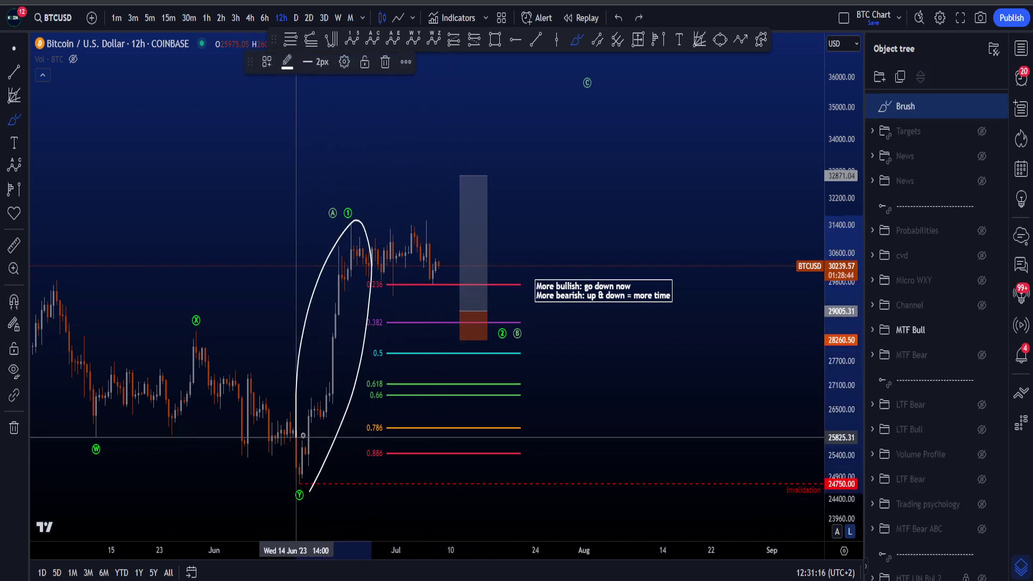
pyautogui.hotkey('ctrl', 'z')
# Place a Trend-Based Fib Time from the mid-June Y low to the wave 1 top and delete it.
pyautogui.click(331, 43)
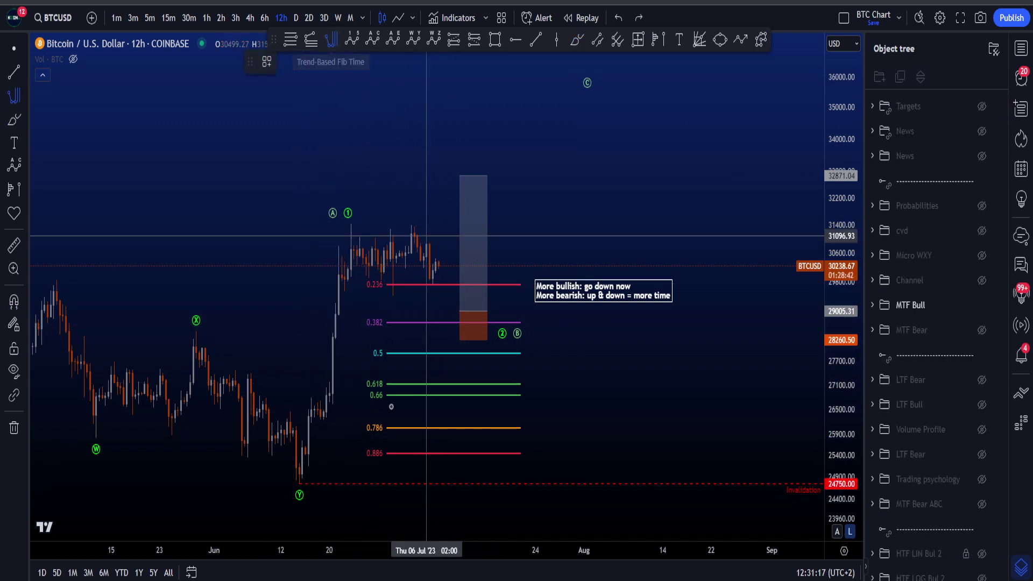
pyautogui.click(300, 481)
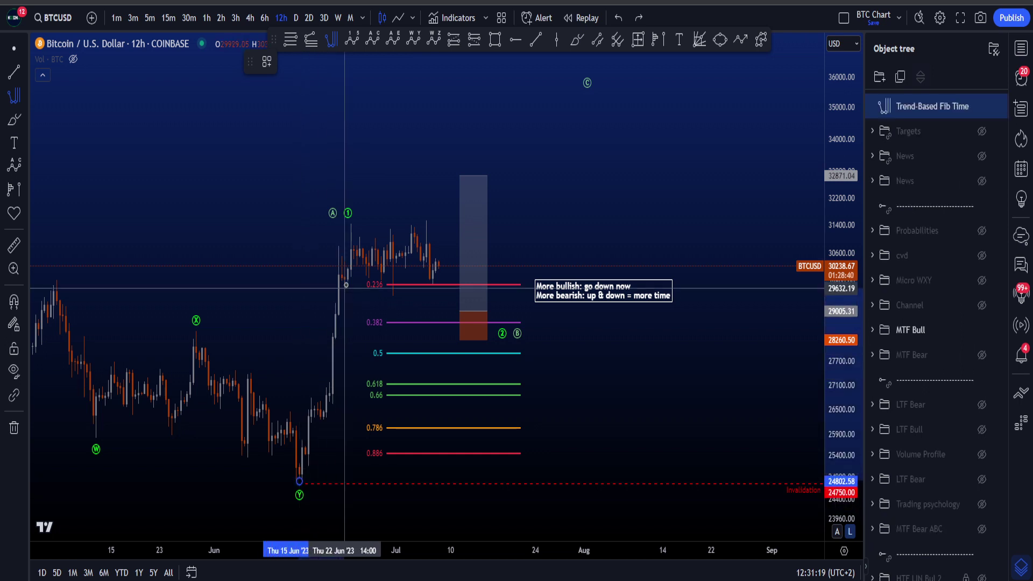
pyautogui.click(351, 252)
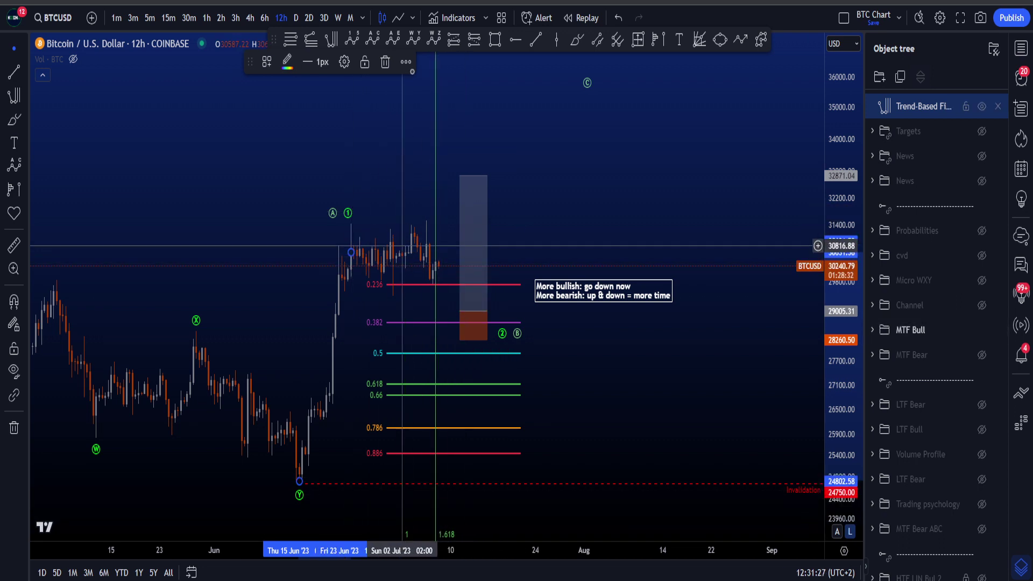
pyautogui.click(385, 63)
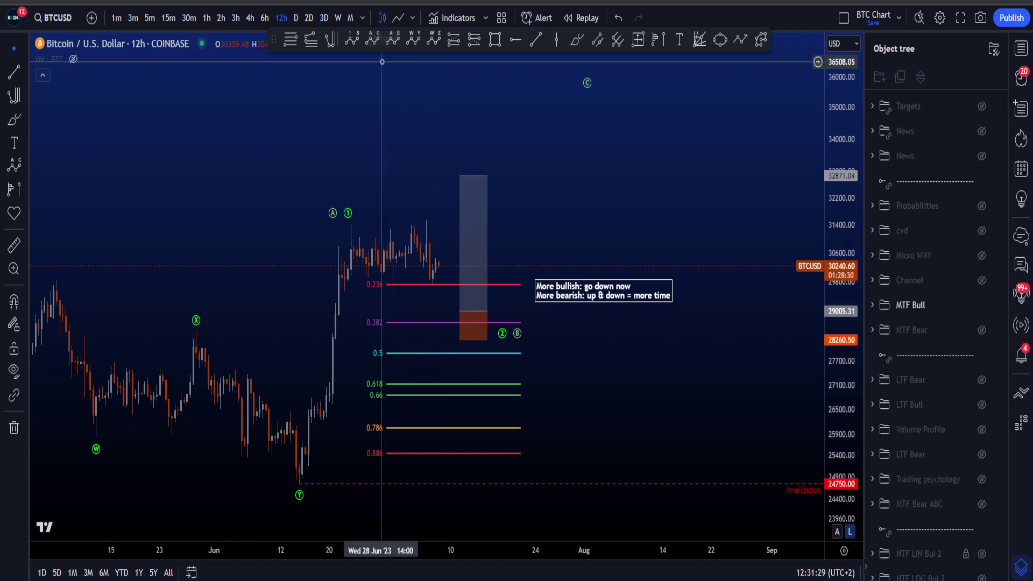
pyautogui.moveTo(306, 483)
pyautogui.mouseDown()
pyautogui.moveTo(325, 445)
pyautogui.moveTo(328, 242)
pyautogui.moveTo(302, 491)
pyautogui.mouseUp()
pyautogui.hotkey('ctrl', 'z')
pyautogui.click(13, 48)
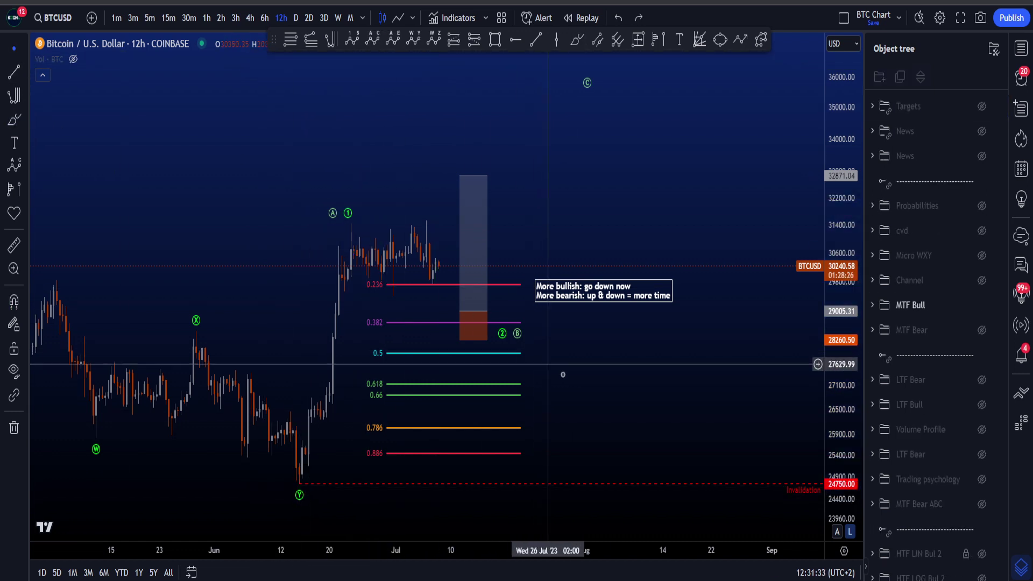
# Mark the long position box and the spot beside the 2 and B labels with brush strokes, undoing both.
pyautogui.moveTo(574, 382); pyautogui.dragTo(561, 387)
pyautogui.click(576, 41)
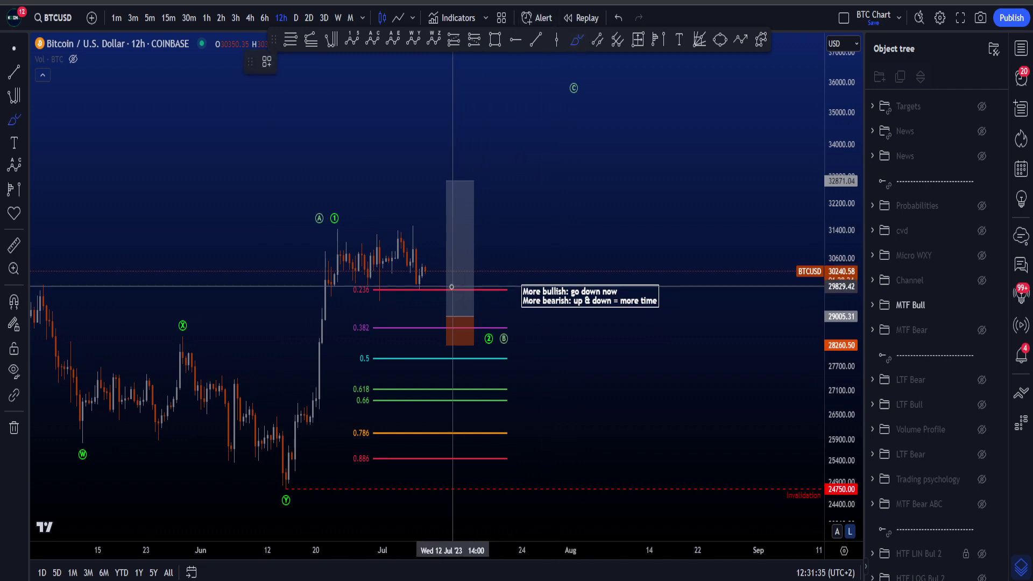
pyautogui.moveTo(455, 238); pyautogui.dragTo(447, 360)
pyautogui.hotkey('ctrl', 'z')
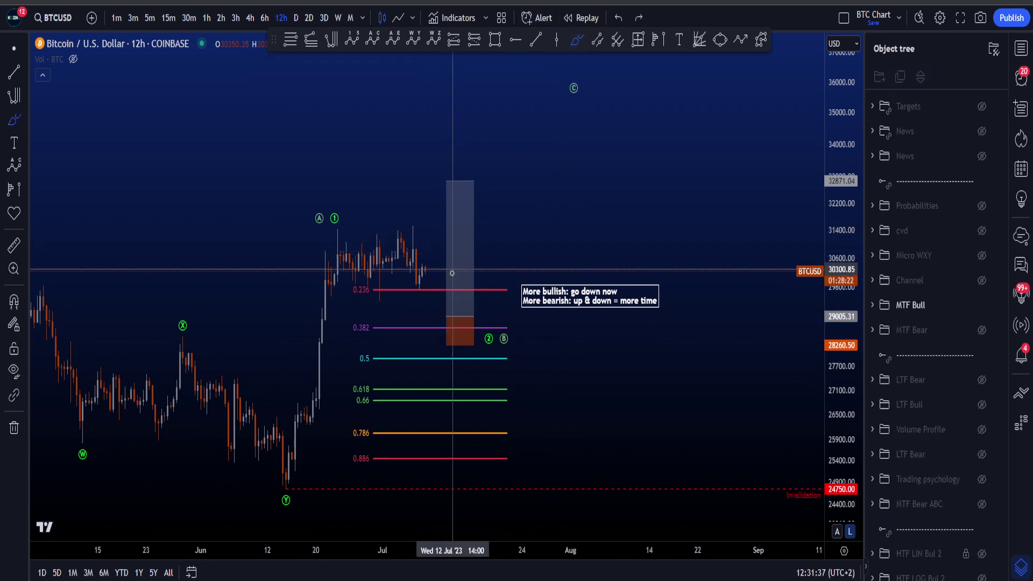
pyautogui.moveTo(510, 326)
pyautogui.mouseDown()
pyautogui.moveTo(482, 364)
pyautogui.moveTo(508, 319)
pyautogui.moveTo(522, 336)
pyautogui.mouseUp()
pyautogui.hotkey('ctrl', 'z')
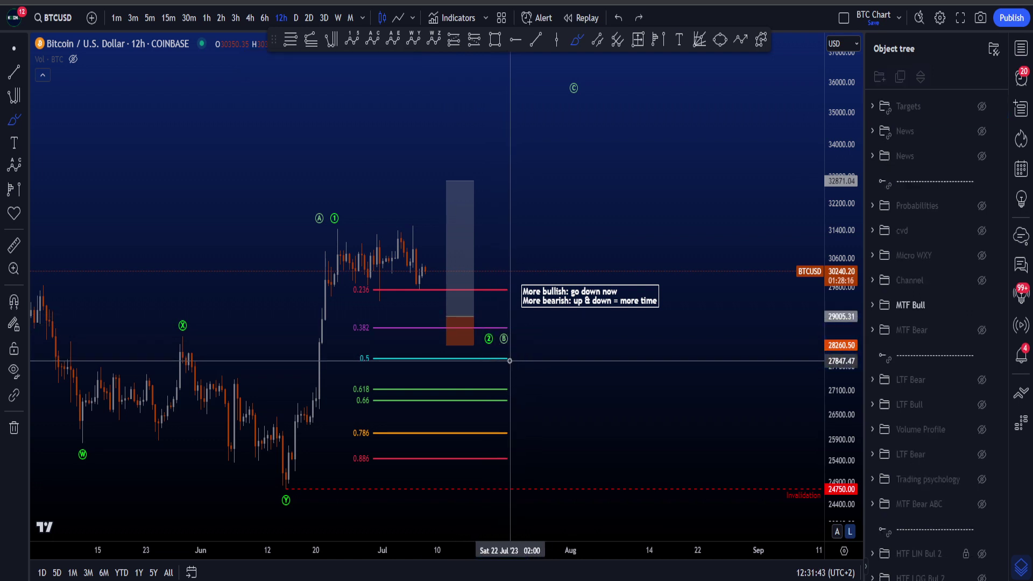
# Sketch a drop from the current price to the long box at the 0.382 level, circle the 0.382 label, and undo both strokes.
pyautogui.press('Escape')
pyautogui.moveTo(608, 385); pyautogui.dragTo(589, 396)
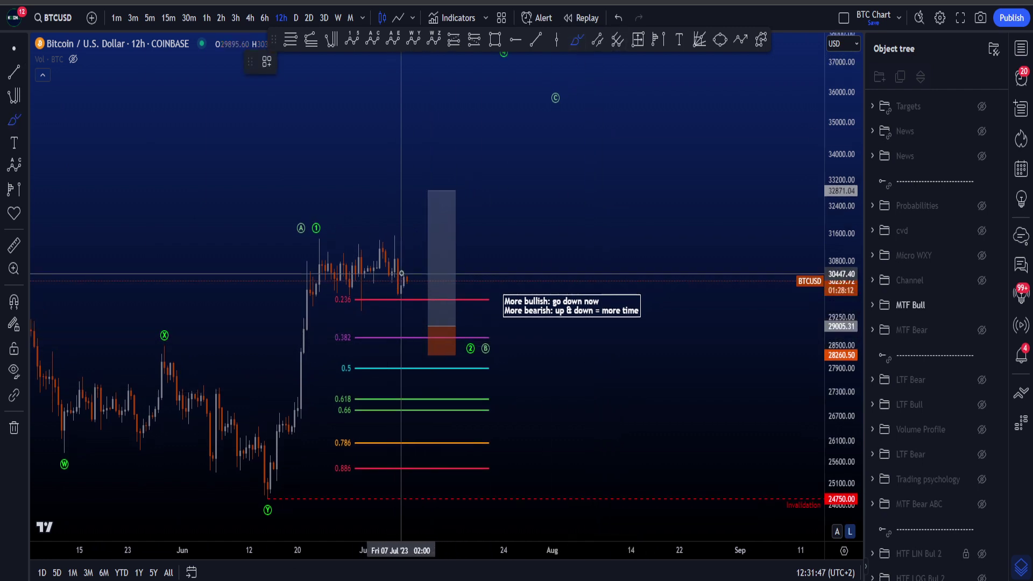
pyautogui.moveTo(404, 273); pyautogui.dragTo(440, 333)
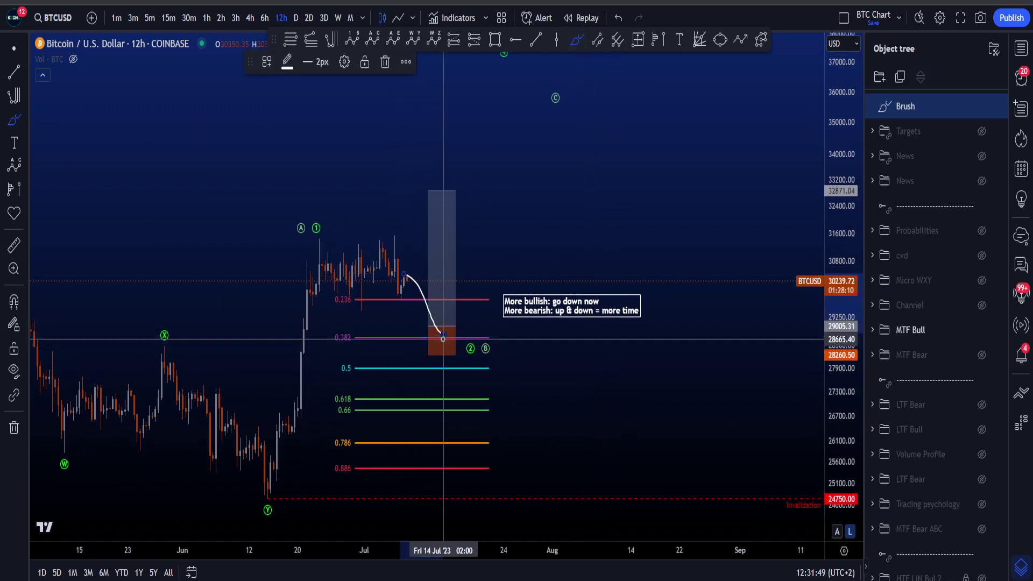
pyautogui.hotkey('ctrl', 'z')
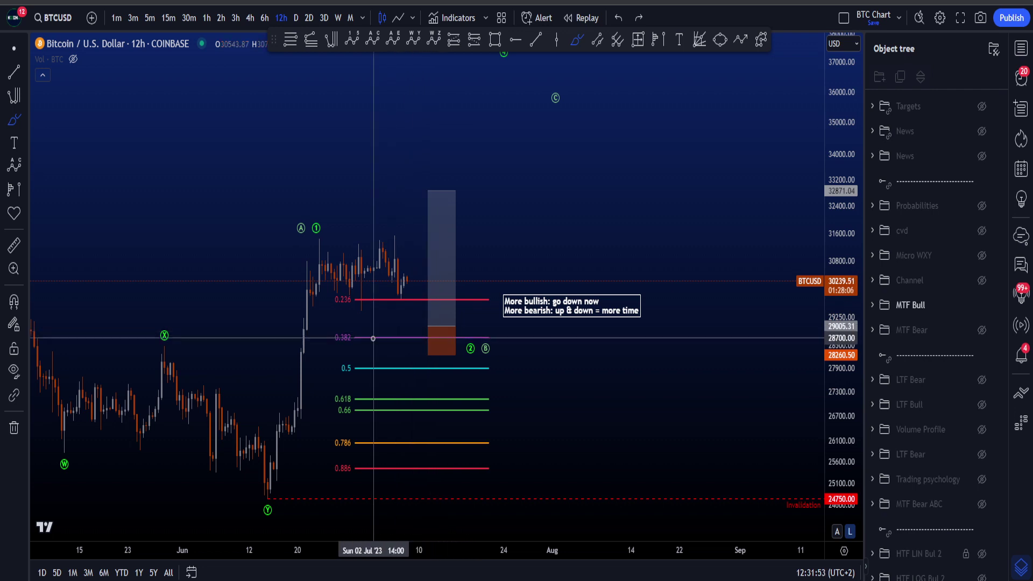
pyautogui.moveTo(376, 326)
pyautogui.mouseDown()
pyautogui.moveTo(340, 320)
pyautogui.moveTo(355, 350)
pyautogui.moveTo(369, 324)
pyautogui.mouseUp()
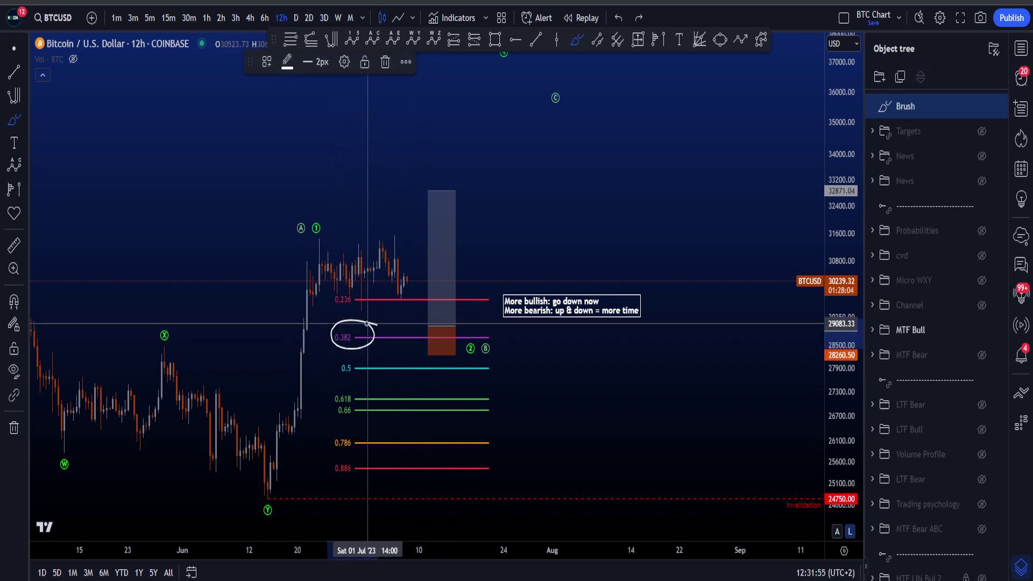
pyautogui.hotkey('ctrl', 'z')
# Temporarily show the Targets group with the logarithmic scale off, brush a mark above the 2 and B labels, and revert all of it.
pyautogui.click(852, 533)
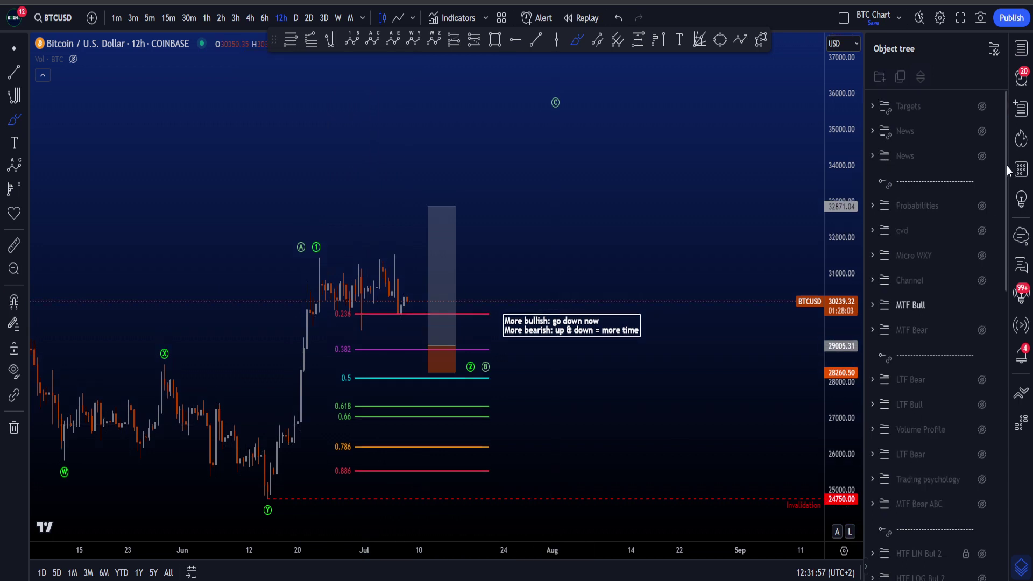
pyautogui.click(983, 107)
pyautogui.moveTo(475, 340)
pyautogui.mouseDown()
pyautogui.moveTo(447, 347)
pyautogui.moveTo(470, 337)
pyautogui.mouseUp()
pyautogui.hotkey('ctrl', 'z')
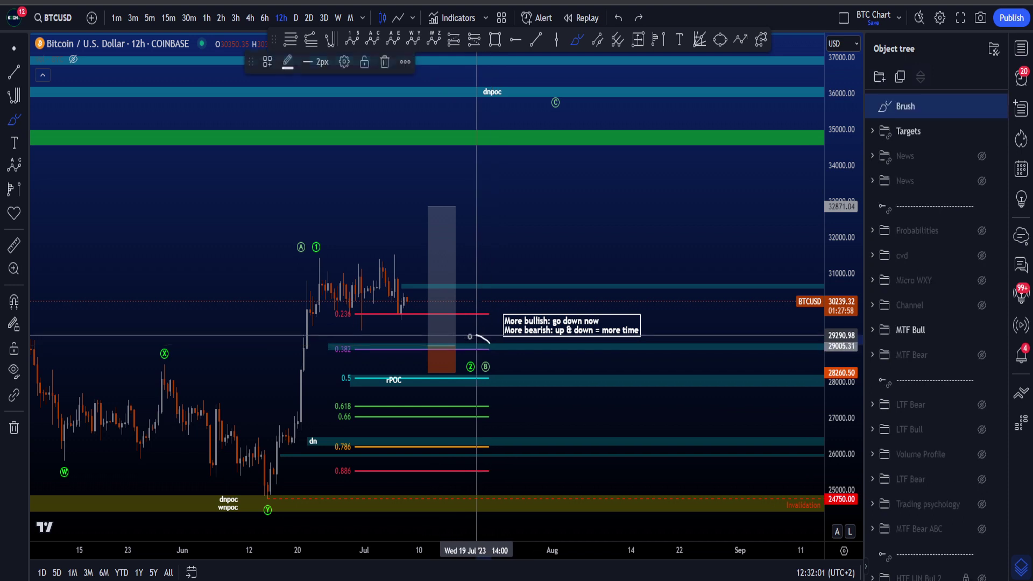
pyautogui.hotkey('ctrl', 'z')
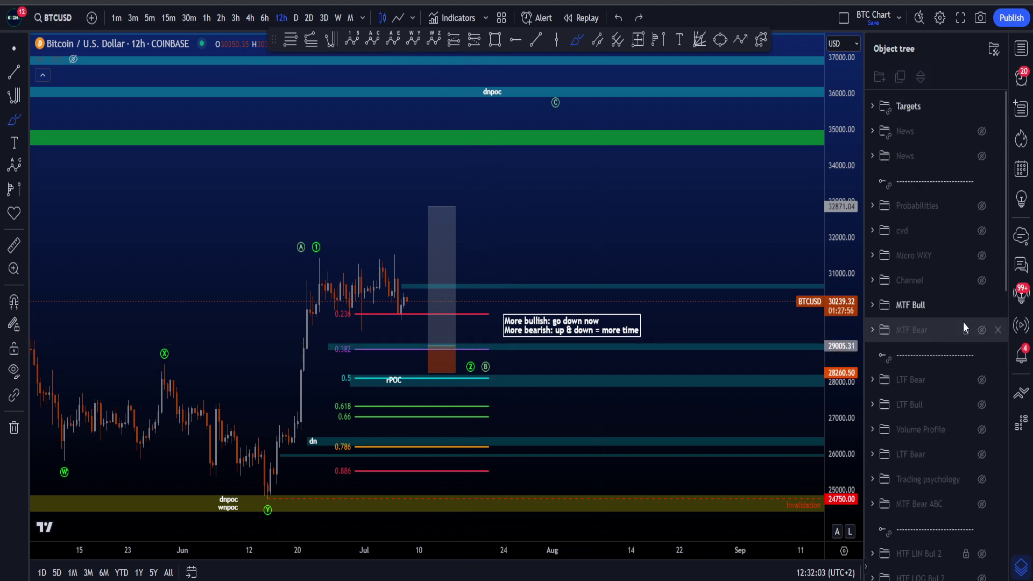
pyautogui.click(849, 533)
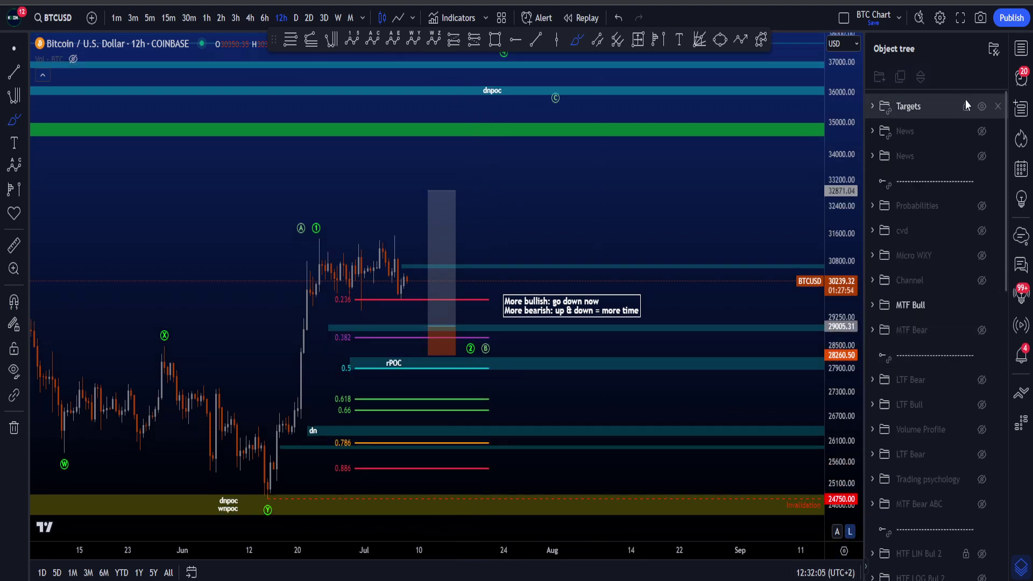
pyautogui.click(982, 106)
# Circle the B label and sketch the path from the Y low over wave 1 to the long box and up to about 34,100, undoing both.
pyautogui.moveTo(475, 338)
pyautogui.mouseDown()
pyautogui.moveTo(489, 362)
pyautogui.moveTo(492, 333)
pyautogui.mouseUp()
pyautogui.hotkey('ctrl', 'z')
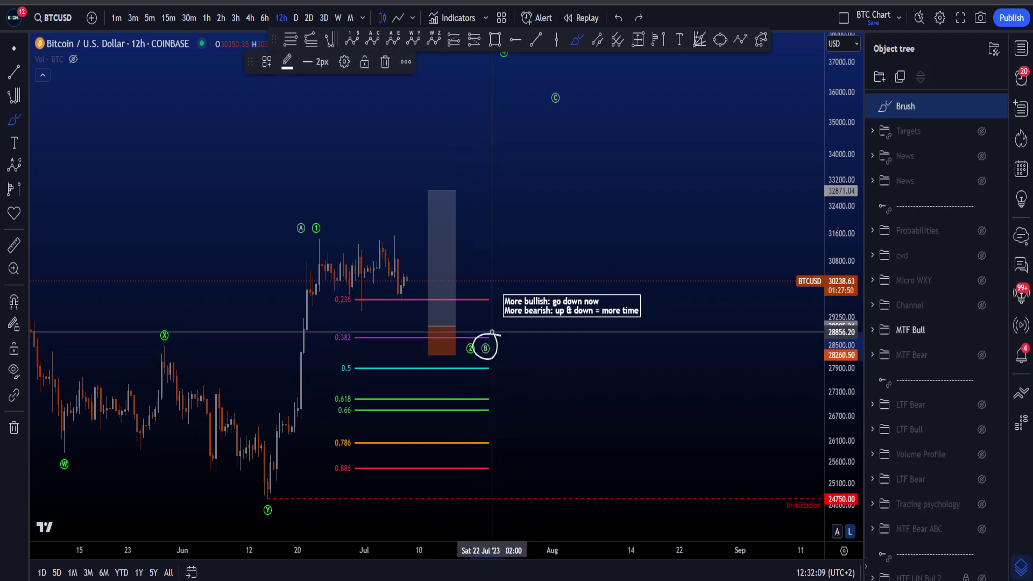
pyautogui.hotkey('ctrl', 'z')
pyautogui.moveTo(264, 490)
pyautogui.mouseDown()
pyautogui.moveTo(343, 248)
pyautogui.moveTo(432, 340)
pyautogui.moveTo(459, 308)
pyautogui.moveTo(527, 151)
pyautogui.mouseUp()
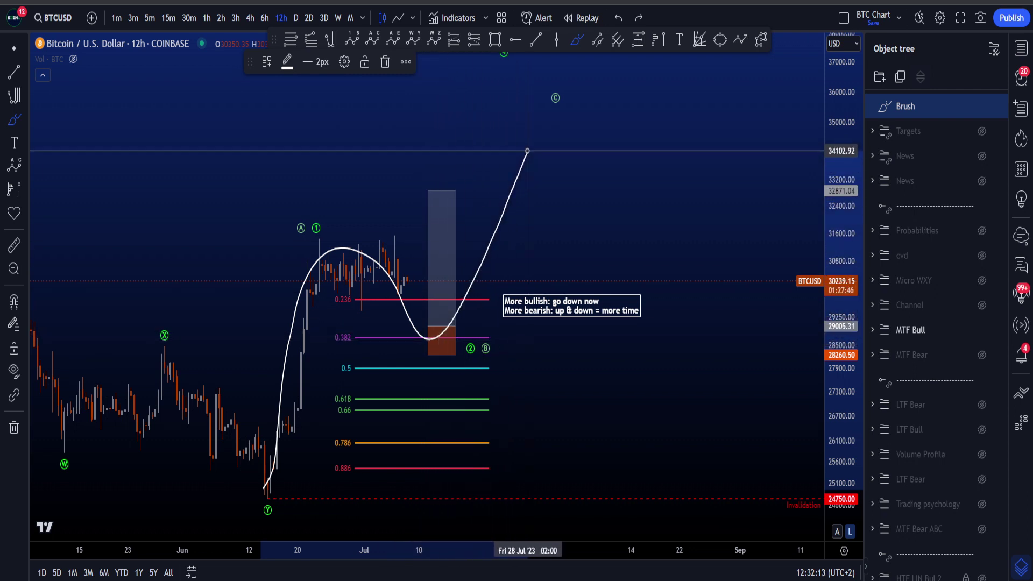
pyautogui.hotkey('ctrl', 'z')
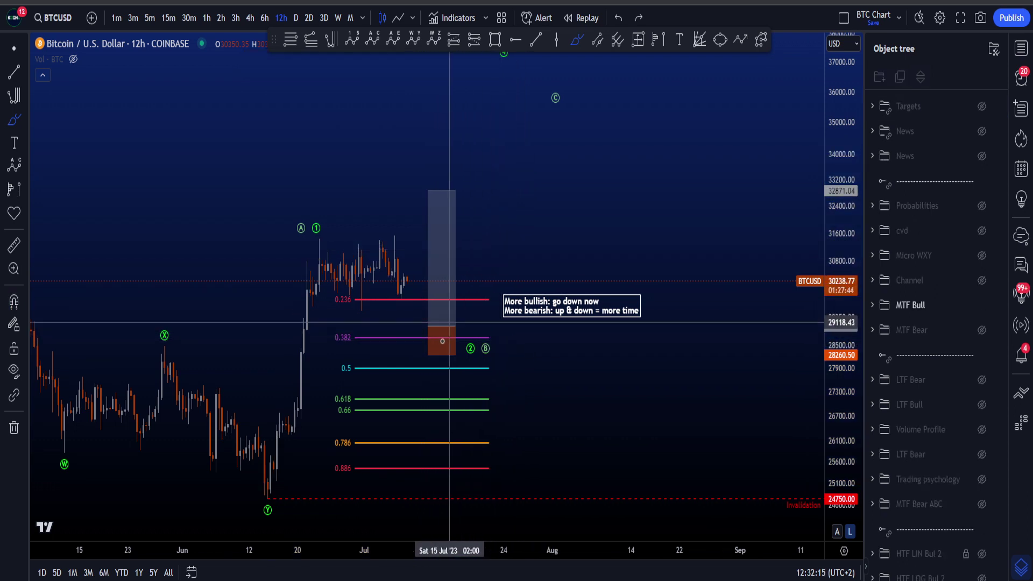
# Sketch a rising arrow from the long box to the C label and mark the 0.382 level, undoing all strokes.
pyautogui.moveTo(448, 338); pyautogui.dragTo(544, 146)
pyautogui.moveTo(487, 203); pyautogui.dragTo(555, 96)
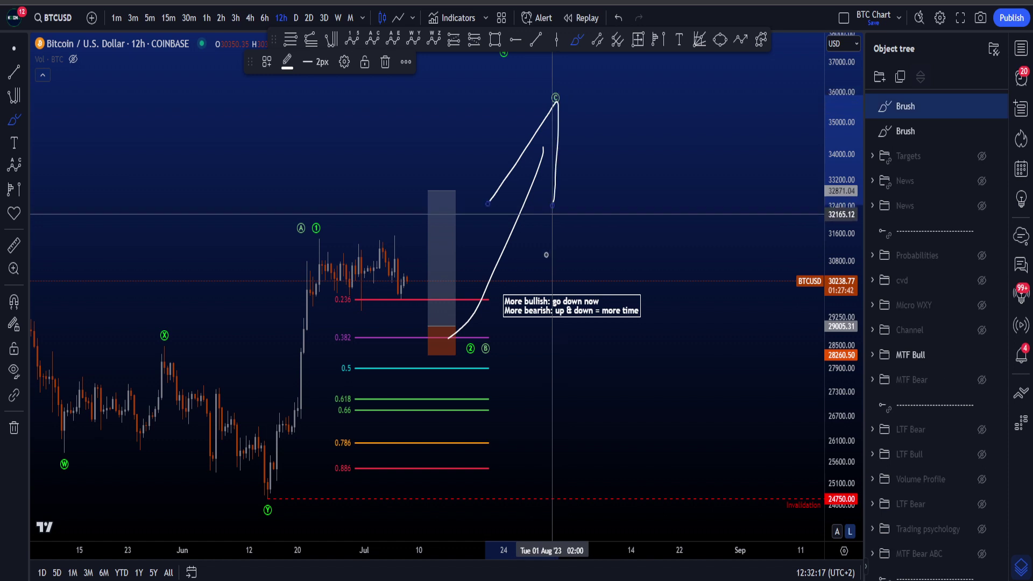
pyautogui.hotkey('ctrl', 'z')
pyautogui.hotkey('ctrl', 'z')
pyautogui.moveTo(381, 335)
pyautogui.mouseDown()
pyautogui.moveTo(331, 355)
pyautogui.moveTo(366, 329)
pyautogui.mouseUp()
pyautogui.hotkey('ctrl', 'z')
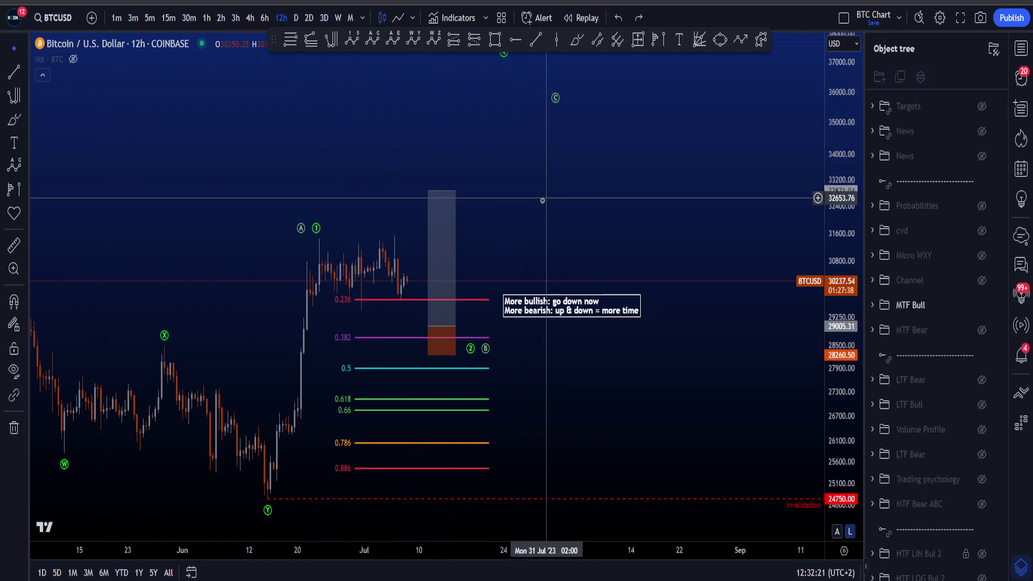
# Sketch two rising curves from the long box to about 32,575 and about 33,570, undoing each one.
pyautogui.moveTo(543, 200); pyautogui.dragTo(501, 229)
pyautogui.moveTo(411, 357); pyautogui.dragTo(495, 229)
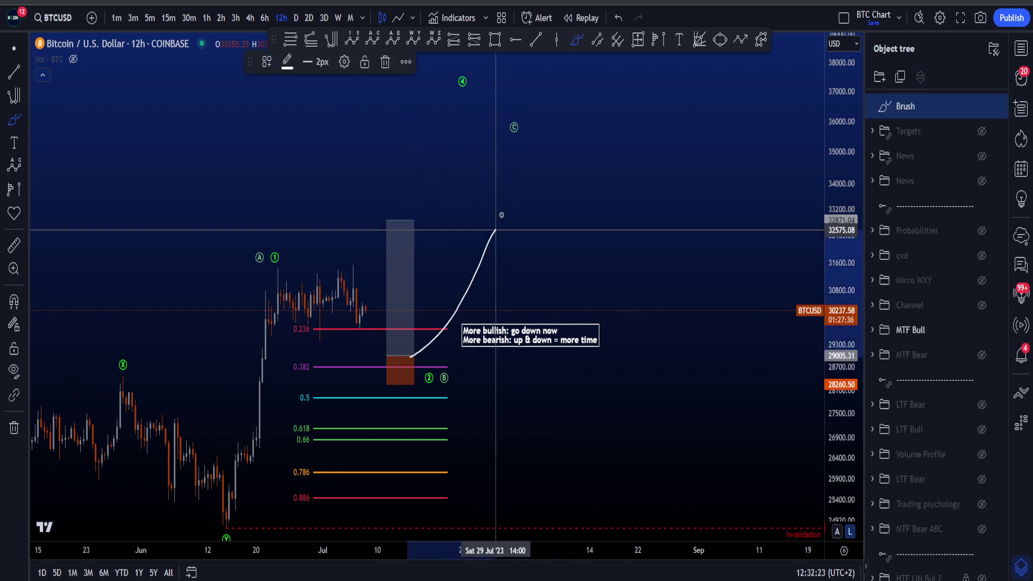
pyautogui.hotkey('ctrl', 'z')
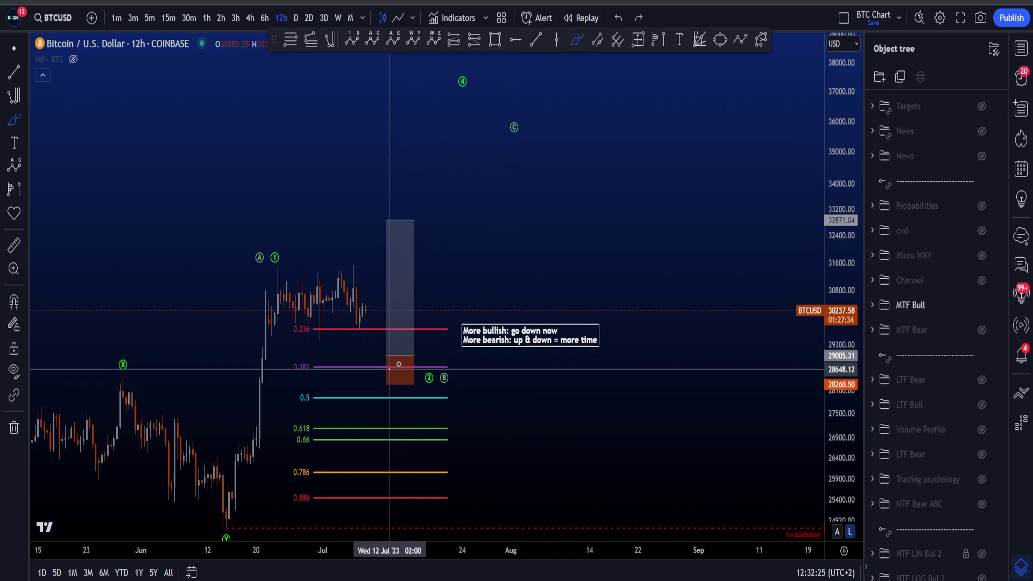
pyautogui.moveTo(392, 367); pyautogui.dragTo(485, 199)
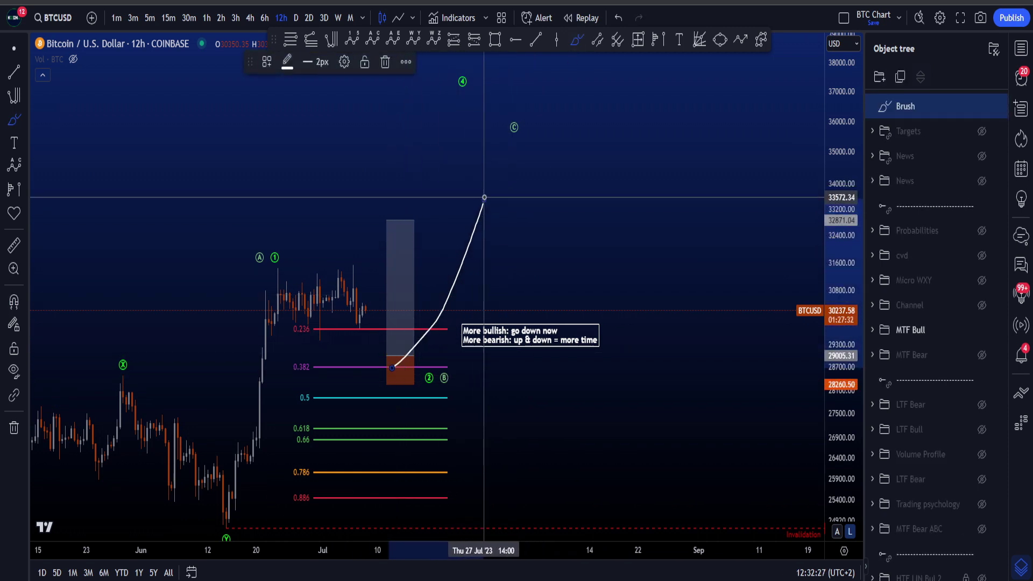
pyautogui.hotkey('ctrl', 'z')
# Sketch a rise from the long box almost to the C label and a second one from the invalidation line, undoing both.
pyautogui.moveTo(393, 362)
pyautogui.mouseDown()
pyautogui.moveTo(429, 342)
pyautogui.moveTo(492, 134)
pyautogui.mouseUp()
pyautogui.moveTo(407, 523)
pyautogui.mouseDown()
pyautogui.moveTo(435, 510)
pyautogui.moveTo(514, 325)
pyautogui.mouseUp()
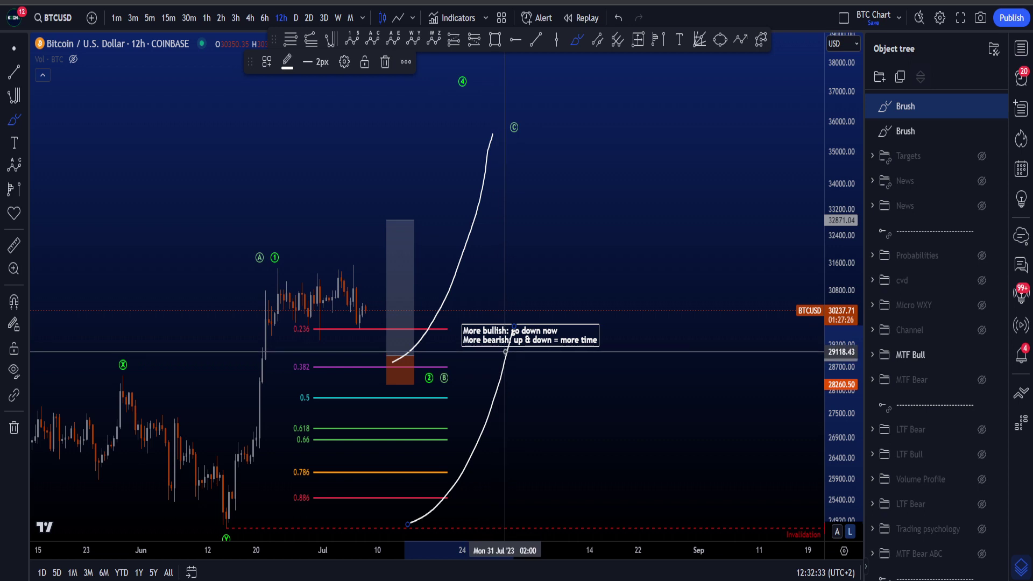
pyautogui.hotkey('ctrl', 'z')
pyautogui.hotkey('ctrl', 'z')
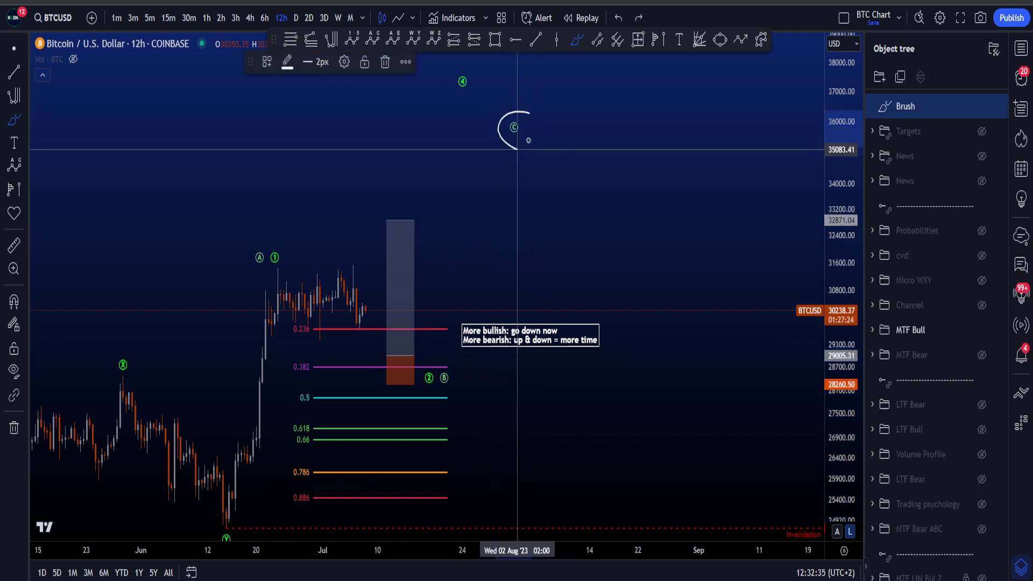
# Mark the C label with the brush and sketch a steep curve from the 0.236 level past it to about 37,000, undoing the strokes.
pyautogui.moveTo(377, 327)
pyautogui.mouseDown()
pyautogui.moveTo(462, 258)
pyautogui.moveTo(504, 211)
pyautogui.moveTo(531, 153)
pyautogui.mouseUp()
pyautogui.hotkey('ctrl', 'z')
pyautogui.moveTo(383, 324)
pyautogui.mouseDown()
pyautogui.moveTo(427, 308)
pyautogui.moveTo(499, 220)
pyautogui.moveTo(518, 94)
pyautogui.mouseUp()
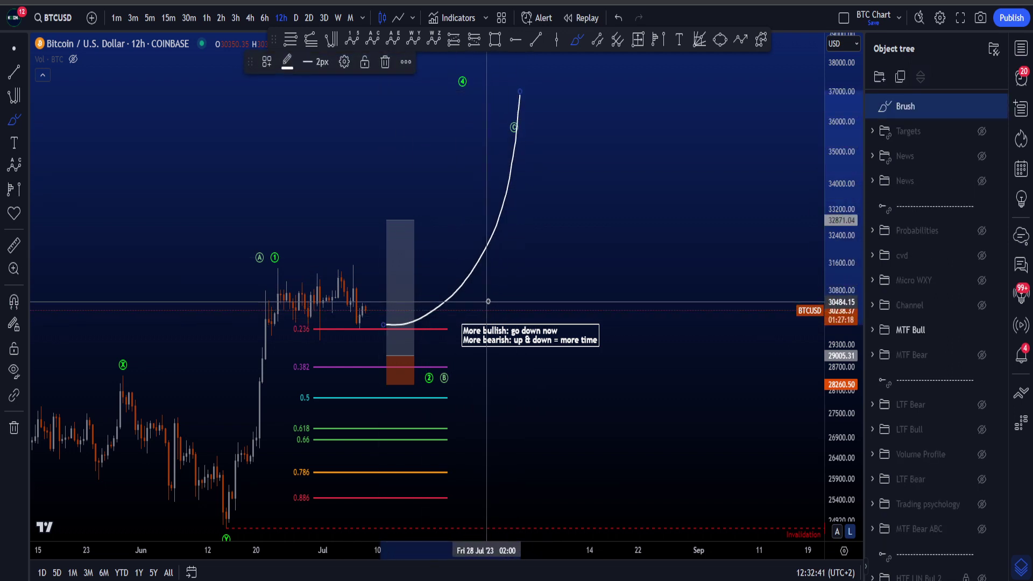
pyautogui.hotkey('ctrl', 'z')
pyautogui.hotkey('ctrl', 'z')
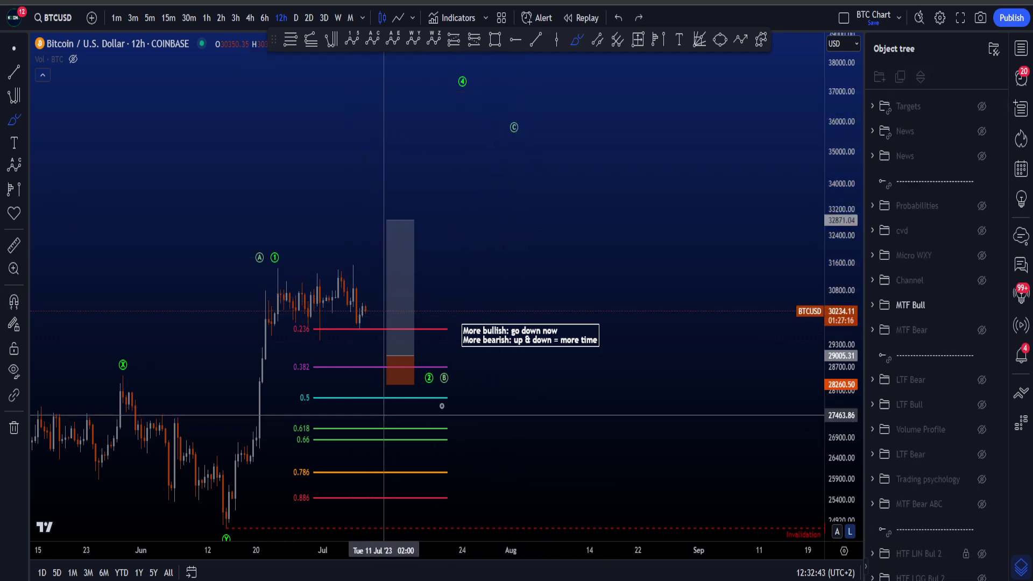
# Hide the MTF Bull group and show the Channel group on the chart.
pyautogui.scroll(-2, 799, 402)
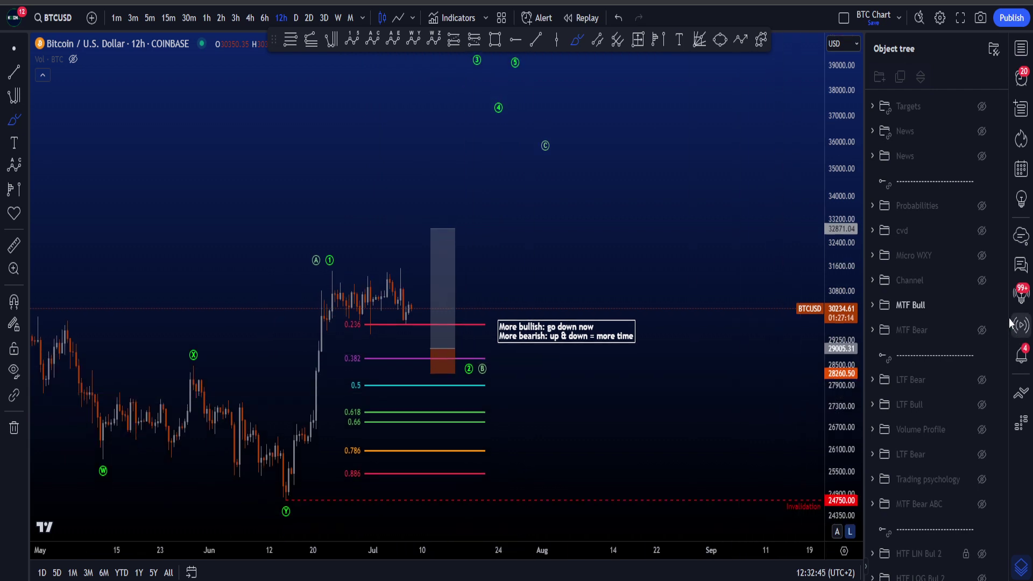
pyautogui.click(982, 306)
pyautogui.click(983, 281)
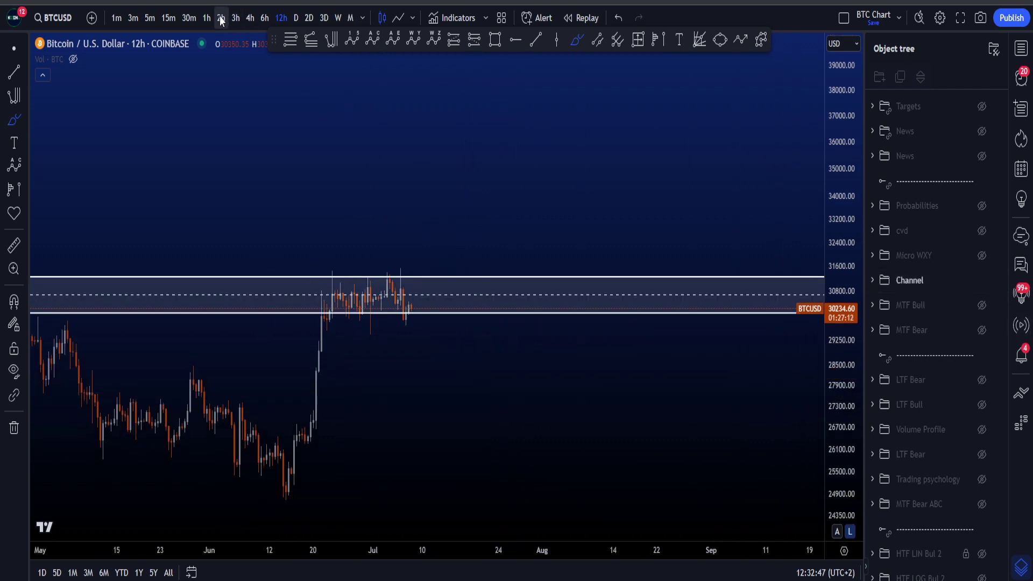
# View the channel on the 1h chart and switch to the 2h timeframe with the whole consolidation in view.
pyautogui.click(837, 532)
pyautogui.scroll(-5, 690, 437)
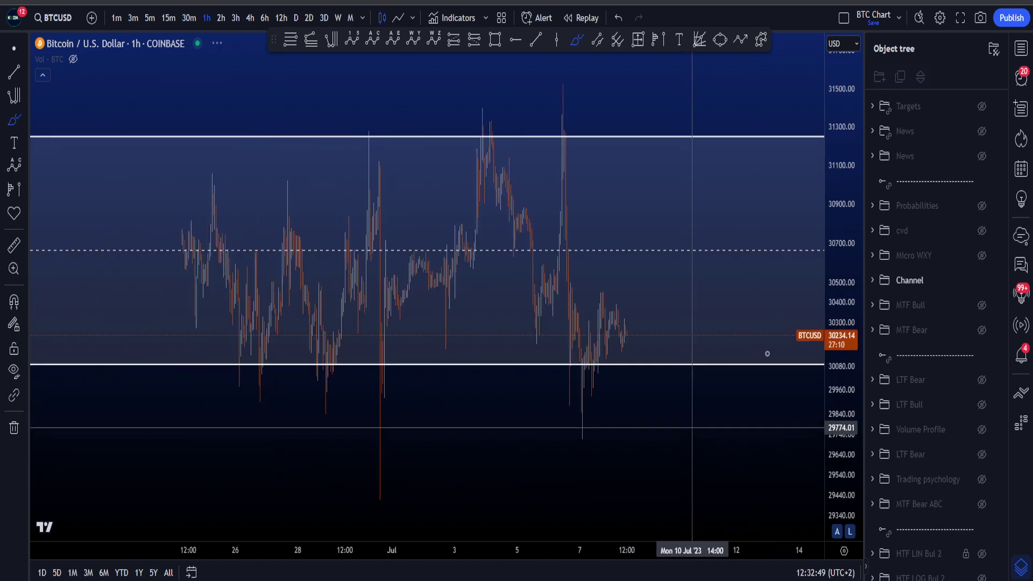
pyautogui.moveTo(843, 293); pyautogui.dragTo(796, 196)
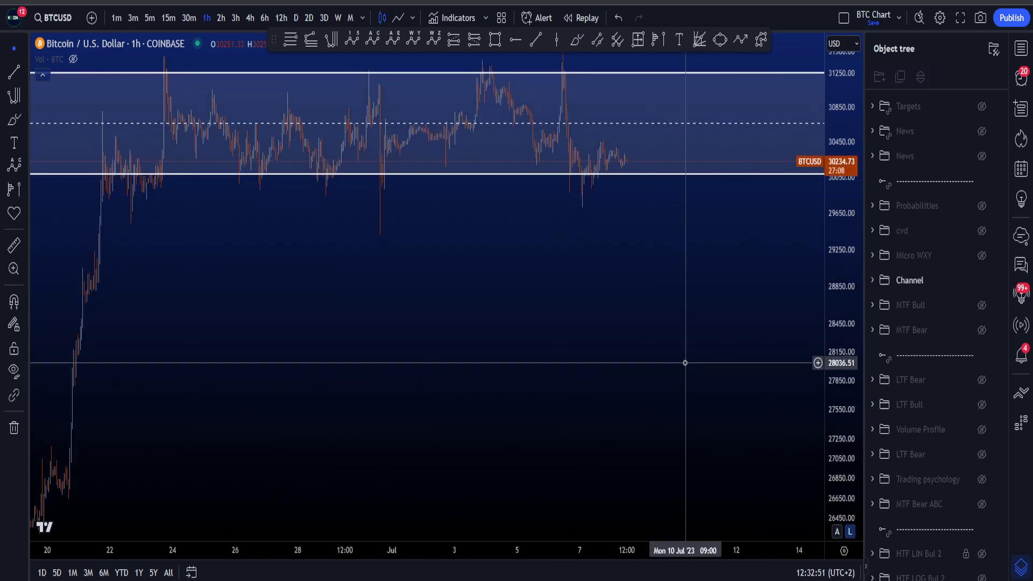
pyautogui.click(221, 18)
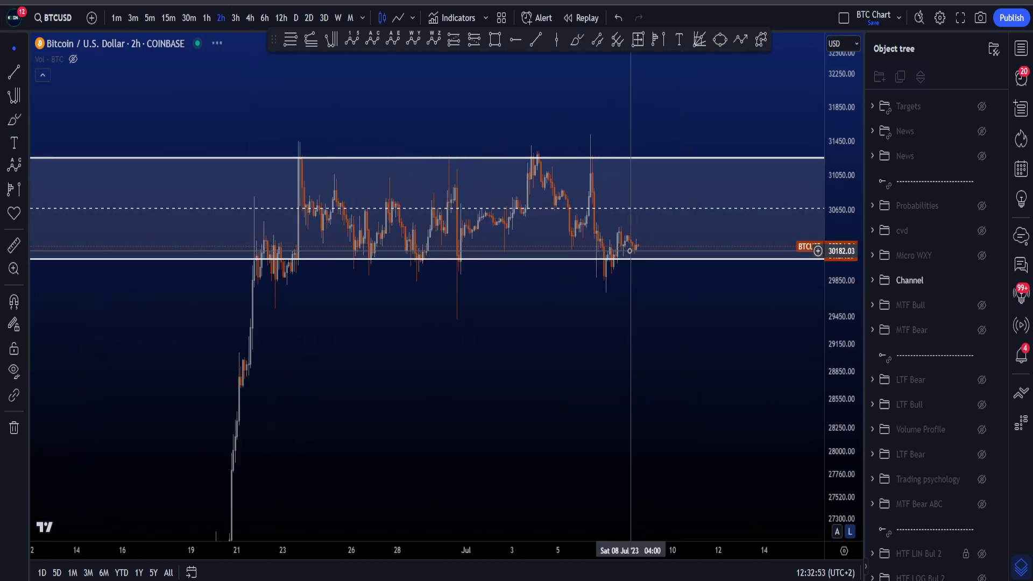
pyautogui.scroll(1, 673, 302)
pyautogui.moveTo(645, 291); pyautogui.dragTo(610, 314)
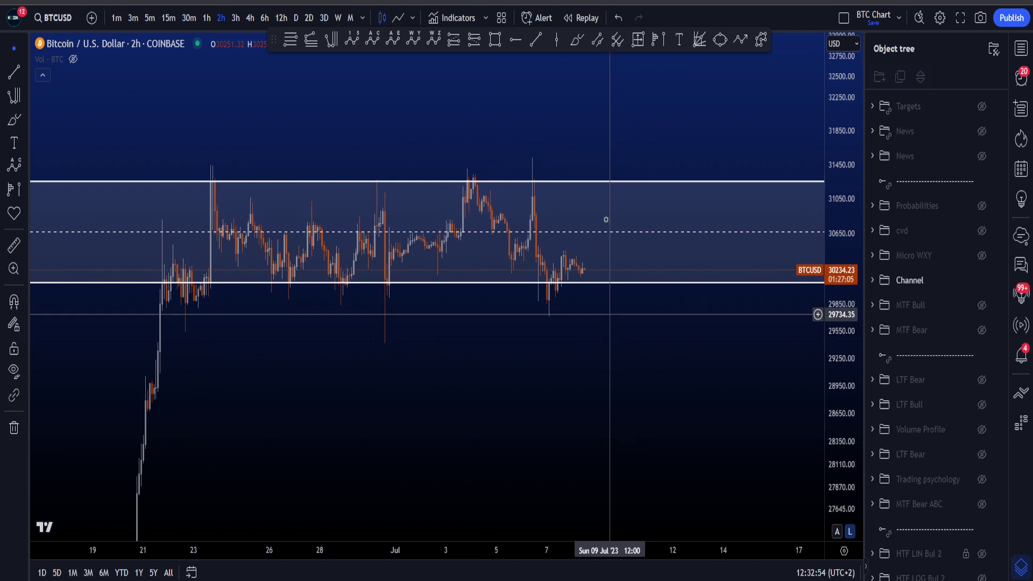
# Show the Targets group on the 2h chart together with the channel.
pyautogui.click(982, 107)
pyautogui.moveTo(845, 339); pyautogui.dragTo(843, 294)
pyautogui.moveTo(742, 334); pyautogui.dragTo(728, 370)
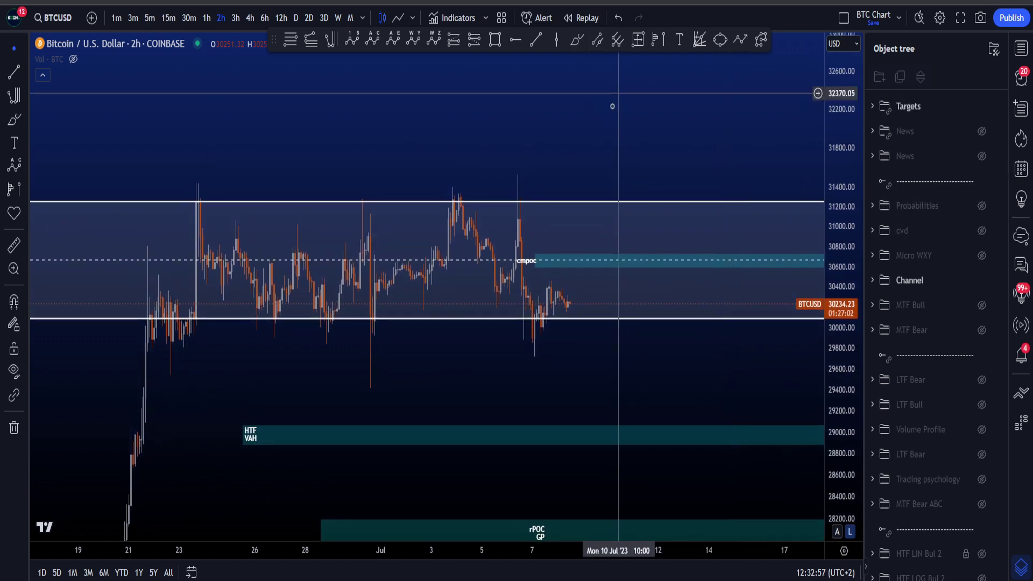
# Sketch a wave with the brush swinging between the channel's upper and lower boundaries from late June to 8 July, and undo it.
pyautogui.click(577, 40)
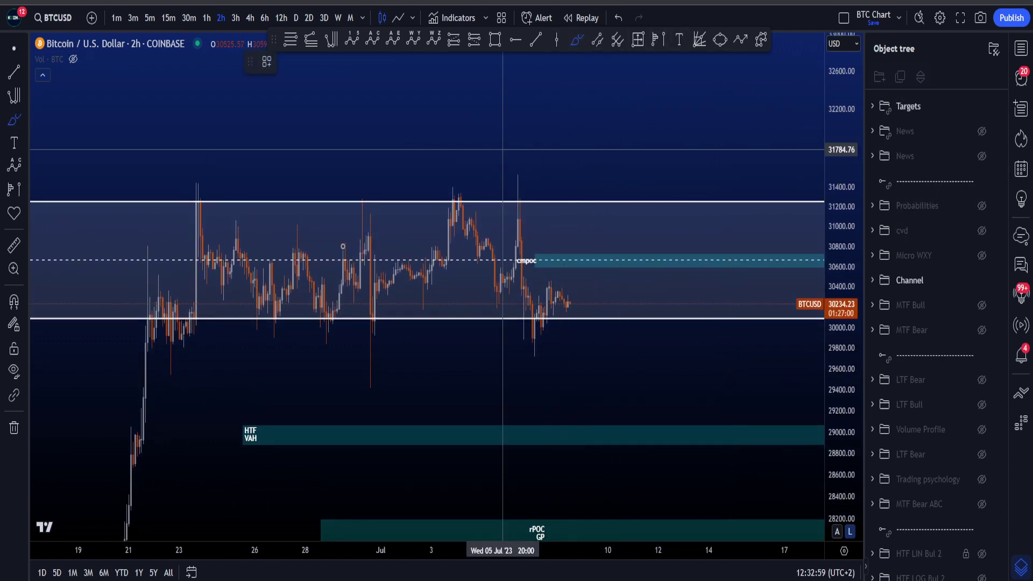
pyautogui.moveTo(172, 315)
pyautogui.mouseDown()
pyautogui.moveTo(213, 217)
pyautogui.moveTo(314, 300)
pyautogui.moveTo(409, 232)
pyautogui.moveTo(458, 286)
pyautogui.moveTo(534, 260)
pyautogui.mouseUp()
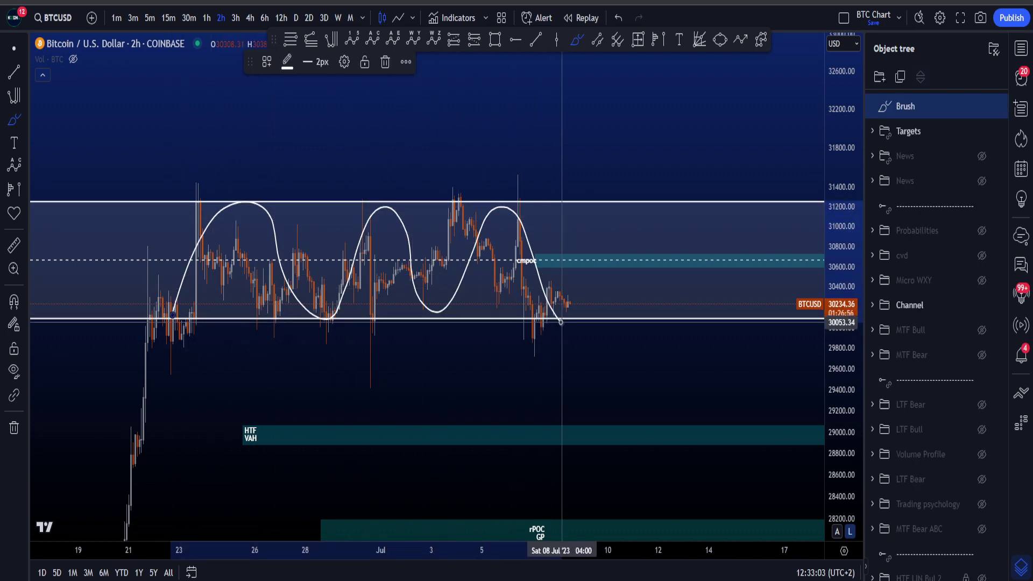
pyautogui.hotkey('ctrl', 'z')
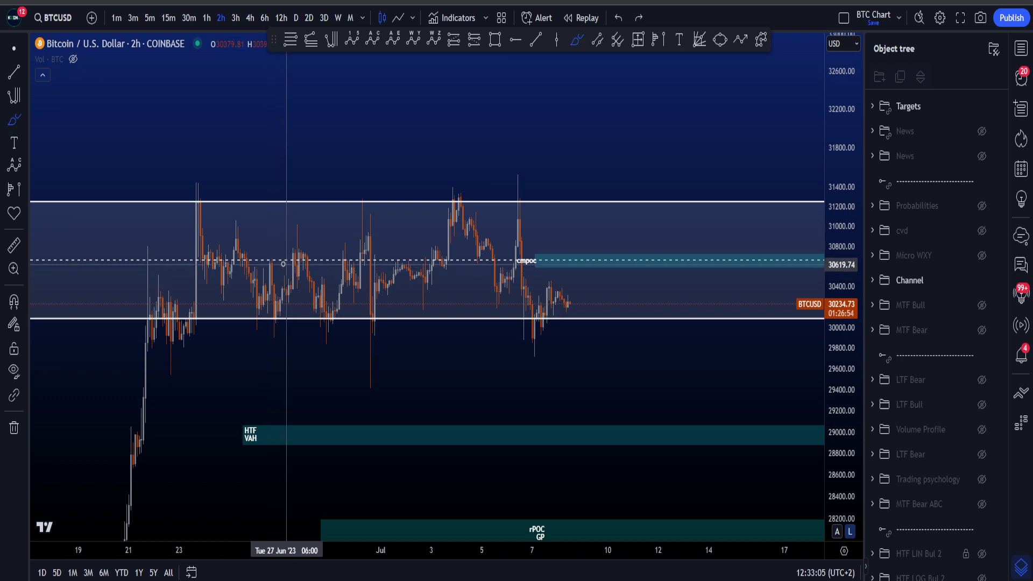
# Circle the 23 June spike at the channel top, draw a curve down to the channel bottom, and undo the strokes.
pyautogui.scroll(2, 283, 263)
pyautogui.moveTo(412, 142); pyautogui.dragTo(481, 151)
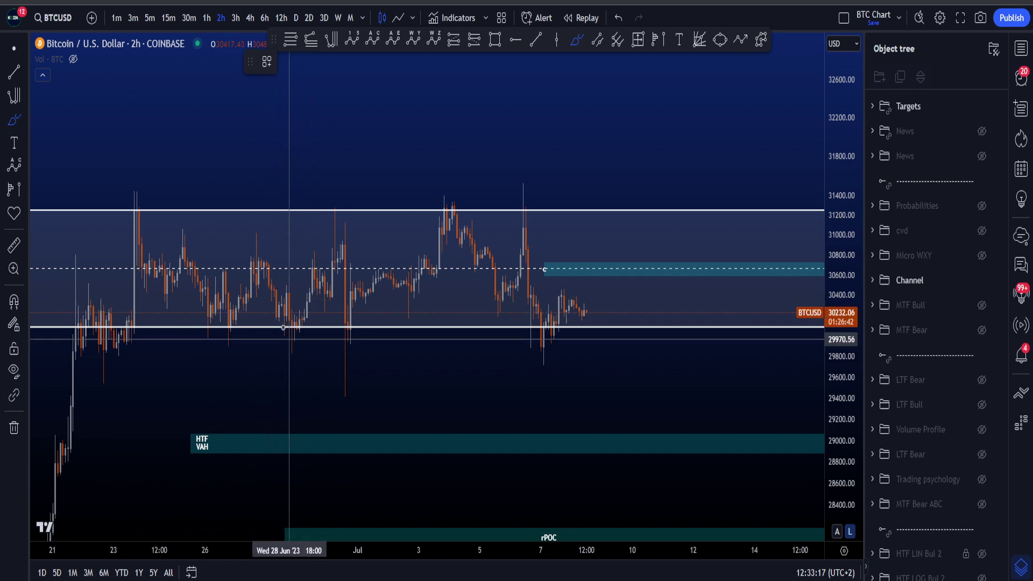
pyautogui.moveTo(152, 204)
pyautogui.mouseDown()
pyautogui.moveTo(144, 231)
pyautogui.moveTo(243, 310)
pyautogui.mouseUp()
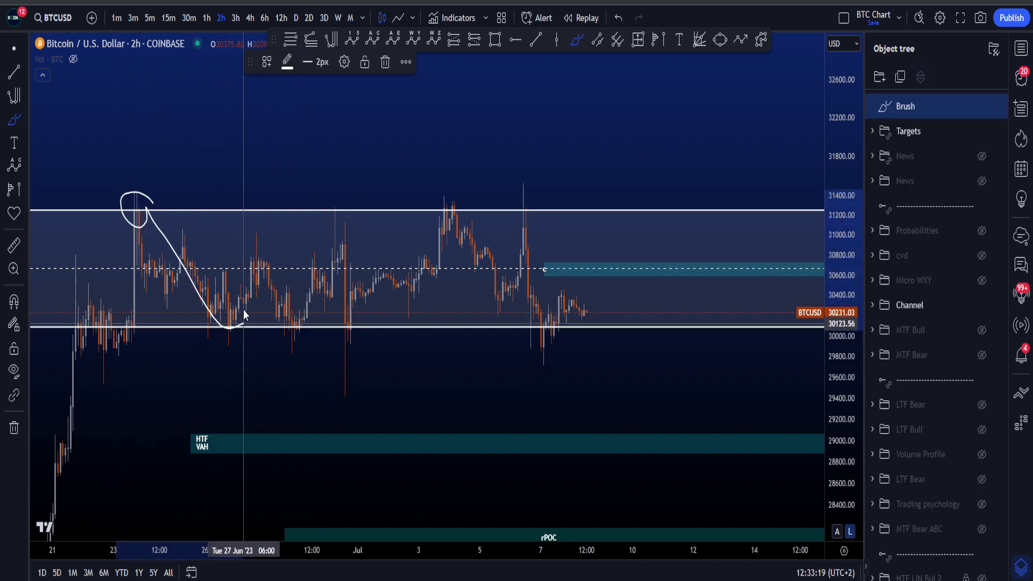
pyautogui.hotkey('ctrl', 'z')
# Brush the rebound from the 26 June low to the channel midline and the preceding drop with its low circled, undoing all strokes.
pyautogui.moveTo(150, 197)
pyautogui.mouseDown()
pyautogui.moveTo(134, 192)
pyautogui.moveTo(157, 206)
pyautogui.moveTo(217, 335)
pyautogui.moveTo(227, 293)
pyautogui.moveTo(248, 302)
pyautogui.moveTo(258, 253)
pyautogui.mouseUp()
pyautogui.hotkey('ctrl', 'z')
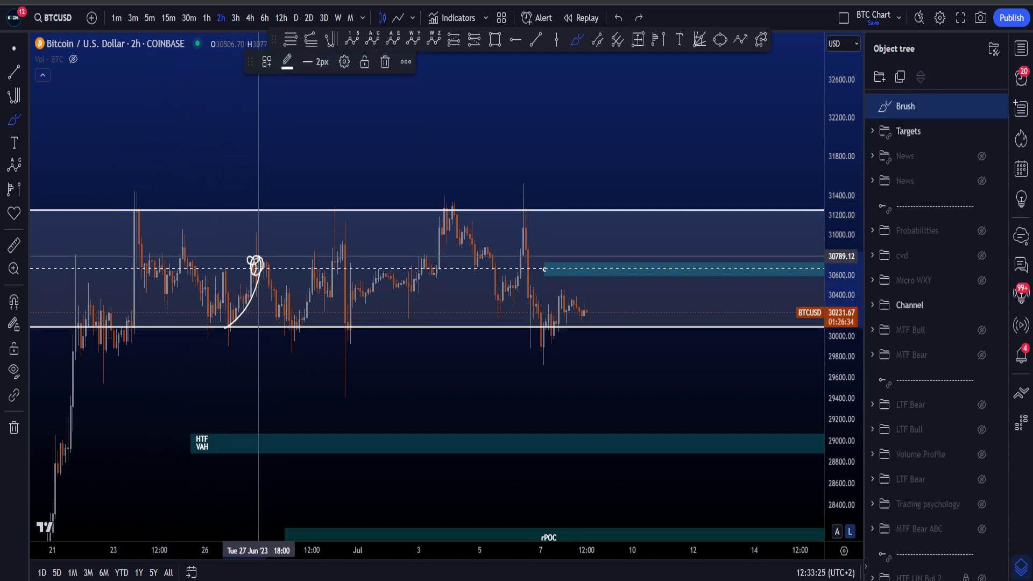
pyautogui.hotkey('ctrl', 'z')
pyautogui.moveTo(146, 197)
pyautogui.mouseDown()
pyautogui.moveTo(130, 199)
pyautogui.moveTo(235, 303)
pyautogui.mouseUp()
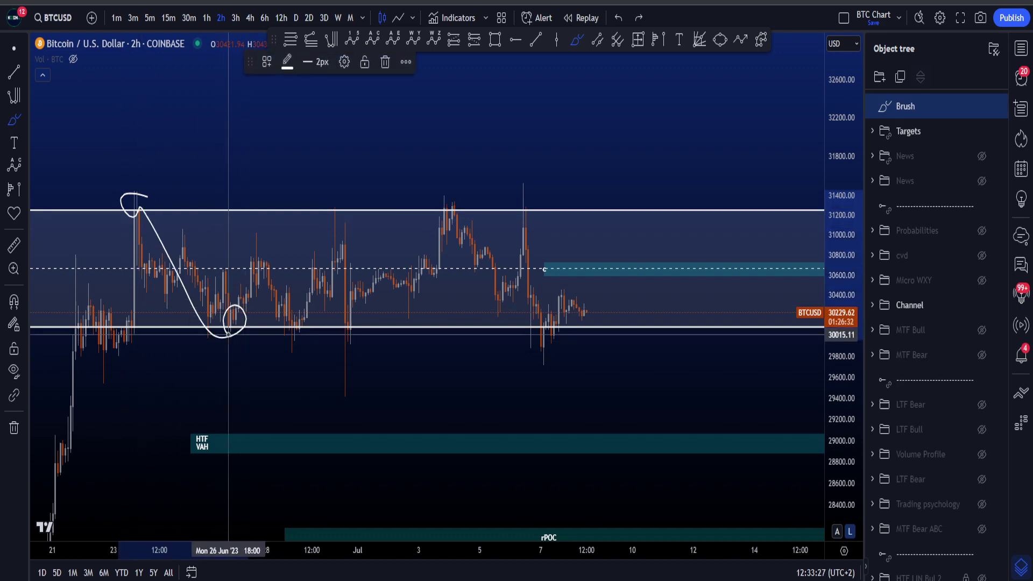
pyautogui.hotkey('ctrl', 'z')
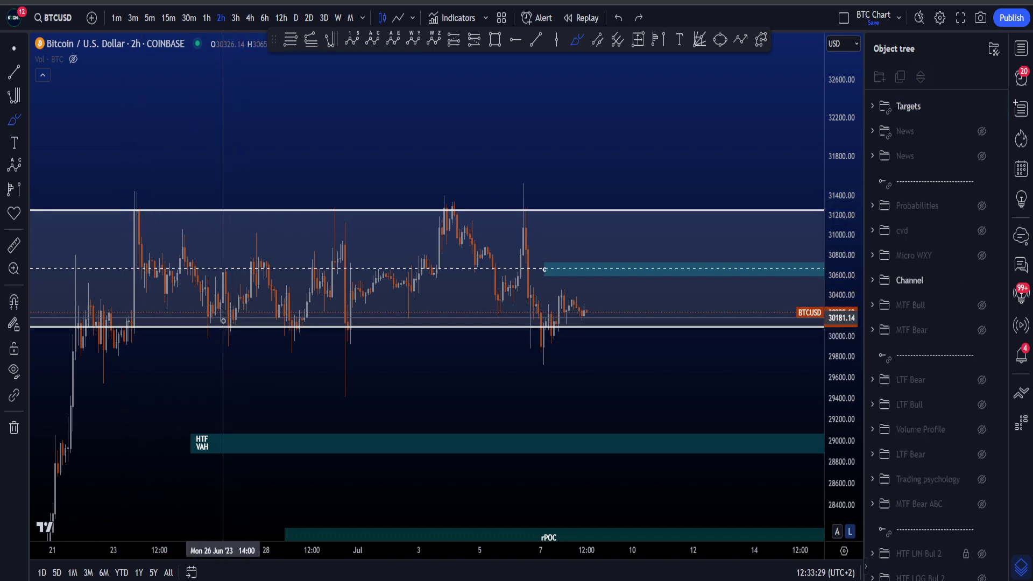
# Brush a stepped decline from the 26 June low below the channel to about 29,600 and a recovery to the midline, undoing the strokes.
pyautogui.moveTo(226, 327)
pyautogui.mouseDown()
pyautogui.moveTo(249, 331)
pyautogui.moveTo(304, 384)
pyautogui.mouseUp()
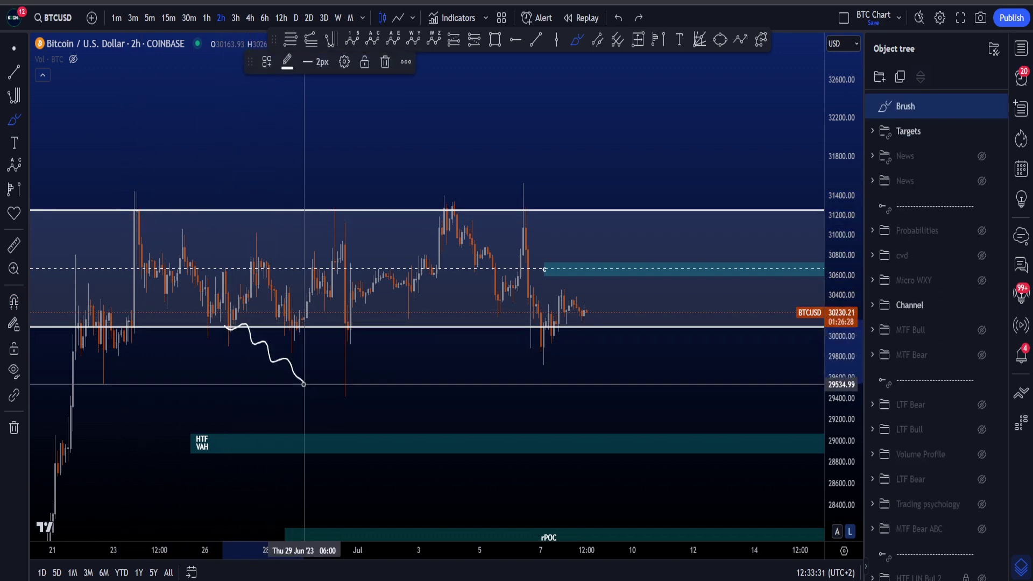
pyautogui.moveTo(338, 310); pyautogui.dragTo(341, 271)
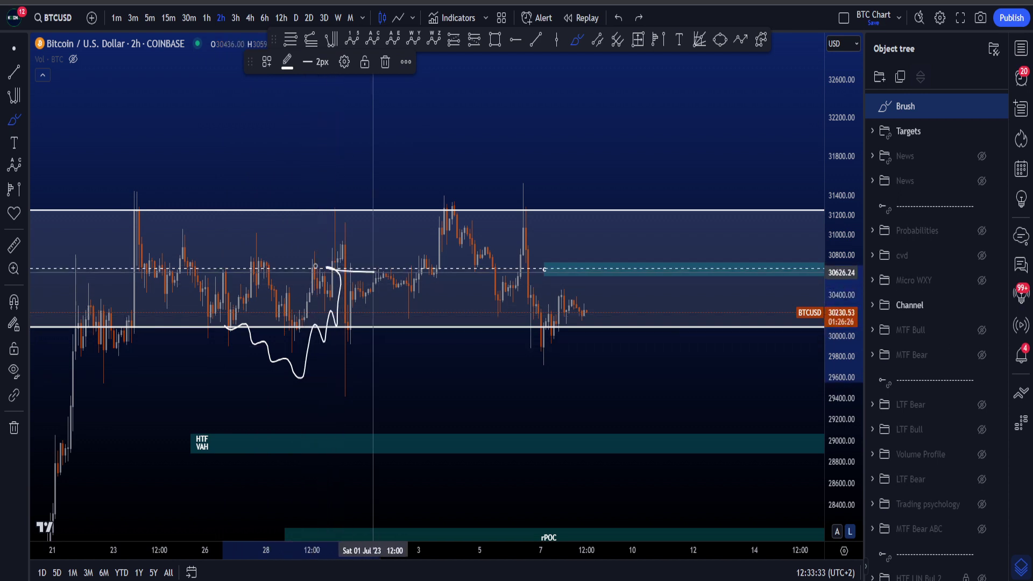
pyautogui.moveTo(143, 190)
pyautogui.mouseDown()
pyautogui.moveTo(120, 207)
pyautogui.moveTo(142, 191)
pyautogui.moveTo(314, 387)
pyautogui.mouseUp()
pyautogui.hotkey('ctrl', 'z')
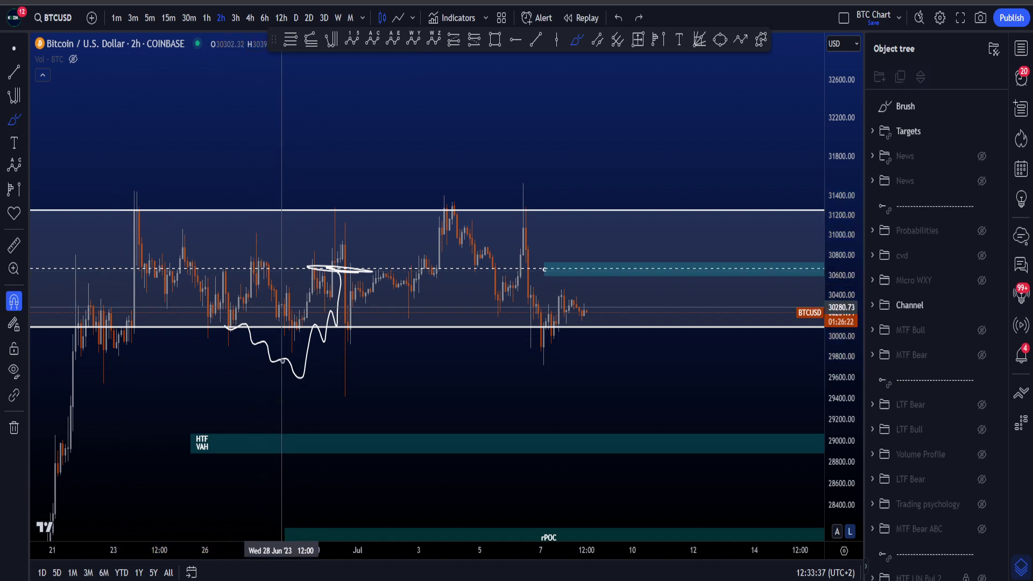
pyautogui.hotkey('ctrl', 'z')
# Circle the 23 June spike and the 26 June low, brush the drop connecting them, and undo the strokes.
pyautogui.moveTo(134, 177); pyautogui.dragTo(220, 316)
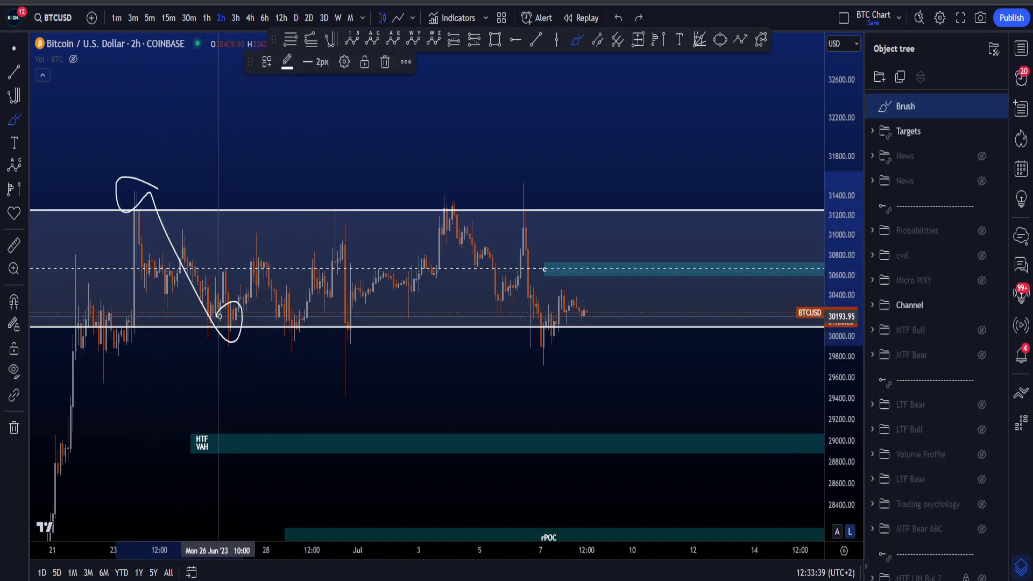
pyautogui.hotkey('ctrl', 'z')
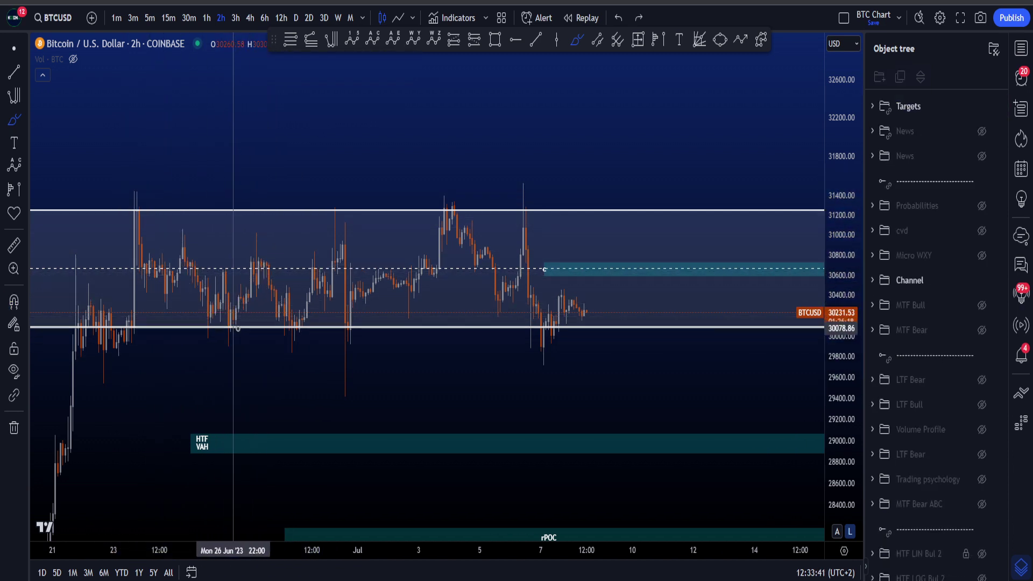
pyautogui.moveTo(237, 343); pyautogui.dragTo(231, 318)
pyautogui.hotkey('ctrl', 'z')
# Brush the rise from the 29 June low to the channel's upper boundary, mark the 30 June high there, and undo both.
pyautogui.moveTo(305, 317)
pyautogui.mouseDown()
pyautogui.moveTo(281, 344)
pyautogui.moveTo(331, 261)
pyautogui.moveTo(341, 211)
pyautogui.moveTo(350, 213)
pyautogui.mouseUp()
pyautogui.hotkey('ctrl', 'z')
pyautogui.click(335, 211)
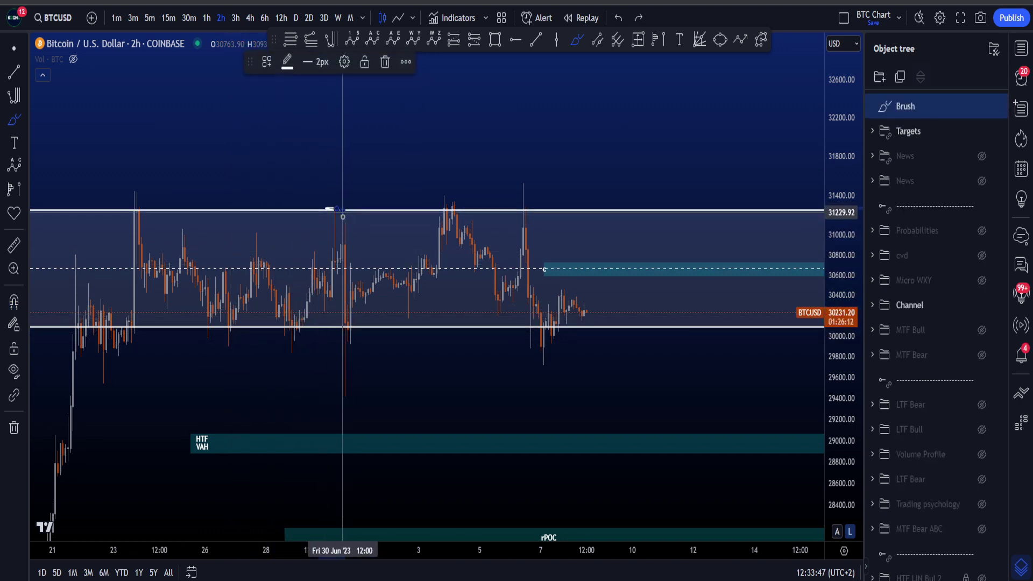
pyautogui.hotkey('ctrl', 'z')
# Brush the price path from the 30 June high to 8 July, repeat it from the 23 June spike, and undo all strokes.
pyautogui.moveTo(334, 213)
pyautogui.mouseDown()
pyautogui.moveTo(316, 218)
pyautogui.moveTo(340, 210)
pyautogui.moveTo(351, 328)
pyautogui.moveTo(416, 295)
pyautogui.moveTo(453, 209)
pyautogui.moveTo(593, 300)
pyautogui.mouseUp()
pyautogui.hotkey('ctrl', 'z')
pyautogui.hotkey('ctrl', 'z')
pyautogui.hotkey('ctrl', 'z')
pyautogui.moveTo(162, 218)
pyautogui.mouseDown()
pyautogui.moveTo(232, 274)
pyautogui.moveTo(367, 320)
pyautogui.moveTo(512, 290)
pyautogui.moveTo(586, 317)
pyautogui.mouseUp()
pyautogui.hotkey('ctrl', 'z')
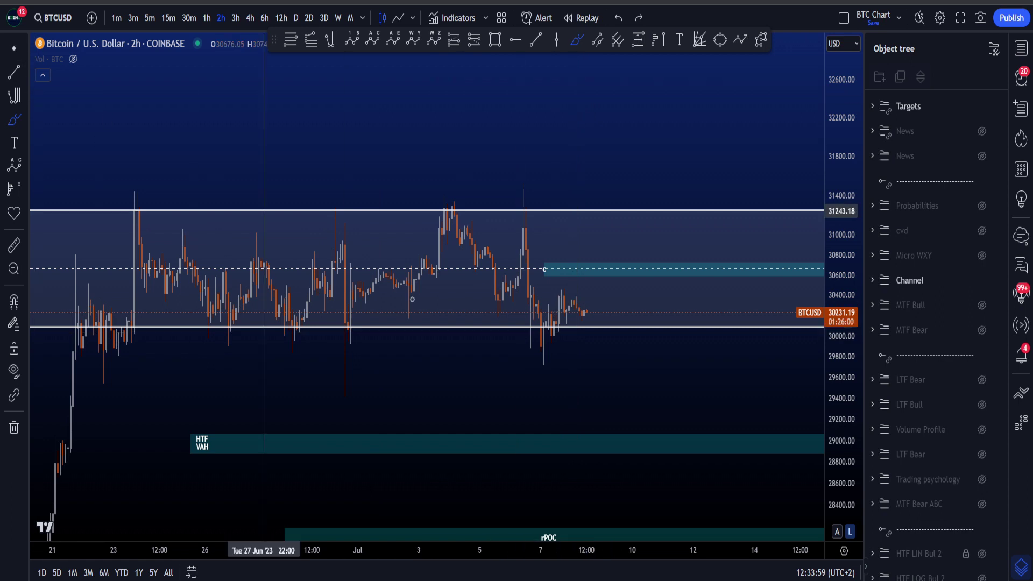
# Circle the 8 July channel-bottom retest, brush a projected rise through the midline target to the upper boundary, and undo it.
pyautogui.press('Escape')
pyautogui.moveTo(618, 394)
pyautogui.mouseDown()
pyautogui.moveTo(596, 402)
pyautogui.moveTo(559, 384)
pyautogui.mouseUp()
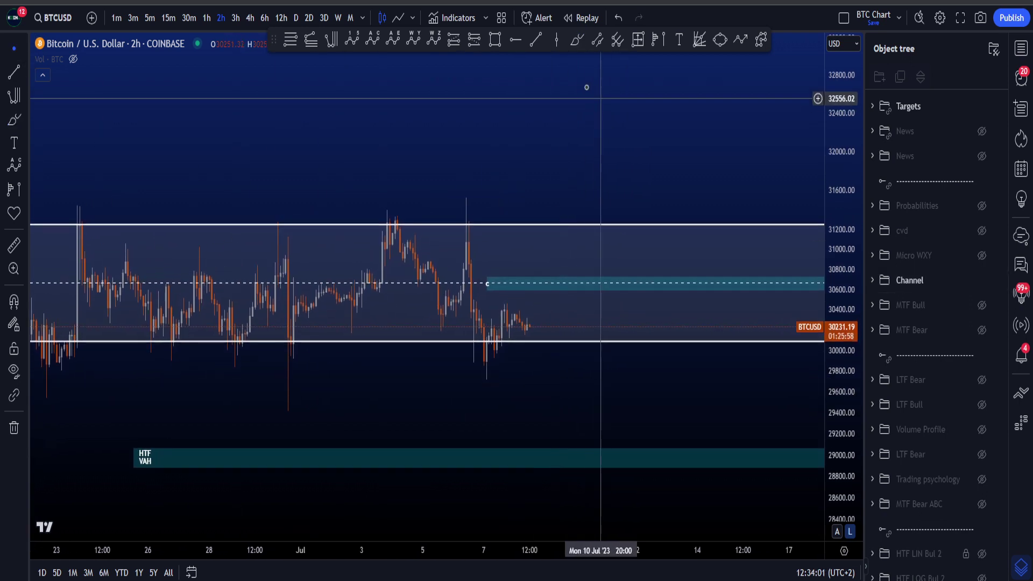
pyautogui.click(577, 40)
pyautogui.moveTo(524, 330)
pyautogui.mouseDown()
pyautogui.moveTo(506, 352)
pyautogui.moveTo(507, 331)
pyautogui.moveTo(570, 288)
pyautogui.moveTo(590, 223)
pyautogui.mouseUp()
pyautogui.hotkey('ctrl', 'z')
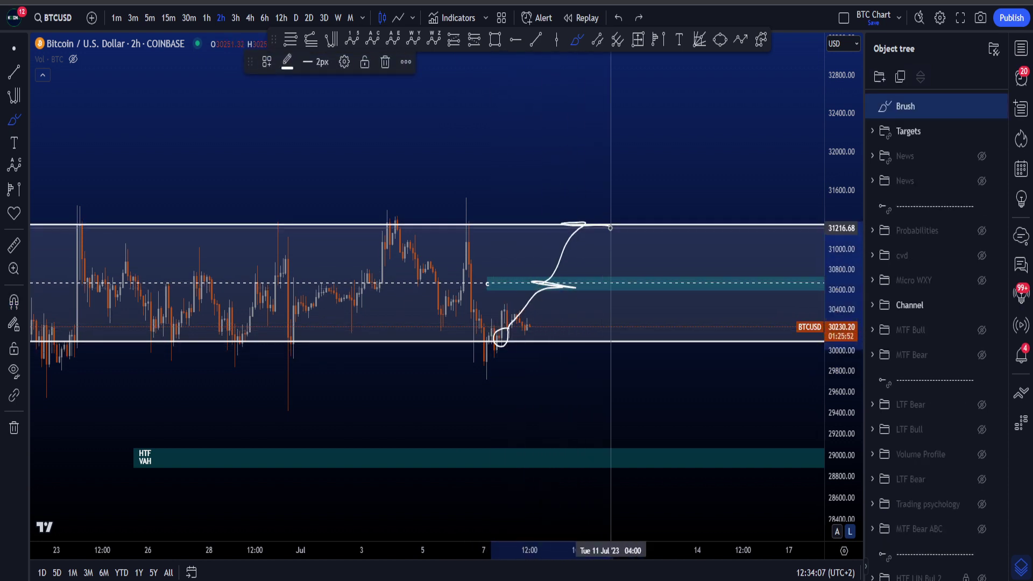
pyautogui.hotkey('ctrl', 'z')
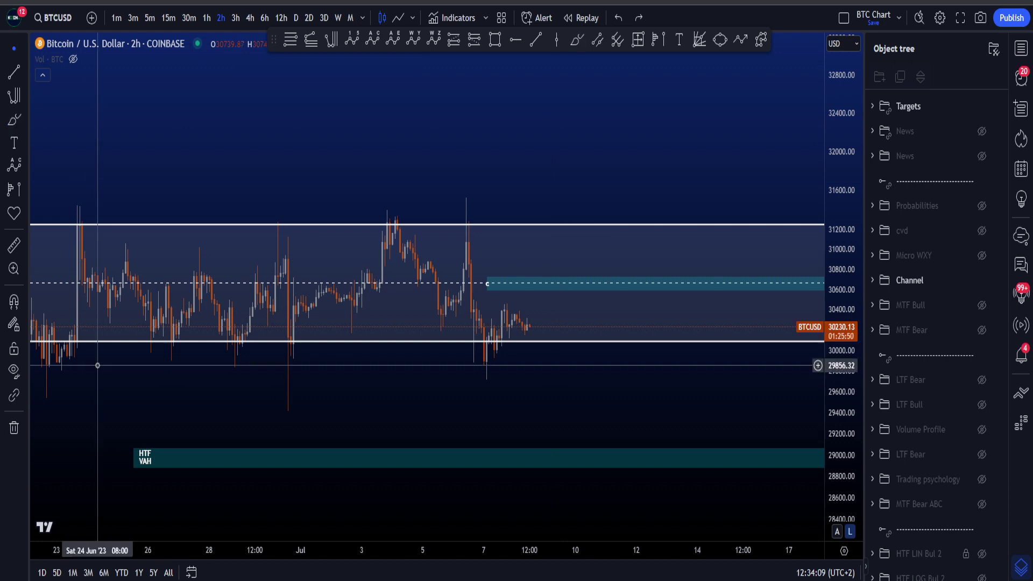
# Examine the target zones above and below the 2h channel and switch the chart to the 4h timeframe.
pyautogui.moveTo(566, 370); pyautogui.dragTo(526, 369)
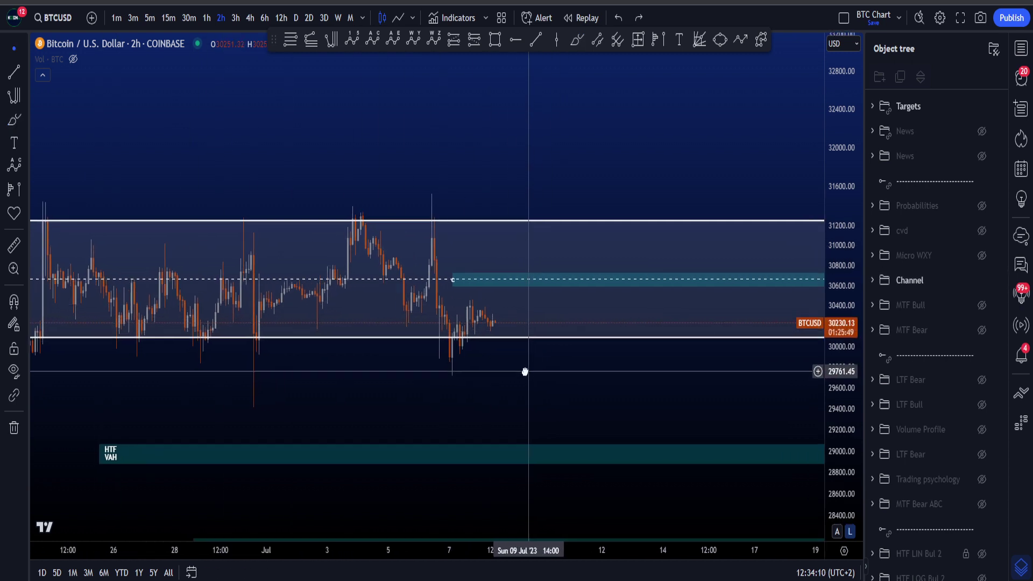
pyautogui.click(574, 42)
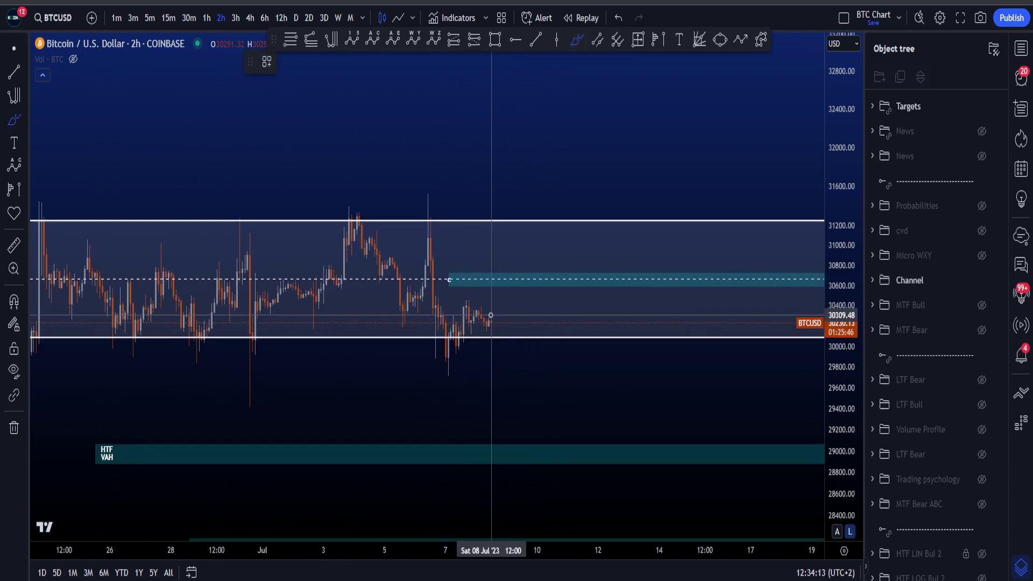
pyautogui.click(14, 49)
pyautogui.moveTo(639, 409); pyautogui.dragTo(593, 400)
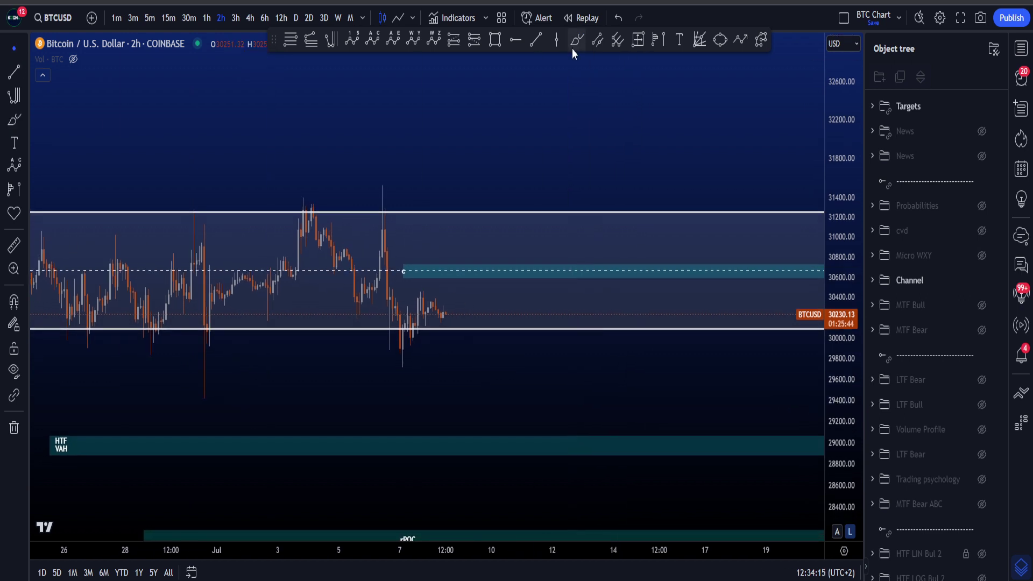
pyautogui.scroll(-2, 587, 280)
pyautogui.moveTo(838, 247); pyautogui.dragTo(839, 431)
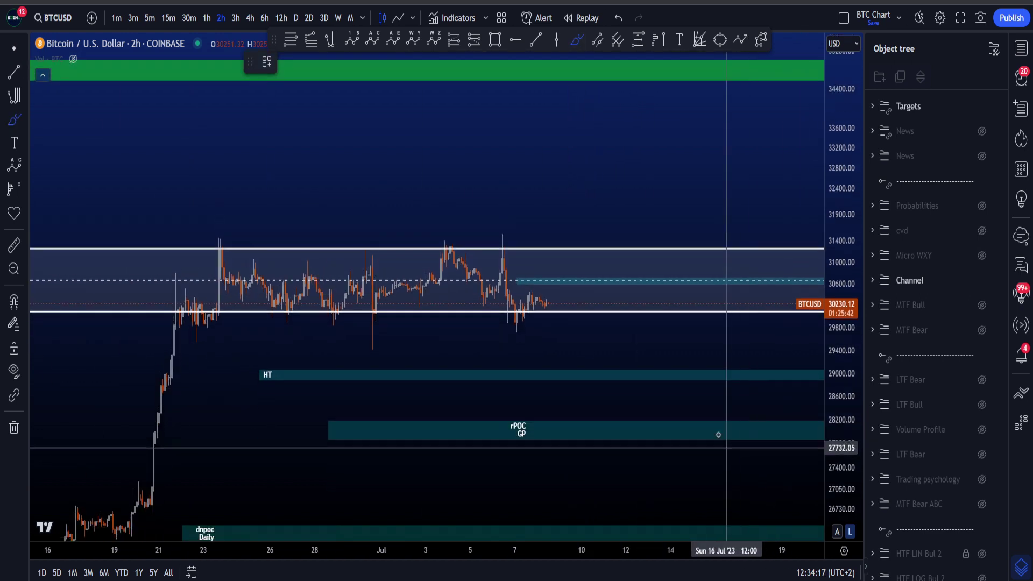
pyautogui.scroll(-4, 721, 435)
pyautogui.scroll(4, 718, 423)
pyautogui.click(13, 49)
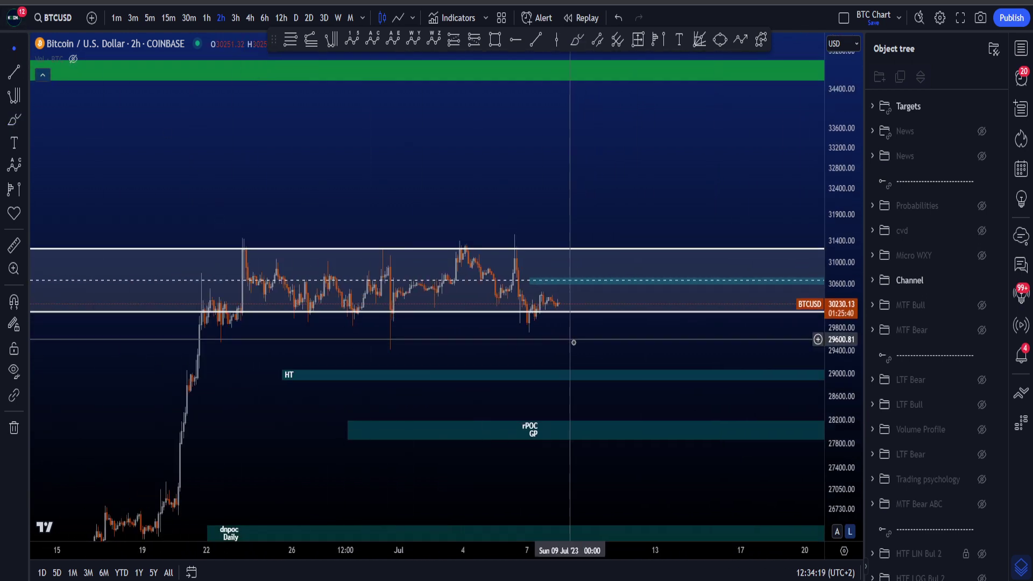
pyautogui.moveTo(572, 341); pyautogui.dragTo(606, 265)
pyautogui.click(250, 18)
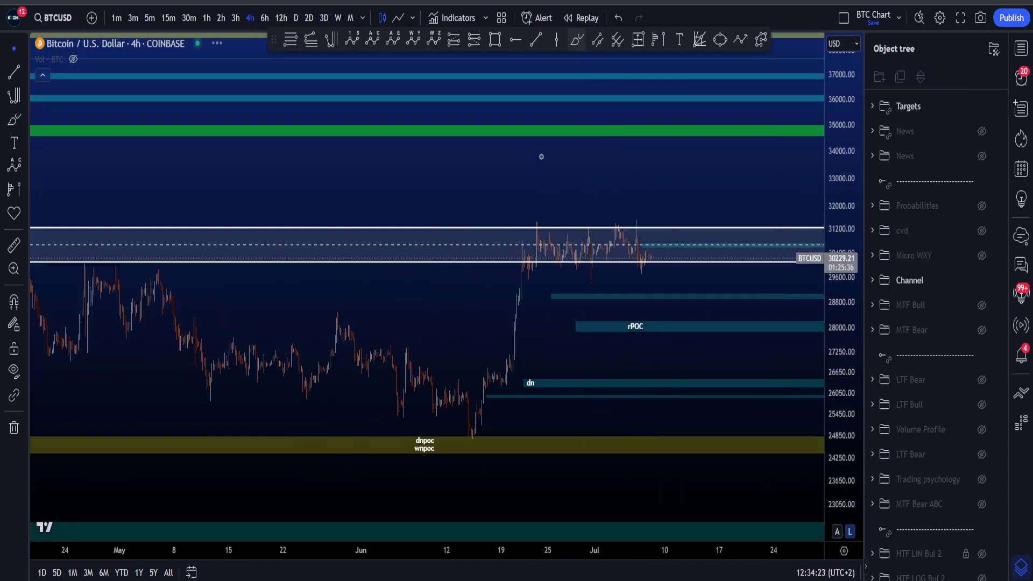
# Mark the mid-June low with the brush, draw a line along the recent highs at the channel top, and undo both strokes.
pyautogui.moveTo(480, 433)
pyautogui.mouseDown()
pyautogui.moveTo(468, 417)
pyautogui.moveTo(482, 431)
pyautogui.mouseUp()
pyautogui.hotkey('ctrl', 'z')
pyautogui.moveTo(538, 228); pyautogui.dragTo(665, 230)
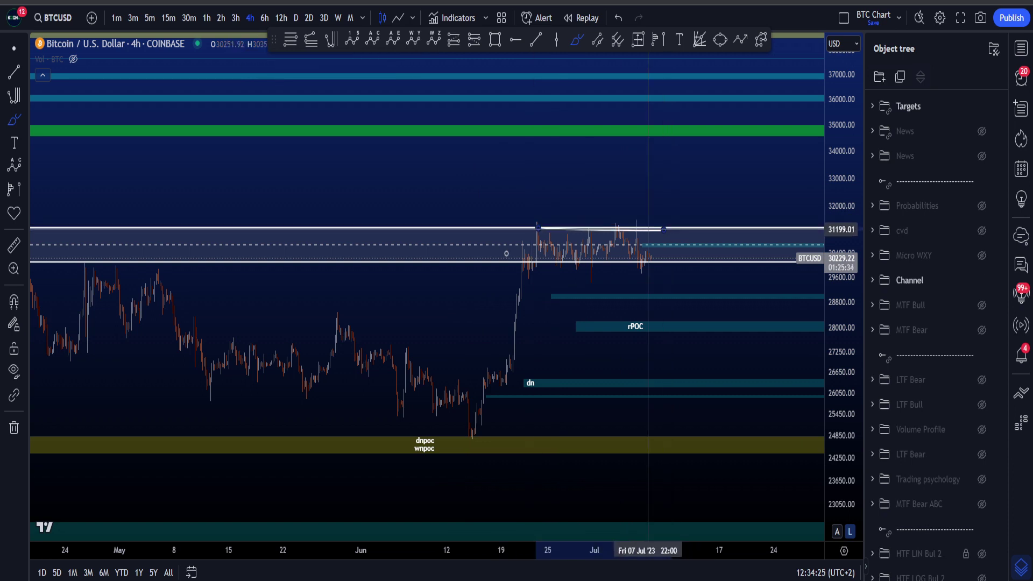
pyautogui.hotkey('ctrl', 'z')
pyautogui.hotkey('ctrl', 'z')
# Brush the downtrend from the mid-April high to the mid-June low on the 4h chart, and undo the strokes.
pyautogui.scroll(-4, 635, 340)
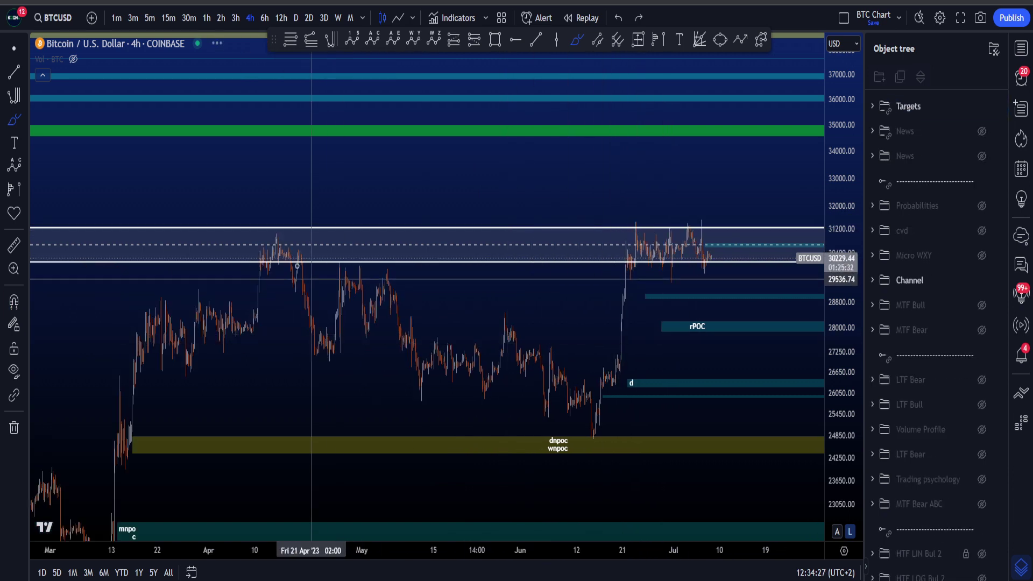
pyautogui.moveTo(262, 240); pyautogui.dragTo(595, 381)
pyautogui.moveTo(282, 291); pyautogui.dragTo(567, 433)
pyautogui.hotkey('ctrl', 'z')
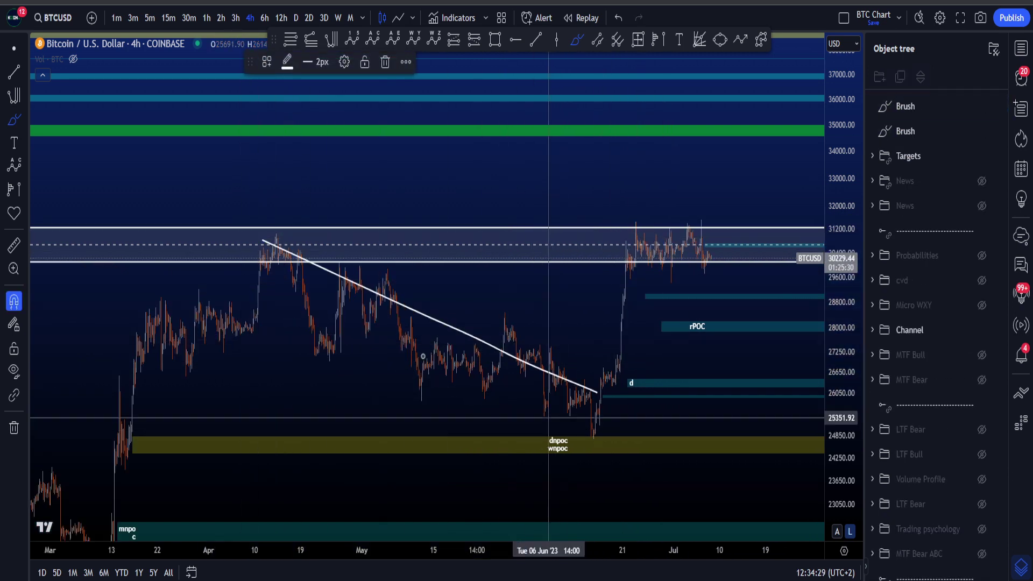
pyautogui.hotkey('ctrl', 'z')
# Brush upper and lower boundary lines around the mid-to-late May consolidation, and undo both.
pyautogui.moveTo(416, 344)
pyautogui.mouseDown()
pyautogui.moveTo(496, 343)
pyautogui.moveTo(405, 381)
pyautogui.mouseUp()
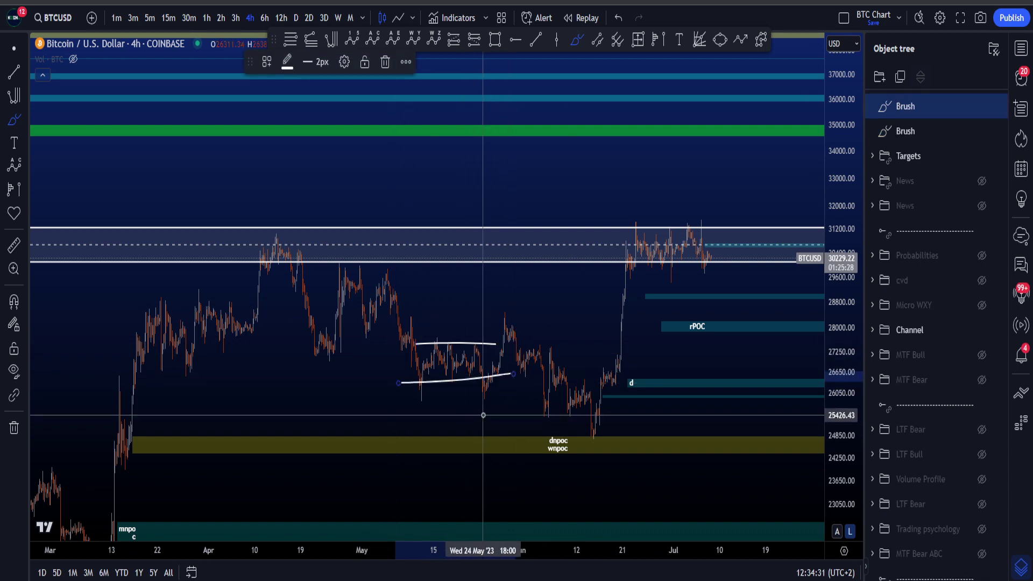
pyautogui.hotkey('ctrl', 'z')
pyautogui.hotkey('ctrl', 'z')
# Circle the cmpoc target zone at the channel midline with the brush, and undo the circle.
pyautogui.scroll(5, 773, 300)
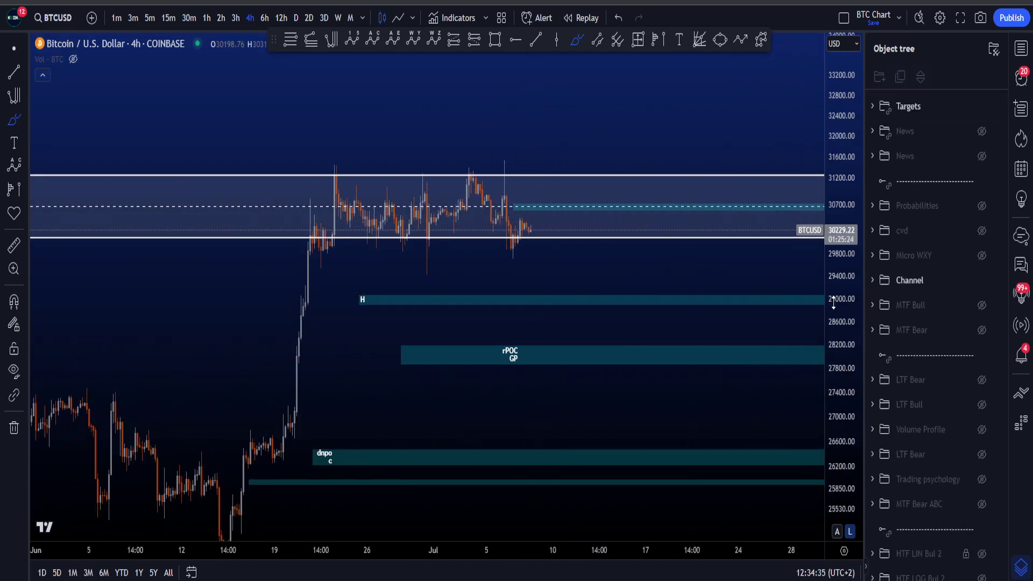
pyautogui.moveTo(833, 305); pyautogui.dragTo(833, 135)
pyautogui.moveTo(546, 155); pyautogui.dragTo(508, 168)
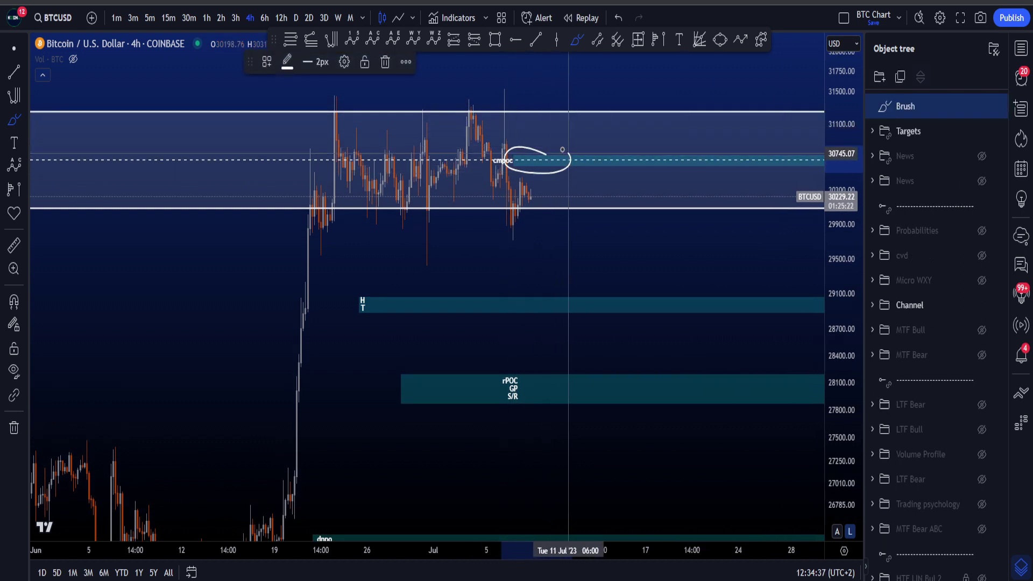
pyautogui.hotkey('ctrl', 'z')
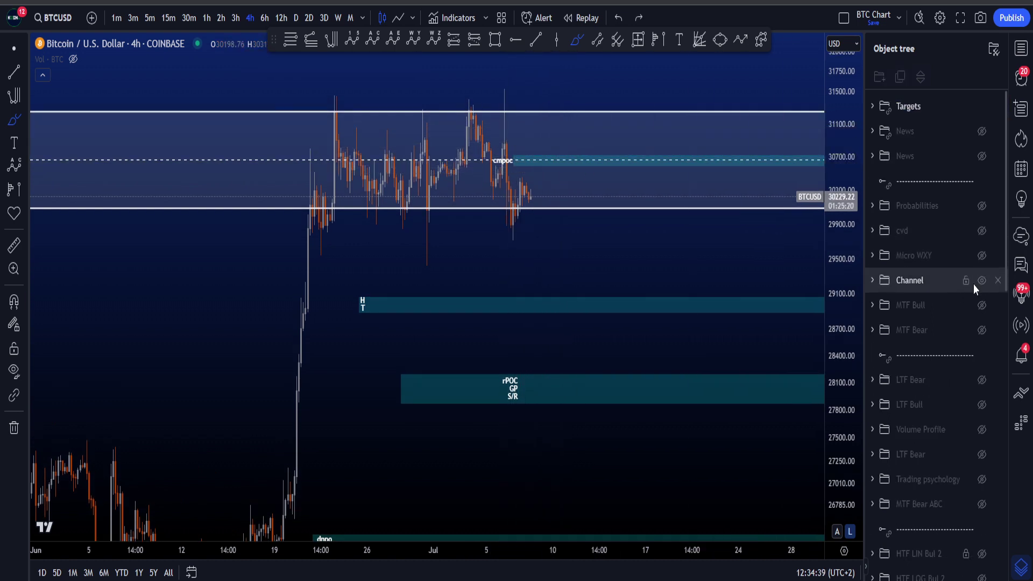
# Replace the visible Channel group with the Micro WXY group, and fit its drawings on the 15m timeframe.
pyautogui.click(982, 280)
pyautogui.click(981, 255)
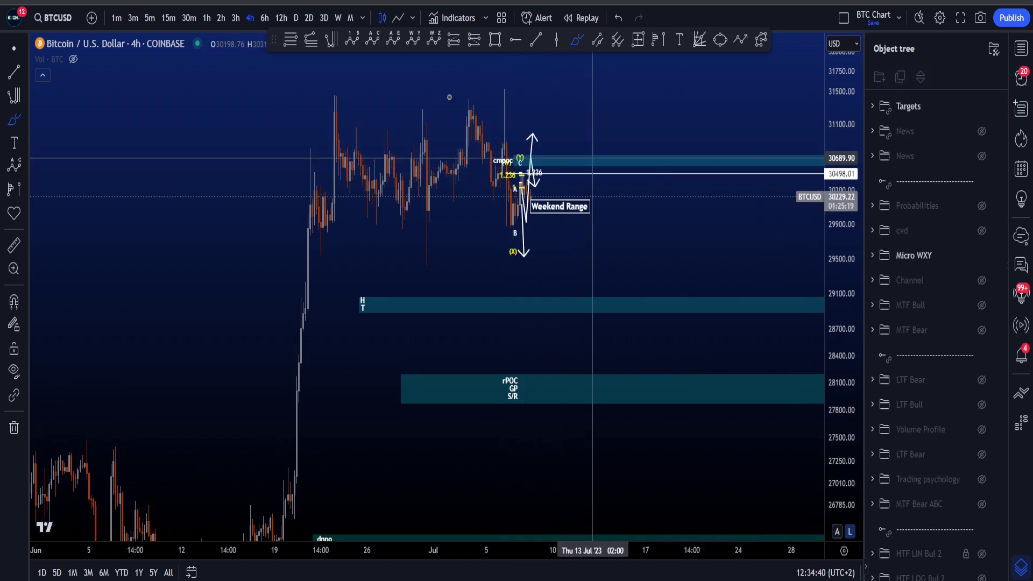
pyautogui.click(169, 17)
pyautogui.click(838, 532)
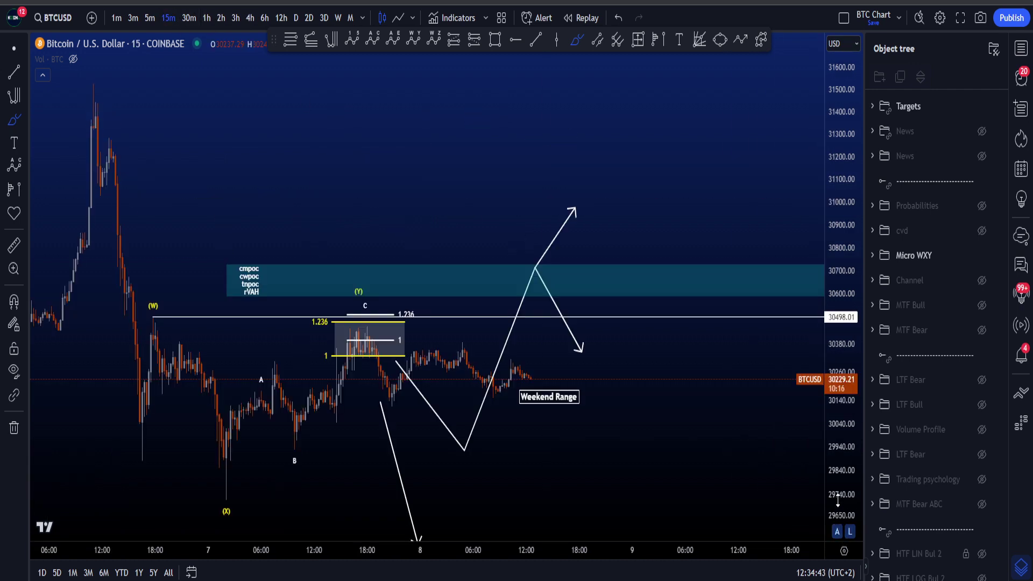
pyautogui.moveTo(837, 498); pyautogui.dragTo(837, 506)
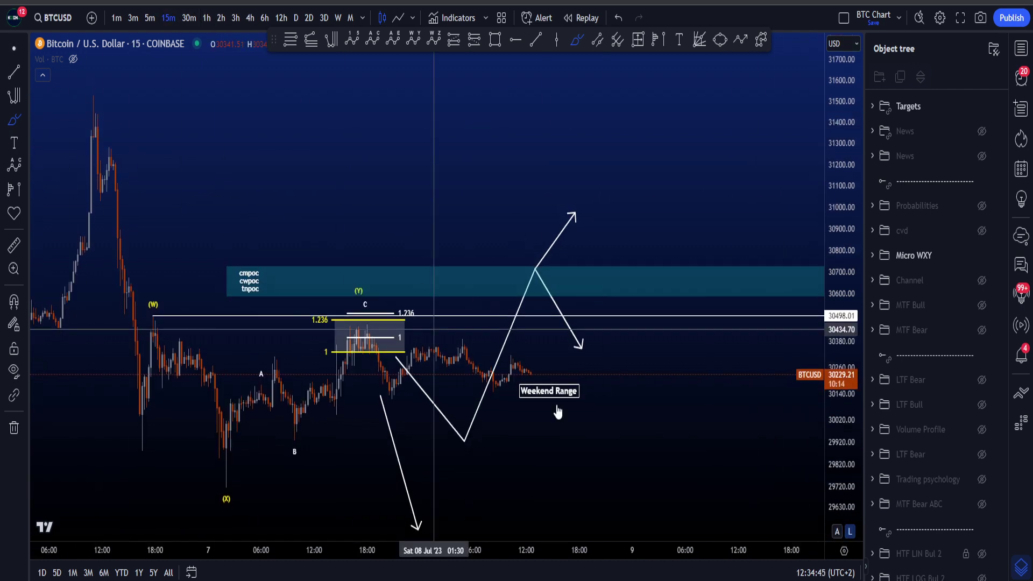
pyautogui.press('Escape')
pyautogui.moveTo(588, 425); pyautogui.dragTo(609, 374)
pyautogui.moveTo(837, 413); pyautogui.dragTo(837, 400)
pyautogui.moveTo(695, 430); pyautogui.dragTo(699, 409)
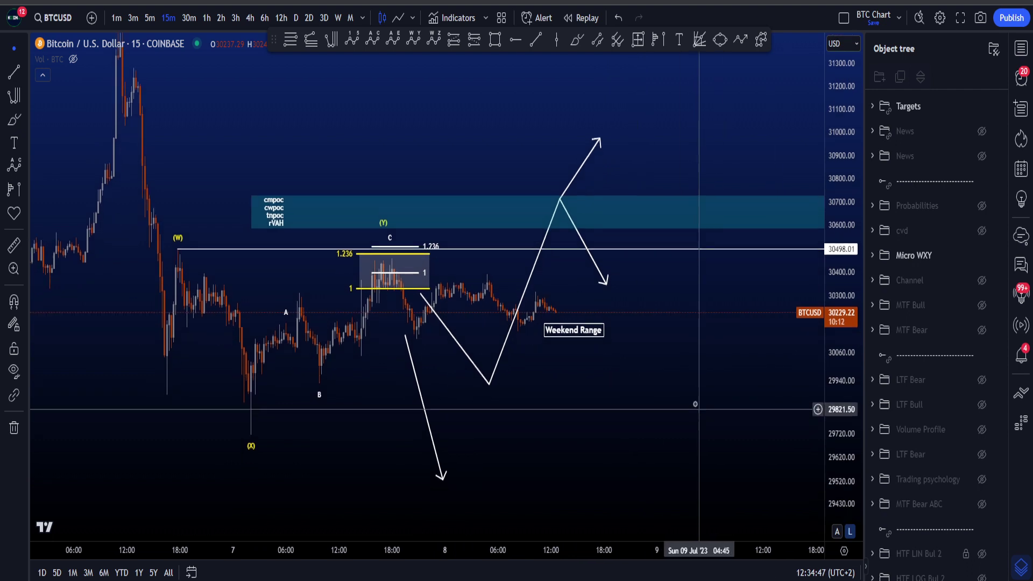
# Trace the projected drop and rebound from the Y target box into the cmpoc zone with the brush, and undo it.
pyautogui.click(573, 41)
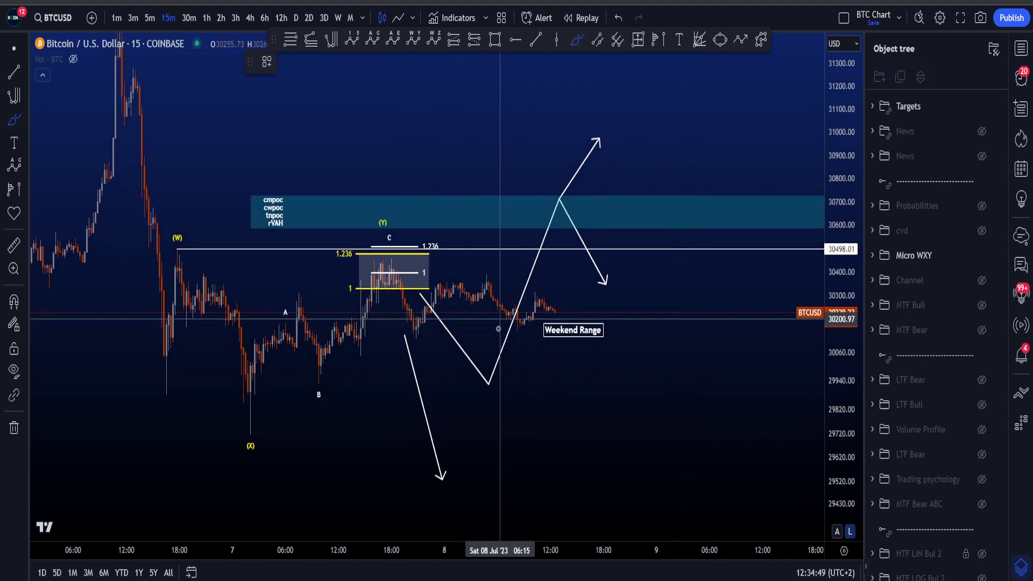
pyautogui.moveTo(421, 293)
pyautogui.mouseDown()
pyautogui.moveTo(470, 377)
pyautogui.moveTo(615, 273)
pyautogui.mouseUp()
pyautogui.hotkey('ctrl', 'z')
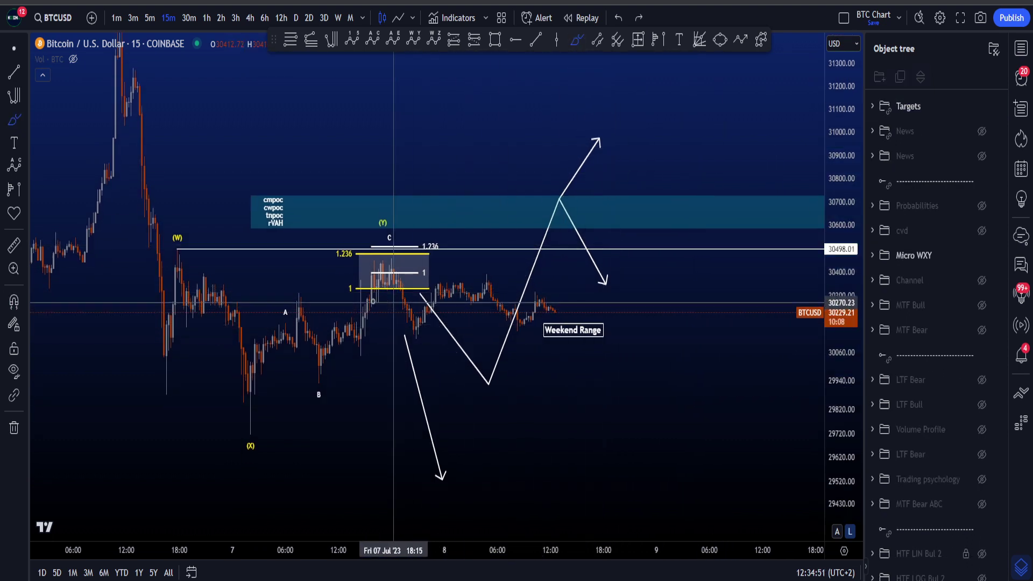
# Brush around the Y target box between the 1 and 1.236 levels, mark the high inside it, and remove the strokes.
pyautogui.moveTo(339, 297)
pyautogui.mouseDown()
pyautogui.moveTo(442, 310)
pyautogui.moveTo(346, 243)
pyautogui.moveTo(369, 300)
pyautogui.moveTo(432, 303)
pyautogui.mouseUp()
pyautogui.press('Delete')
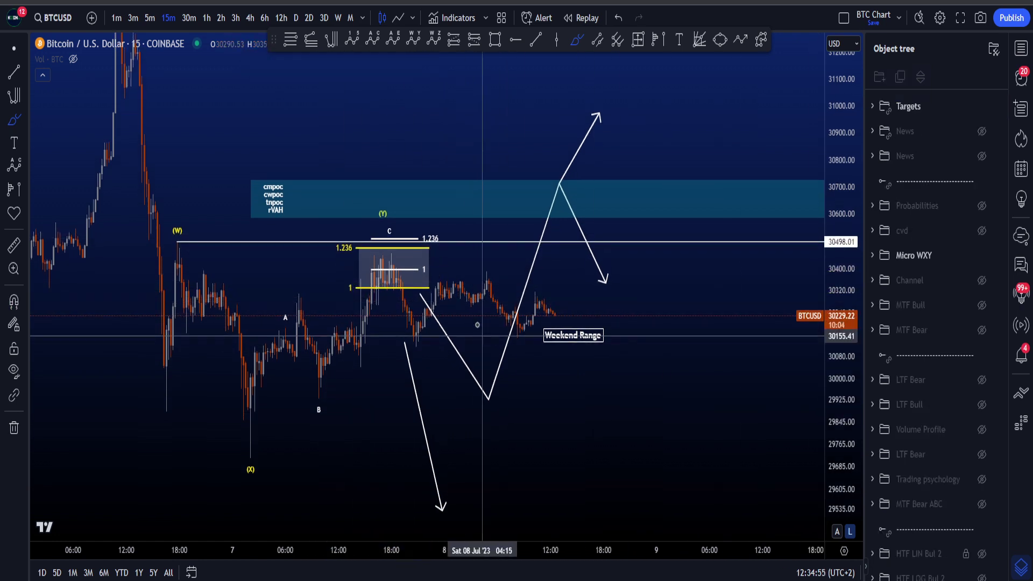
pyautogui.moveTo(383, 254); pyautogui.dragTo(392, 264)
pyautogui.hotkey('ctrl', 'z')
pyautogui.moveTo(334, 296); pyautogui.dragTo(392, 231)
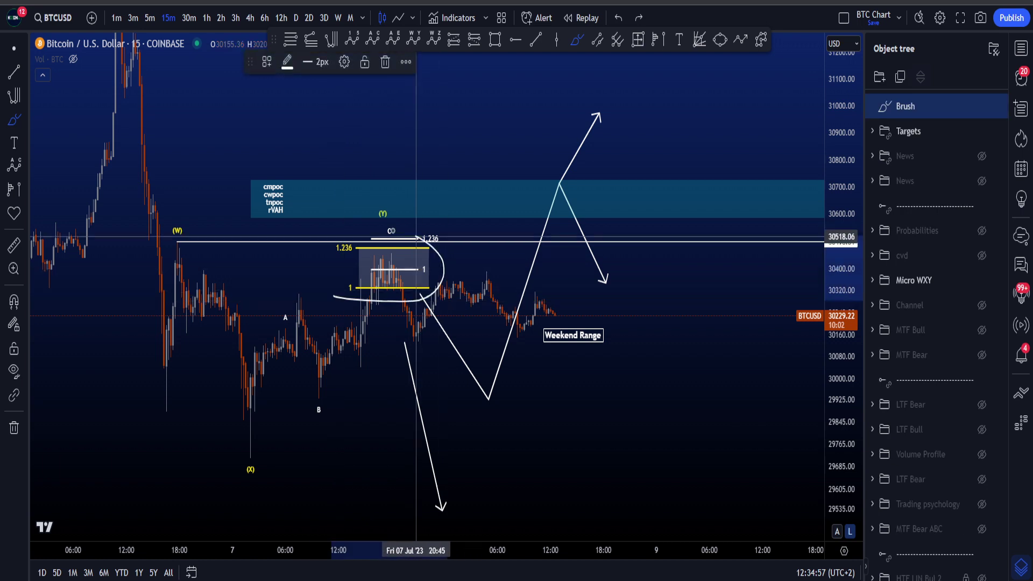
pyautogui.hotkey('ctrl', 'z')
# Brush the W-X-Y swings and the A-B-C rise from X into the target box, undoing all strokes.
pyautogui.moveTo(145, 346)
pyautogui.mouseDown()
pyautogui.moveTo(178, 250)
pyautogui.moveTo(346, 340)
pyautogui.moveTo(396, 238)
pyautogui.mouseUp()
pyautogui.moveTo(383, 204); pyautogui.dragTo(394, 260)
pyautogui.hotkey('ctrl', 'z')
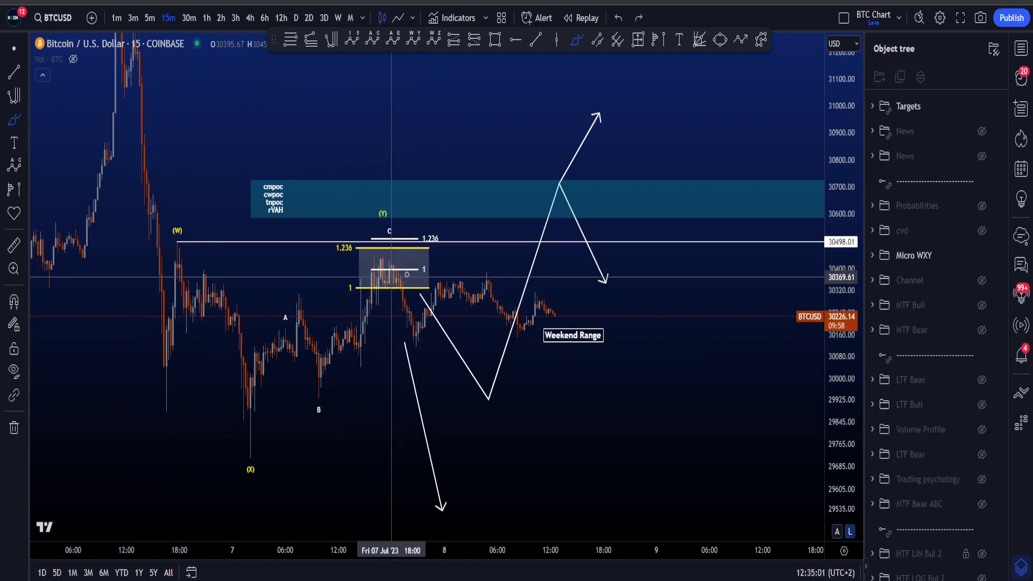
pyautogui.hotkey('ctrl', 'y')
pyautogui.hotkey('ctrl', 'z')
pyautogui.moveTo(244, 435)
pyautogui.mouseDown()
pyautogui.moveTo(268, 350)
pyautogui.moveTo(325, 407)
pyautogui.mouseUp()
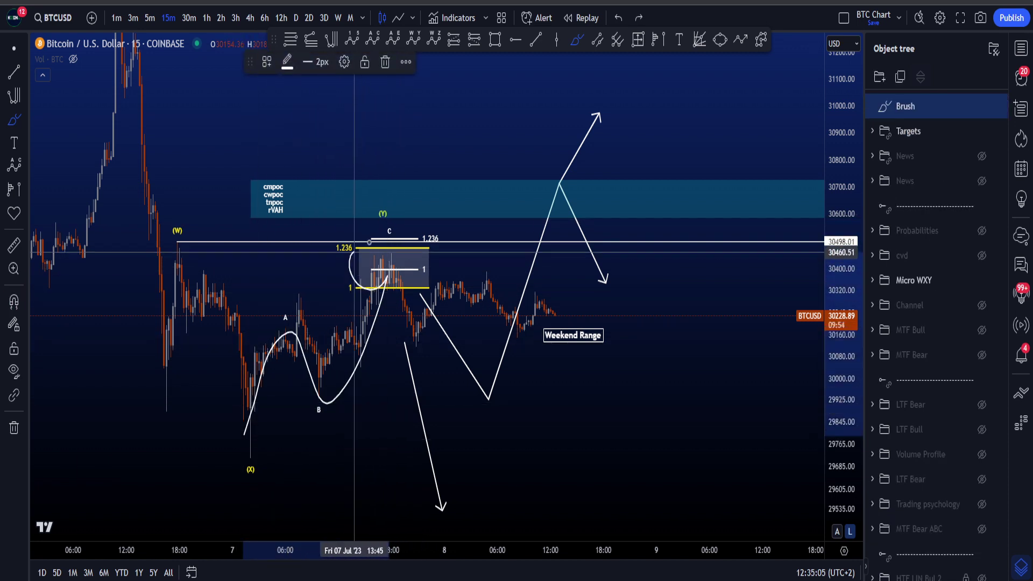
pyautogui.hotkey('ctrl', 'z')
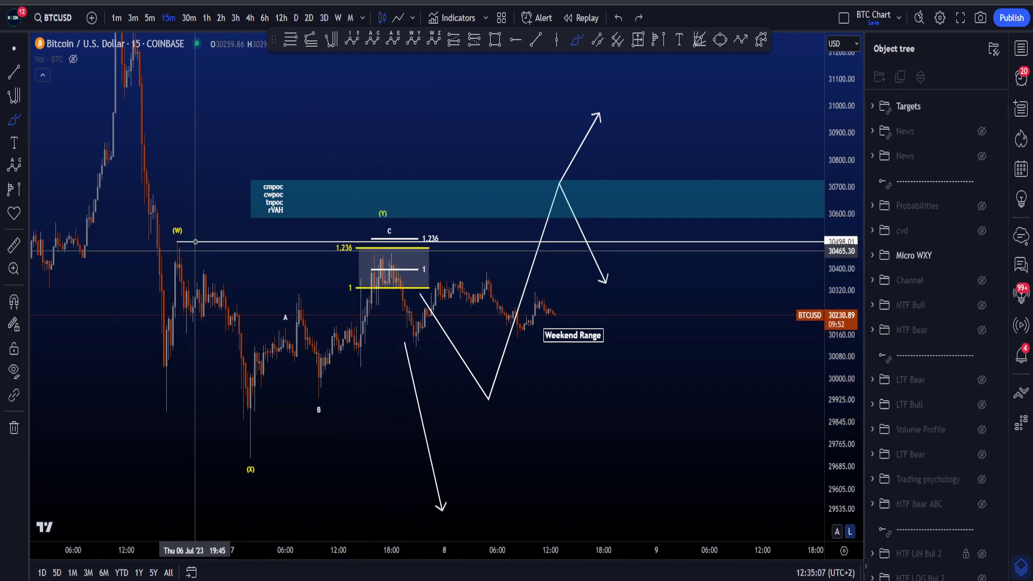
# Mark the W high with the brush, trace the decline from the target box to the 8 July range low, and undo both.
pyautogui.moveTo(195, 248); pyautogui.dragTo(190, 260)
pyautogui.hotkey('ctrl', 'z')
pyautogui.moveTo(389, 265)
pyautogui.mouseDown()
pyautogui.moveTo(410, 337)
pyautogui.moveTo(522, 330)
pyautogui.mouseUp()
pyautogui.hotkey('ctrl', 'z')
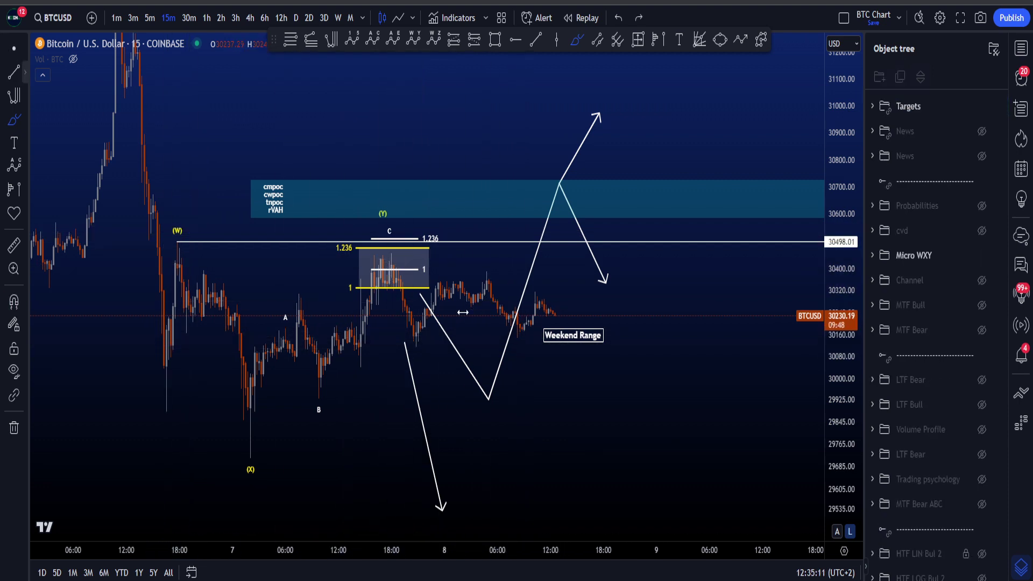
# Brush an oscillating range path from the Y target box across the Weekend Range area, and undo it.
pyautogui.press('Escape')
pyautogui.moveTo(635, 394); pyautogui.dragTo(579, 404)
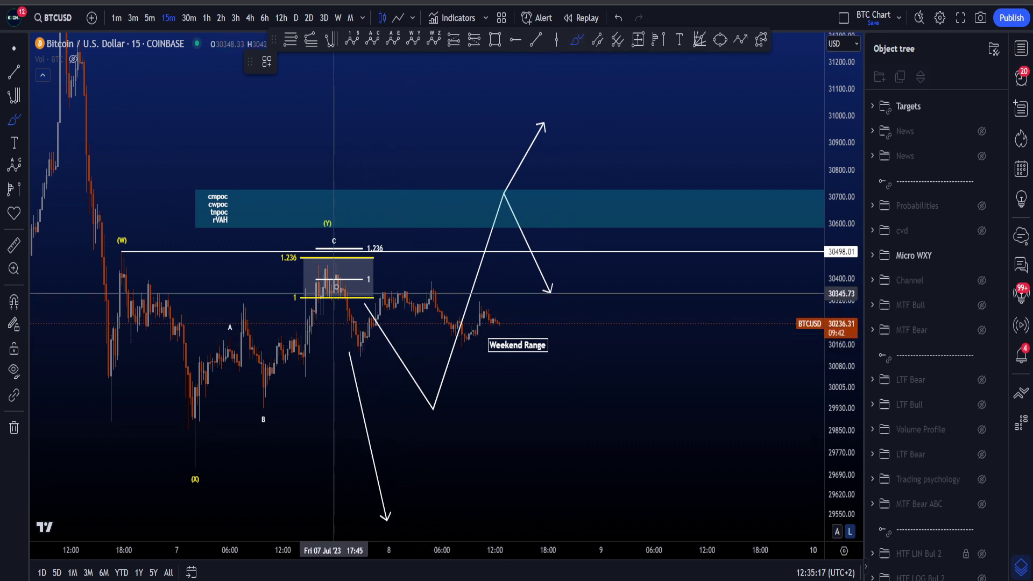
pyautogui.moveTo(342, 275)
pyautogui.mouseDown()
pyautogui.moveTo(365, 356)
pyautogui.moveTo(439, 301)
pyautogui.moveTo(518, 280)
pyautogui.mouseUp()
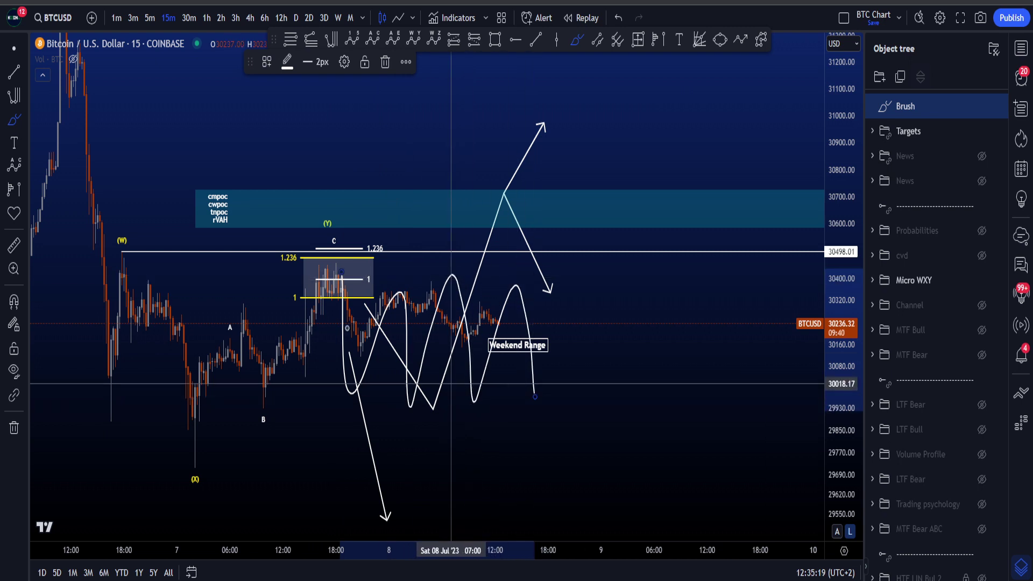
pyautogui.hotkey('ctrl', 'z')
# Trace a path from the Y target box into the cmpoc zone, mark the zone, undo both strokes, and briefly select the zone's box.
pyautogui.moveTo(328, 263)
pyautogui.mouseDown()
pyautogui.moveTo(454, 307)
pyautogui.moveTo(497, 364)
pyautogui.moveTo(523, 268)
pyautogui.moveTo(567, 215)
pyautogui.mouseUp()
pyautogui.hotkey('ctrl', 'z')
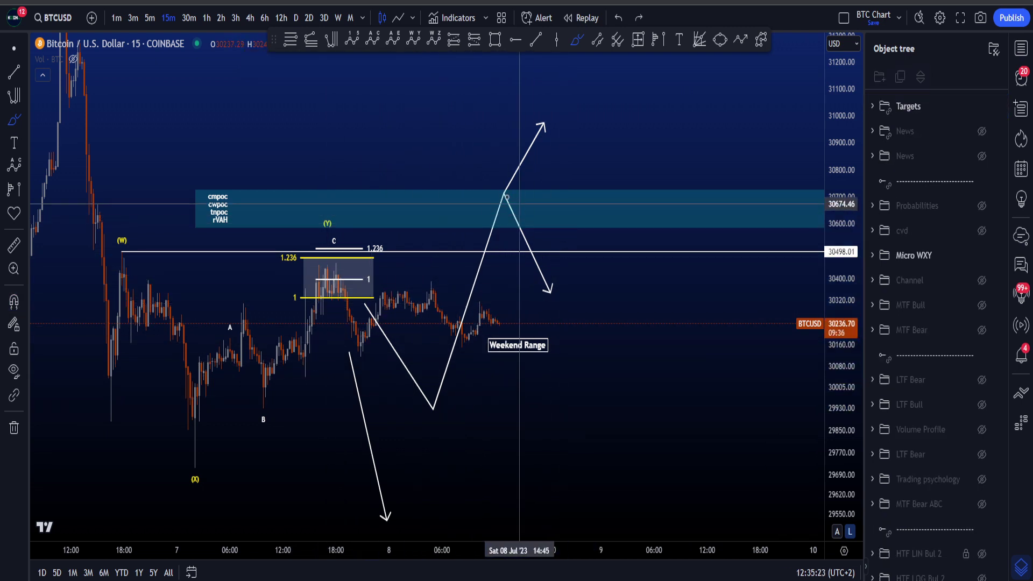
pyautogui.moveTo(507, 198)
pyautogui.mouseDown()
pyautogui.moveTo(398, 242)
pyautogui.moveTo(533, 204)
pyautogui.mouseUp()
pyautogui.hotkey('ctrl', 'z')
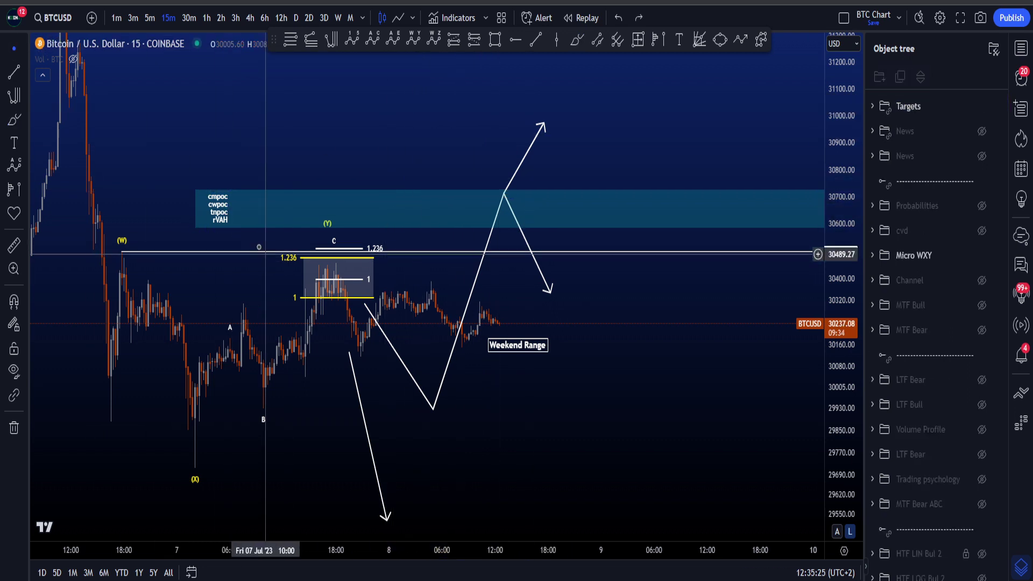
pyautogui.click(233, 229)
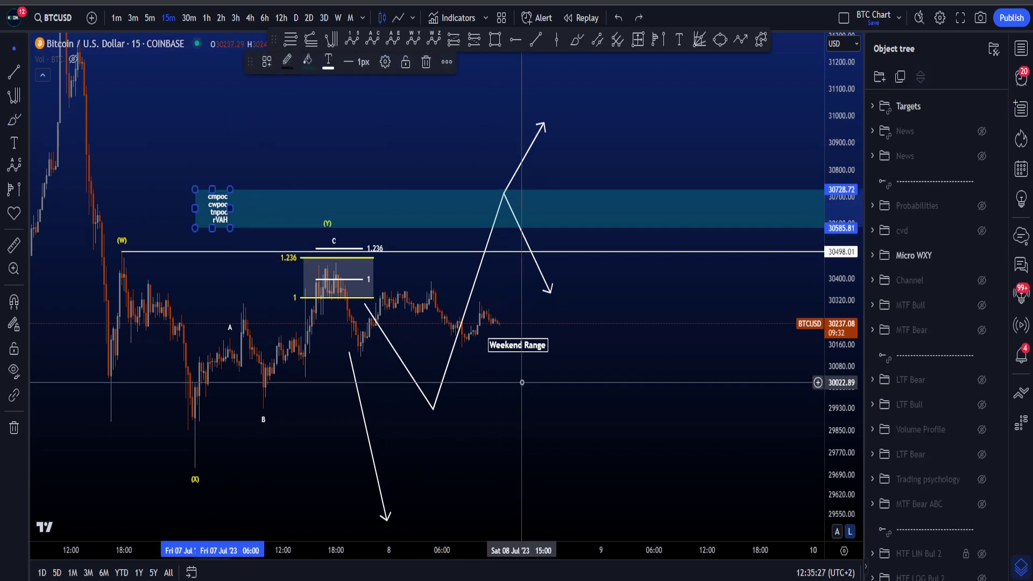
pyautogui.click(551, 395)
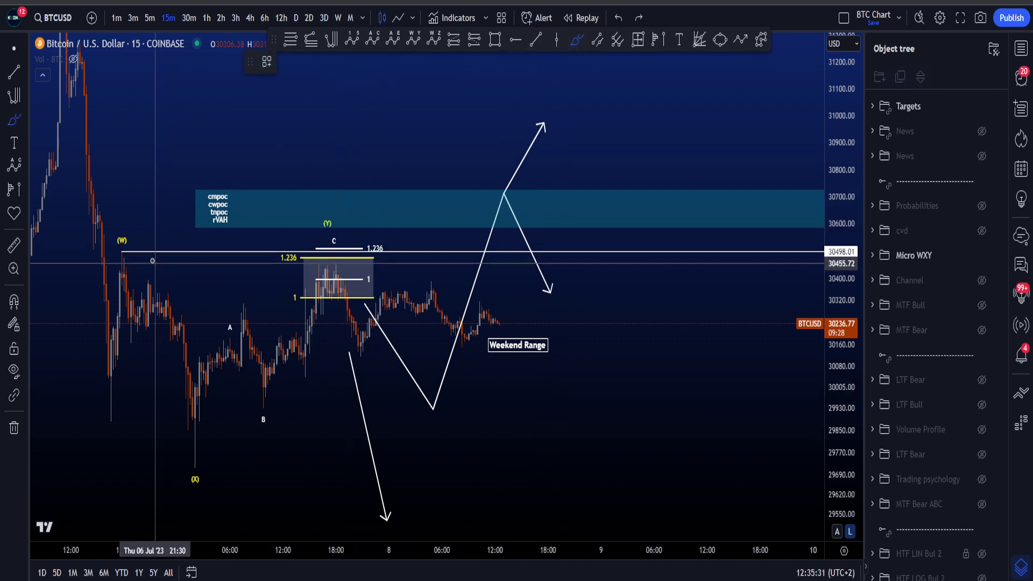
# Brush from the W high to the Y target box, mark the far end of the 30498.01 line, and undo both strokes.
pyautogui.moveTo(150, 250)
pyautogui.mouseDown()
pyautogui.moveTo(125, 272)
pyautogui.moveTo(342, 271)
pyautogui.mouseUp()
pyautogui.hotkey('ctrl', 'z')
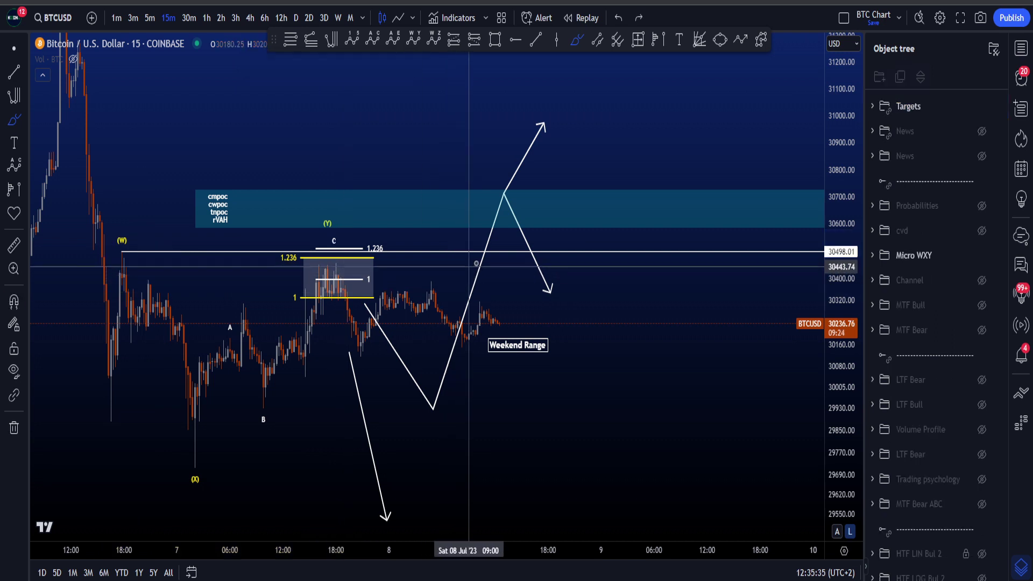
pyautogui.moveTo(806, 236); pyautogui.dragTo(804, 285)
pyautogui.hotkey('ctrl', 'z')
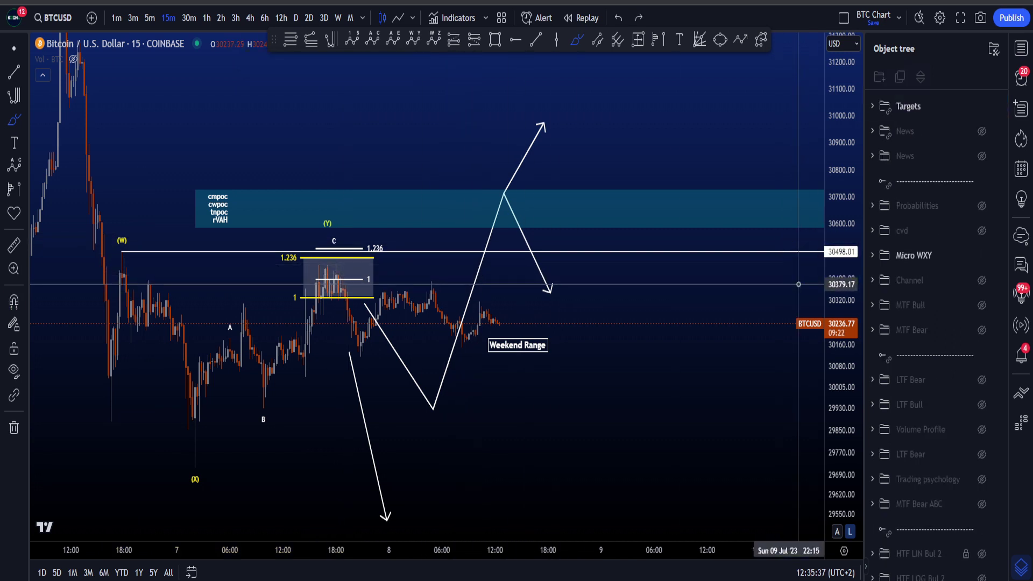
# Sketch a rise from the current price, a drop below the Weekend Range label and a decline from the target box, undoing each.
pyautogui.moveTo(494, 320)
pyautogui.mouseDown()
pyautogui.moveTo(529, 309)
pyautogui.moveTo(559, 263)
pyautogui.mouseUp()
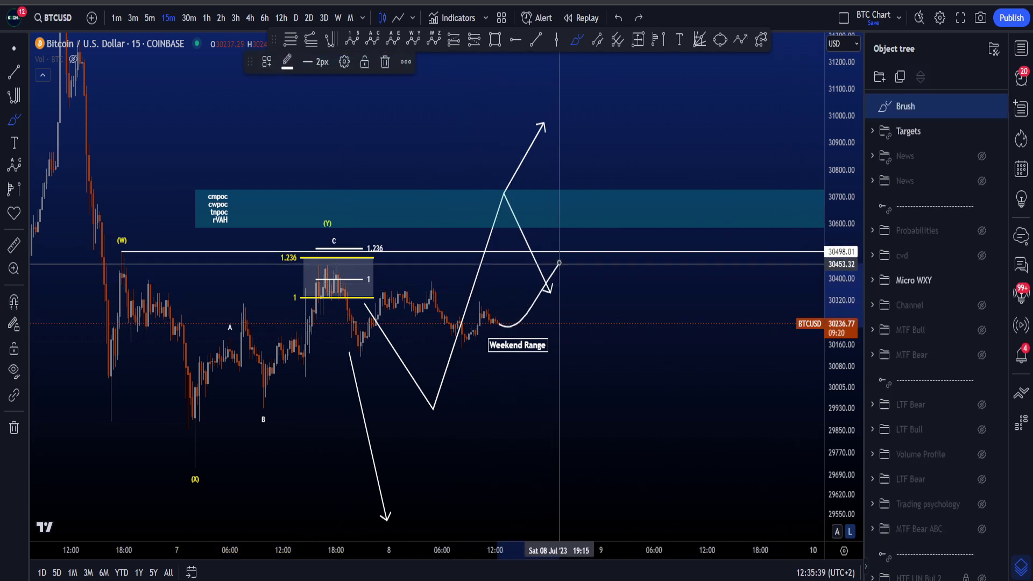
pyautogui.hotkey('ctrl', 'z')
pyautogui.moveTo(504, 316)
pyautogui.mouseDown()
pyautogui.moveTo(485, 364)
pyautogui.moveTo(513, 393)
pyautogui.mouseUp()
pyautogui.hotkey('ctrl', 'z')
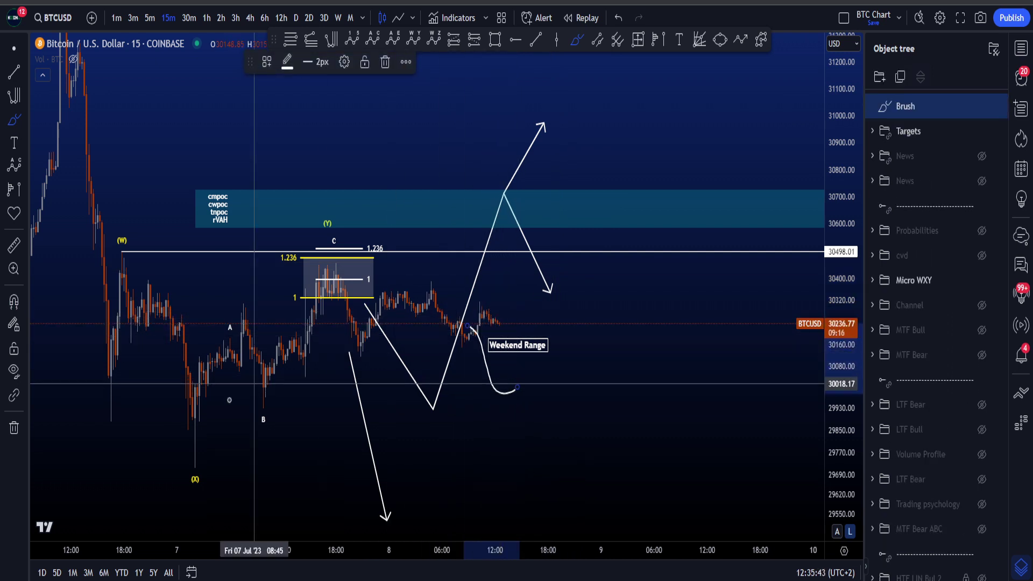
pyautogui.hotkey('ctrl', 'z')
pyautogui.moveTo(338, 268)
pyautogui.mouseDown()
pyautogui.moveTo(374, 339)
pyautogui.moveTo(487, 340)
pyautogui.moveTo(509, 390)
pyautogui.mouseUp()
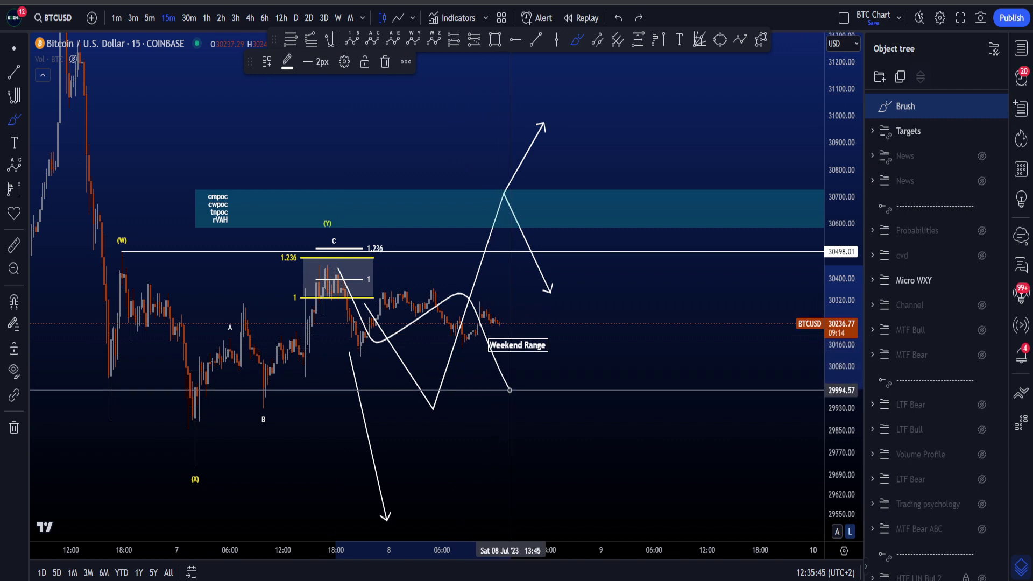
pyautogui.hotkey('ctrl', 'z')
# Trace a rebound from the Weekend Range label into a circled cmpoc zone, brush the breakout above it, and remove the strokes.
pyautogui.moveTo(530, 343)
pyautogui.mouseDown()
pyautogui.moveTo(581, 353)
pyautogui.moveTo(608, 258)
pyautogui.mouseUp()
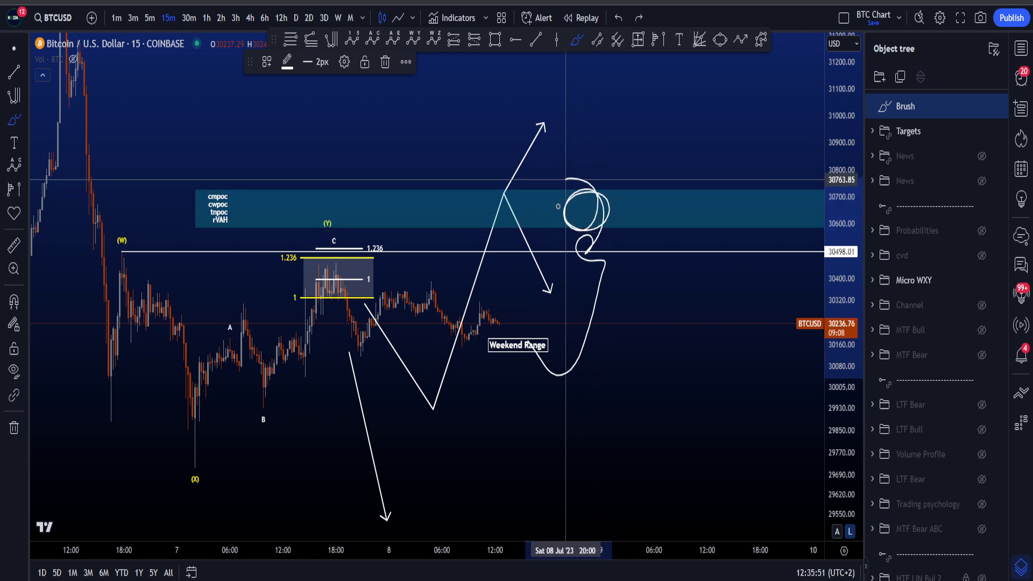
pyautogui.moveTo(558, 206)
pyautogui.mouseDown()
pyautogui.moveTo(587, 180)
pyautogui.moveTo(567, 184)
pyautogui.moveTo(648, 127)
pyautogui.mouseUp()
pyautogui.hotkey('ctrl', 'z')
pyautogui.moveTo(585, 156); pyautogui.dragTo(668, 171)
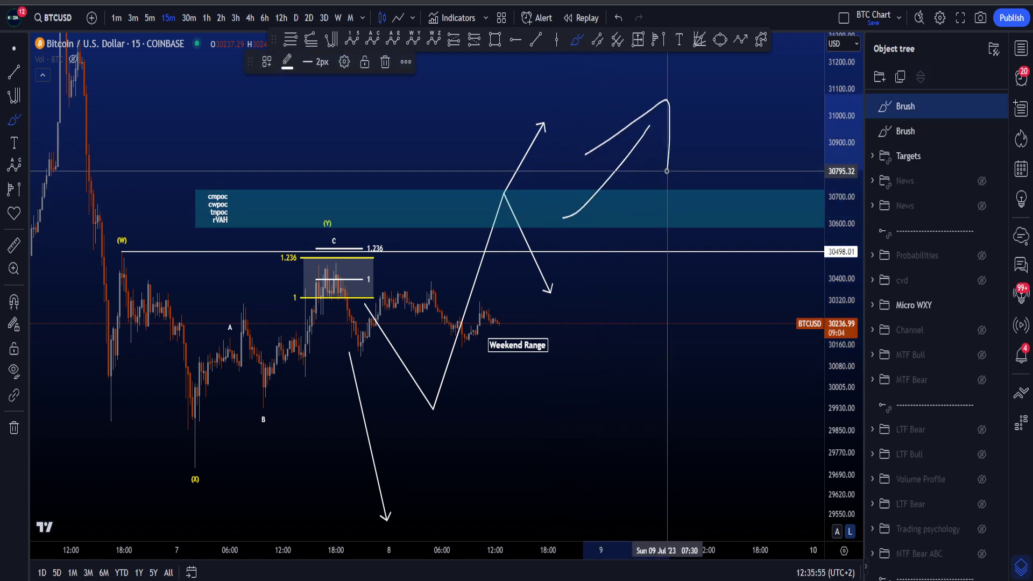
pyautogui.hotkey('ctrl', 'z')
pyautogui.hotkey('ctrl', 'z')
# Brush the rejection scenario from the cmpoc zone down below the Weekend Range, and undo the strokes.
pyautogui.moveTo(556, 242); pyautogui.dragTo(633, 284)
pyautogui.moveTo(613, 223); pyautogui.dragTo(650, 385)
pyautogui.moveTo(663, 308); pyautogui.dragTo(632, 392)
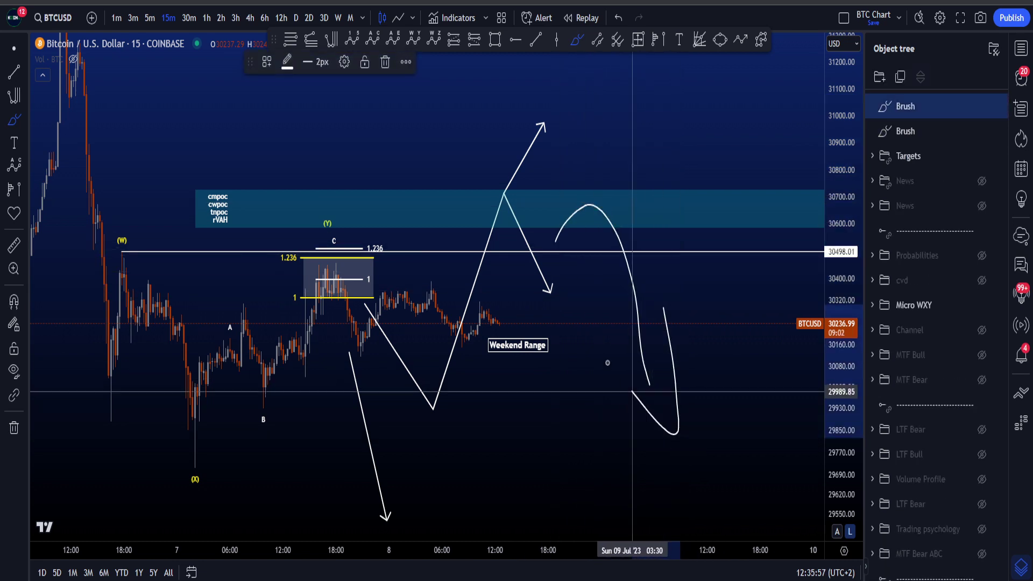
pyautogui.hotkey('ctrl', 'z')
pyautogui.hotkey('ctrl', 'z')
# Circle the lower support zone around 29000 with the brush, and undo it.
pyautogui.moveTo(834, 338); pyautogui.dragTo(833, 525)
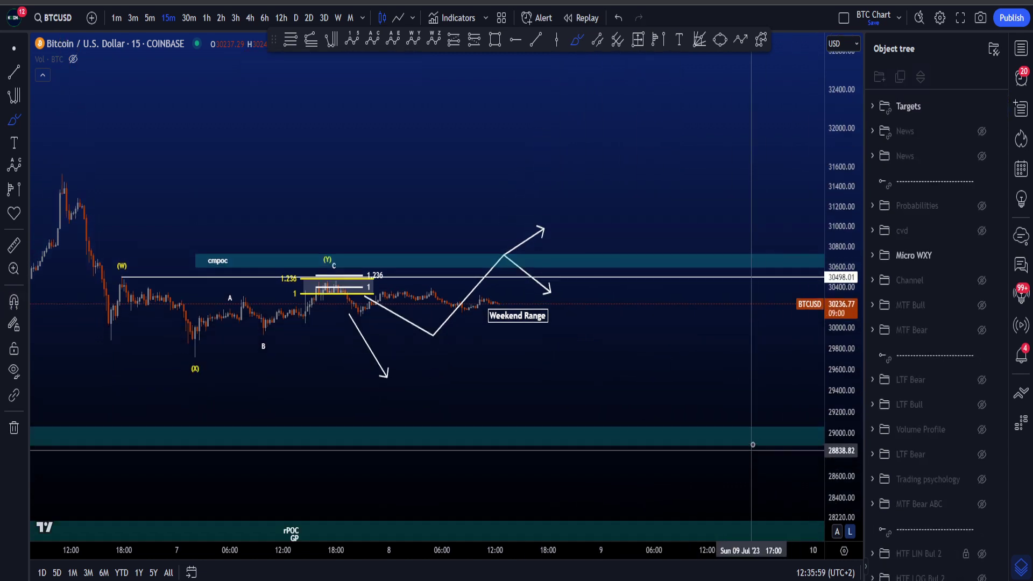
pyautogui.moveTo(750, 423)
pyautogui.mouseDown()
pyautogui.moveTo(707, 442)
pyautogui.moveTo(736, 423)
pyautogui.mouseUp()
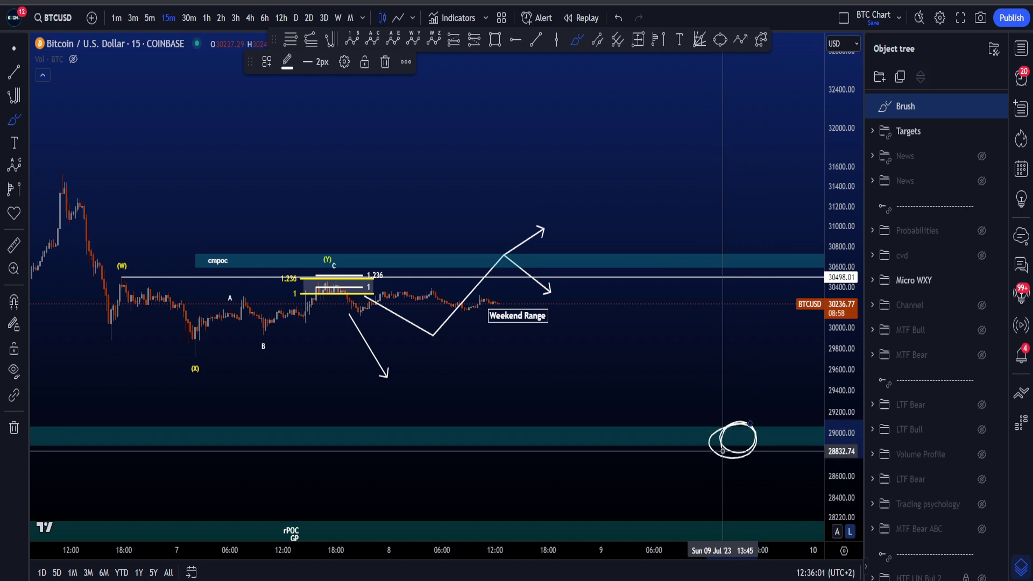
pyautogui.hotkey('ctrl', 'z')
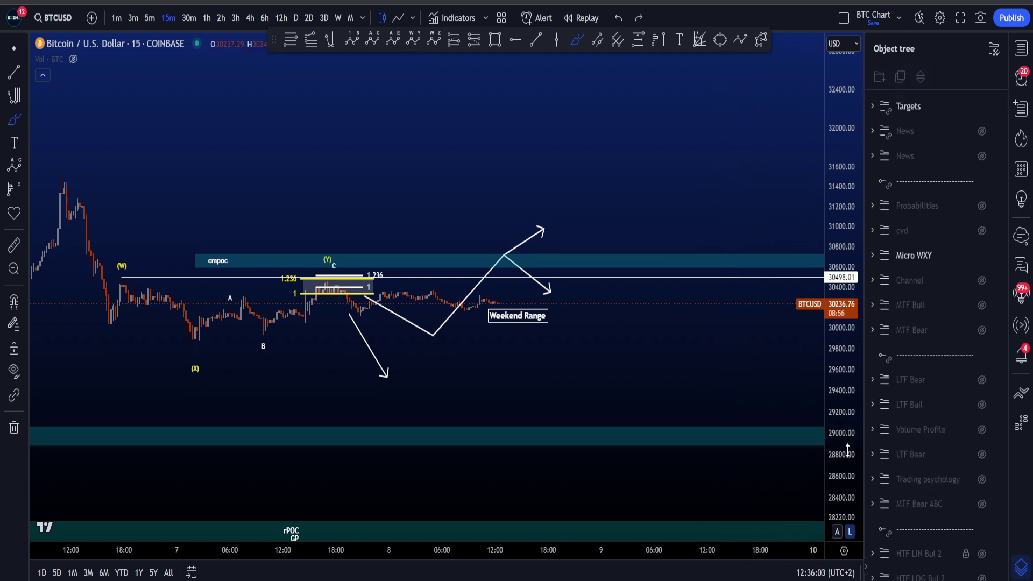
# Brush two paths from the high in the Y target box toward the current weekend price action, undoing each.
pyautogui.moveTo(848, 451); pyautogui.dragTo(848, 495)
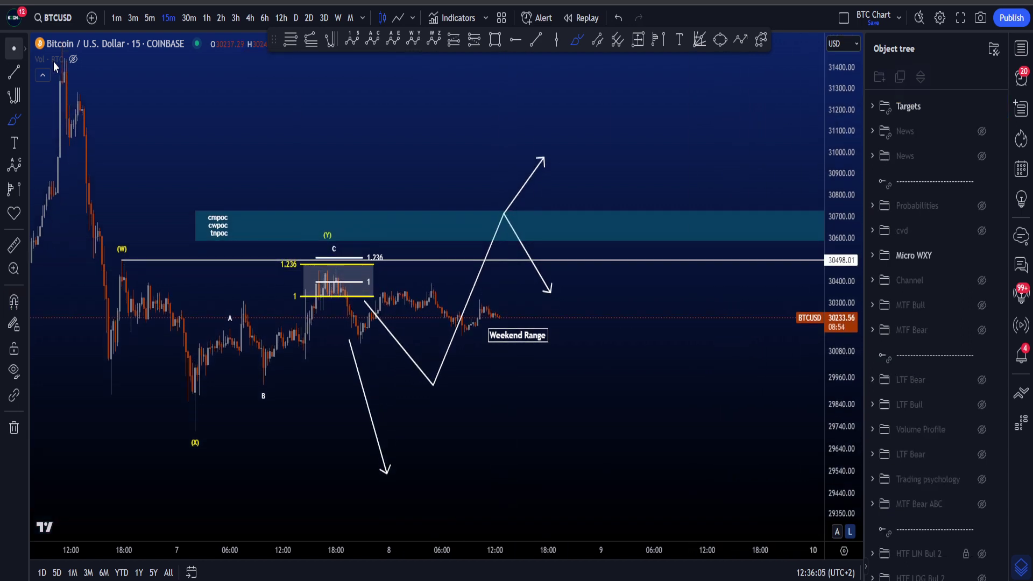
pyautogui.moveTo(838, 339); pyautogui.dragTo(837, 407)
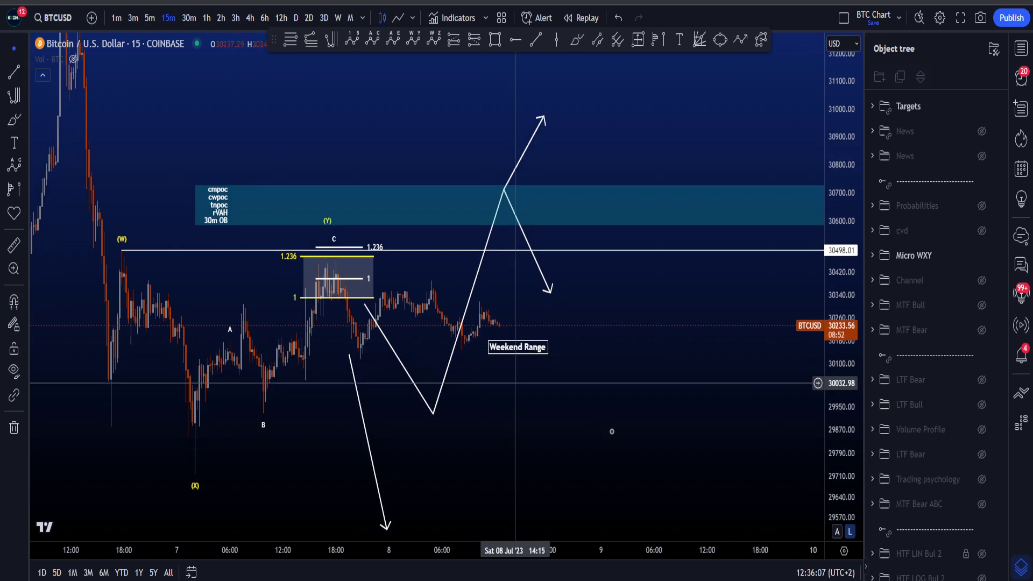
pyautogui.moveTo(634, 433); pyautogui.dragTo(692, 408)
pyautogui.scroll(3, 620, 394)
pyautogui.click(576, 39)
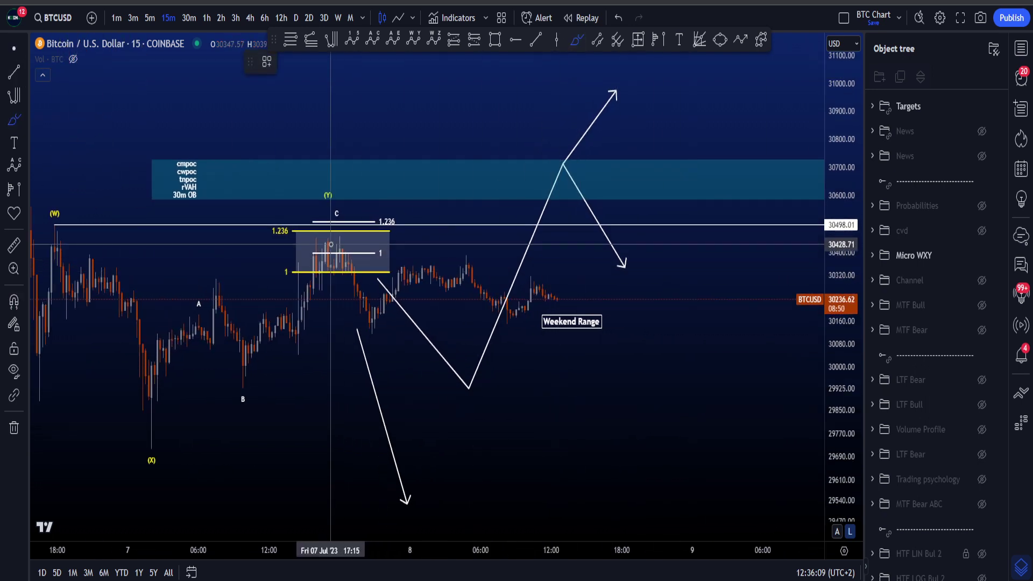
pyautogui.moveTo(331, 244)
pyautogui.mouseDown()
pyautogui.moveTo(506, 263)
pyautogui.moveTo(572, 360)
pyautogui.mouseUp()
pyautogui.hotkey('ctrl', 'z')
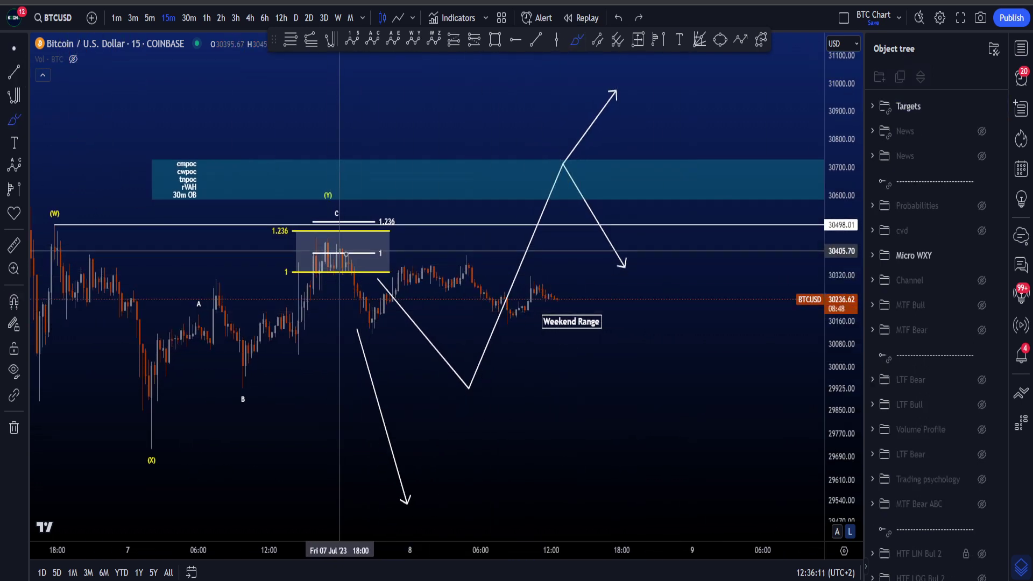
pyautogui.moveTo(344, 264)
pyautogui.mouseDown()
pyautogui.moveTo(426, 285)
pyautogui.moveTo(573, 295)
pyautogui.mouseUp()
pyautogui.hotkey('ctrl', 'z')
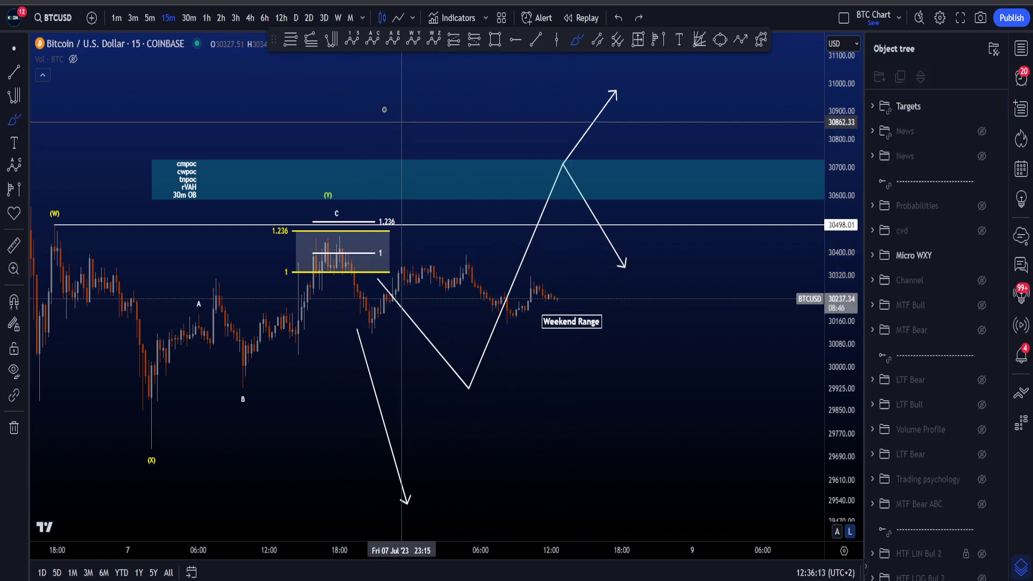
# Hide the Micro WXY drawings and show the cvd group on the chart.
pyautogui.moveTo(847, 320); pyautogui.dragTo(909, 267)
pyautogui.click(982, 256)
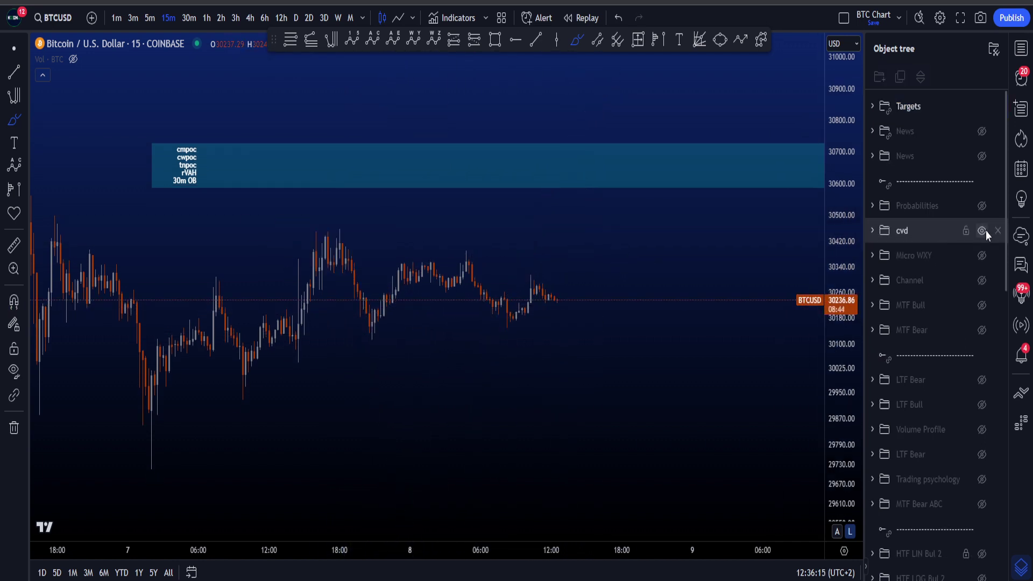
pyautogui.moveTo(853, 399); pyautogui.dragTo(834, 232)
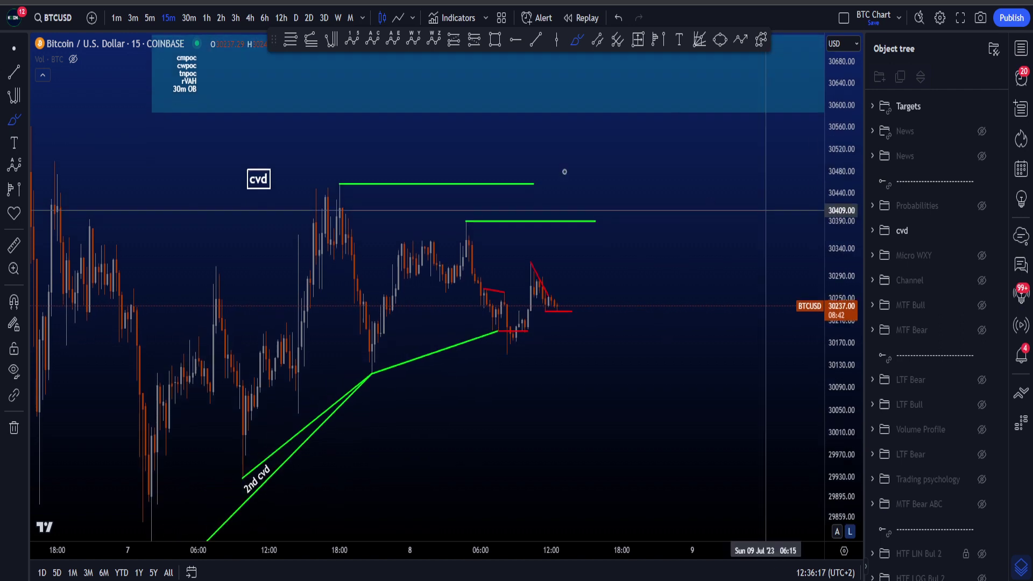
# Circle and connect the two 7 July lows at the 2nd cvd lines, brush across the high between them, and undo both strokes.
pyautogui.click(11, 54)
pyautogui.moveTo(702, 448); pyautogui.dragTo(721, 429)
pyautogui.moveTo(831, 393); pyautogui.dragTo(829, 463)
pyautogui.moveTo(180, 477)
pyautogui.mouseDown()
pyautogui.moveTo(153, 498)
pyautogui.moveTo(230, 450)
pyautogui.moveTo(254, 419)
pyautogui.mouseUp()
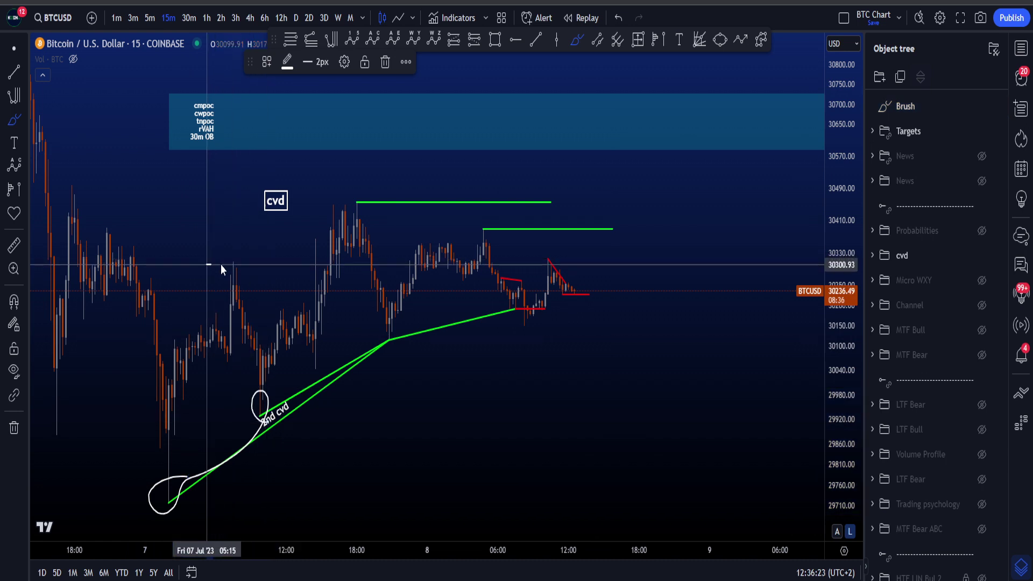
pyautogui.moveTo(213, 263); pyautogui.dragTo(318, 260)
pyautogui.hotkey('ctrl', 'z')
pyautogui.hotkey('ctrl', 'z')
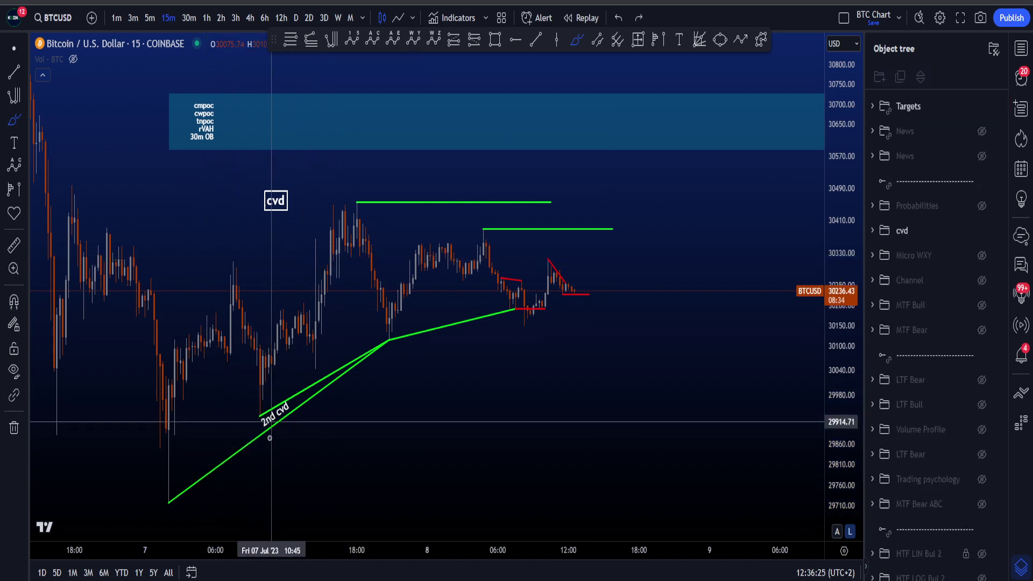
# Circle and connect the lows along the green cvd trendlines, trace the 2nd cvd line, and delete both strokes.
pyautogui.moveTo(181, 487)
pyautogui.mouseDown()
pyautogui.moveTo(157, 489)
pyautogui.moveTo(363, 404)
pyautogui.moveTo(375, 322)
pyautogui.moveTo(482, 341)
pyautogui.moveTo(524, 304)
pyautogui.mouseUp()
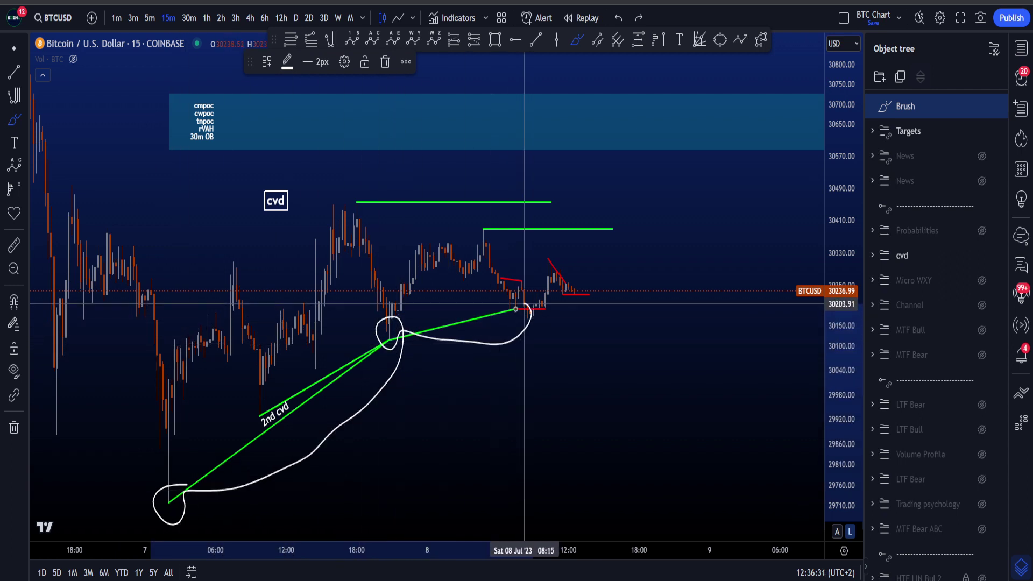
pyautogui.press('Delete')
pyautogui.moveTo(270, 401)
pyautogui.mouseDown()
pyautogui.moveTo(253, 430)
pyautogui.moveTo(381, 360)
pyautogui.moveTo(382, 342)
pyautogui.moveTo(393, 346)
pyautogui.mouseUp()
pyautogui.press('Delete')
# Brush along the green cvd line between the last two higher lows, and undo the strokes.
pyautogui.moveTo(840, 413); pyautogui.dragTo(839, 356)
pyautogui.scroll(2, 560, 372)
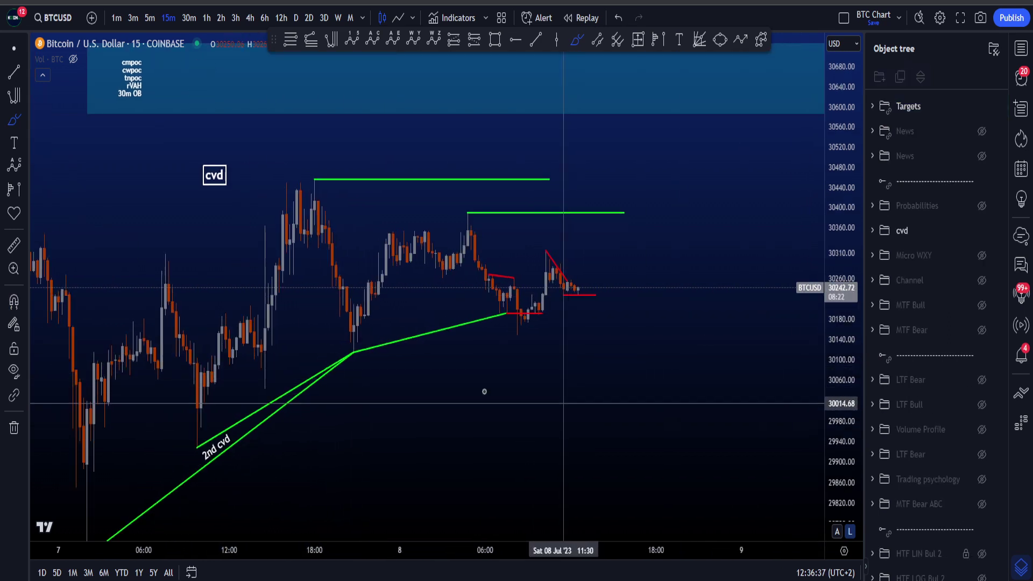
pyautogui.moveTo(374, 349)
pyautogui.mouseDown()
pyautogui.moveTo(339, 365)
pyautogui.moveTo(371, 347)
pyautogui.moveTo(512, 329)
pyautogui.moveTo(500, 312)
pyautogui.moveTo(517, 332)
pyautogui.mouseUp()
pyautogui.hotkey('ctrl', 'z')
pyautogui.hotkey('ctrl', 'z')
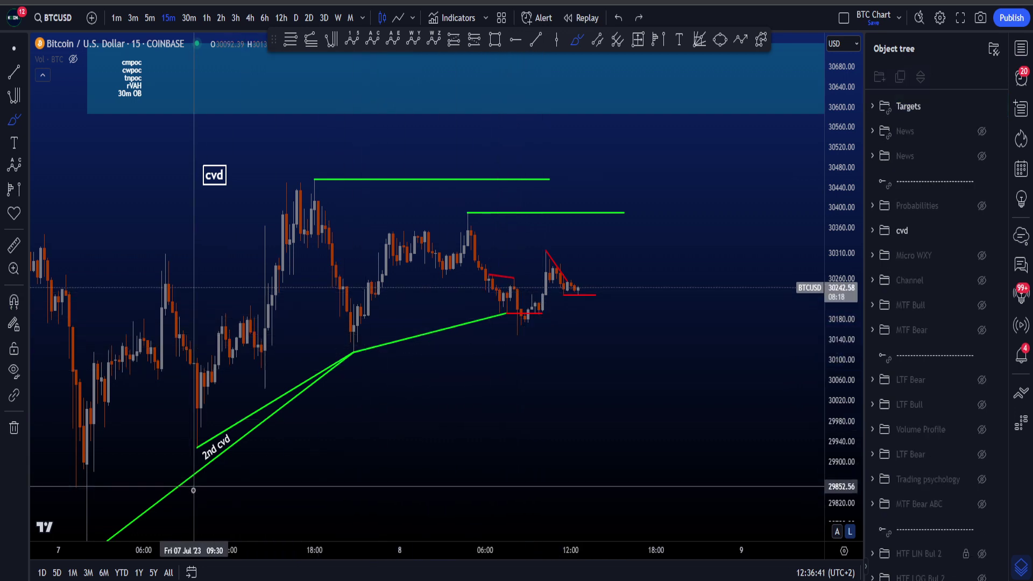
# Trace the successive higher lows from the 7 July low to the 8 July low, brush below the trendlines, and undo both strokes.
pyautogui.moveTo(105, 485)
pyautogui.mouseDown()
pyautogui.moveTo(199, 465)
pyautogui.moveTo(346, 353)
pyautogui.moveTo(526, 337)
pyautogui.mouseUp()
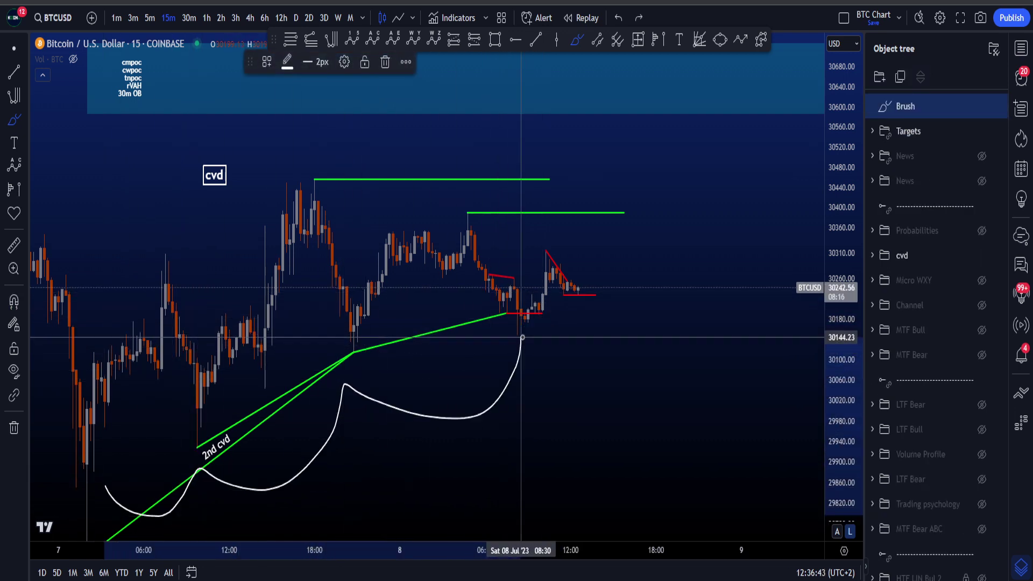
pyautogui.hotkey('ctrl', 'z')
pyautogui.moveTo(250, 462); pyautogui.dragTo(460, 529)
pyautogui.hotkey('ctrl', 'z')
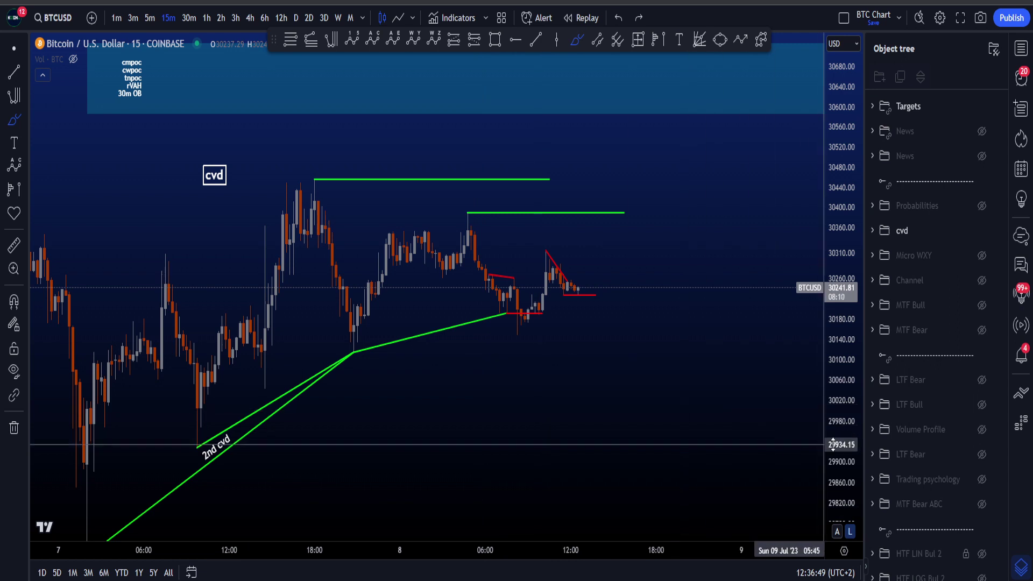
# Circle the red cvd lines around the latest 8 July candles with the brush, and undo it.
pyautogui.moveTo(835, 443); pyautogui.dragTo(835, 396)
pyautogui.scroll(2, 550, 329)
pyautogui.scroll(2, 744, 353)
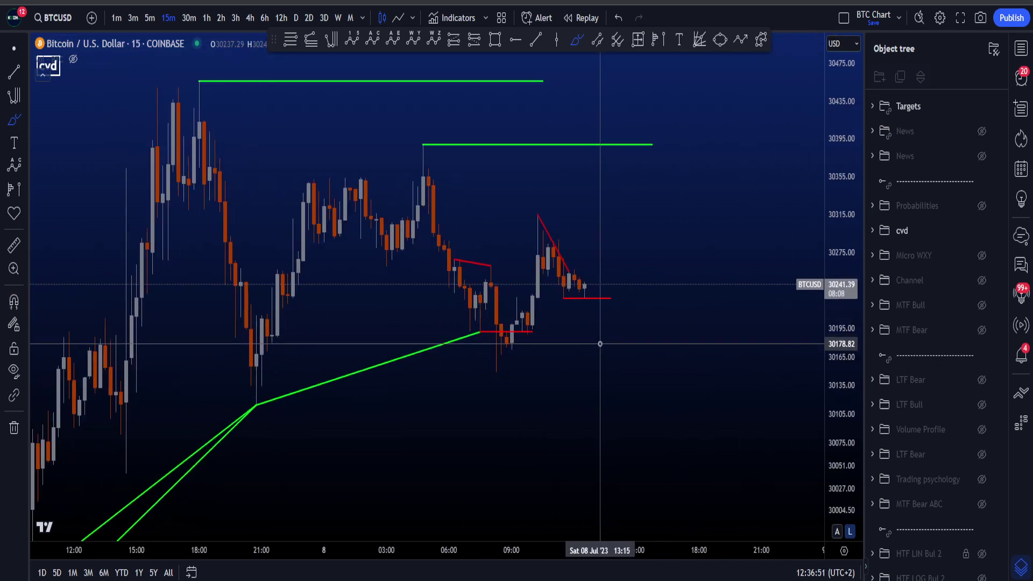
pyautogui.moveTo(602, 352)
pyautogui.mouseDown()
pyautogui.moveTo(454, 301)
pyautogui.moveTo(549, 342)
pyautogui.moveTo(503, 341)
pyautogui.mouseUp()
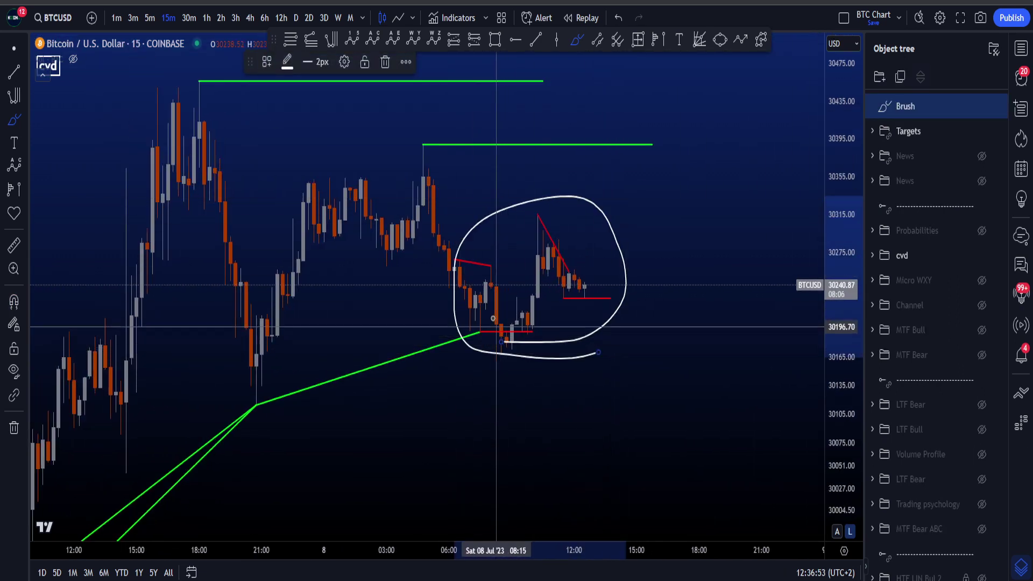
pyautogui.hotkey('ctrl', 'z')
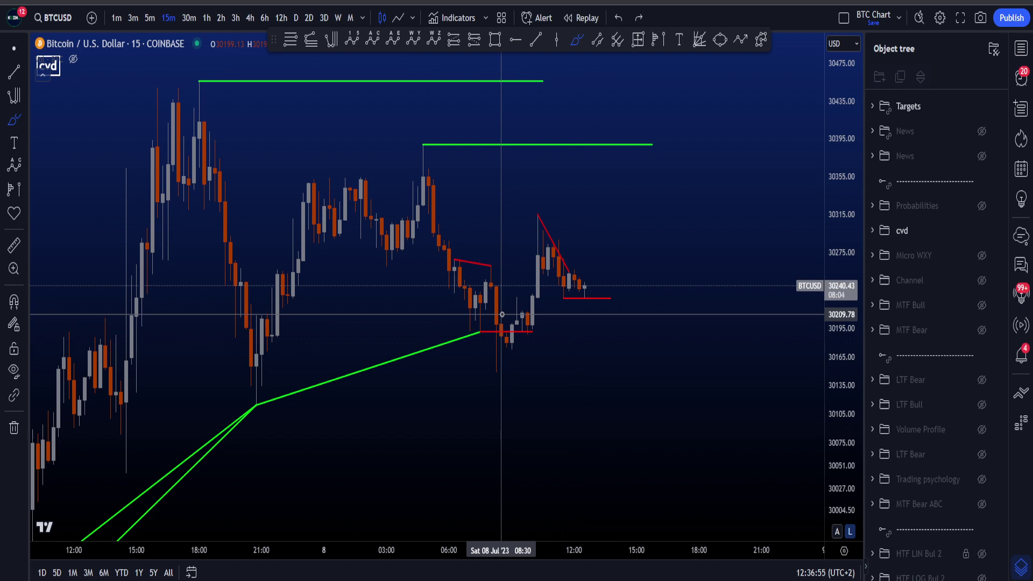
pyautogui.scroll(-3, 667, 376)
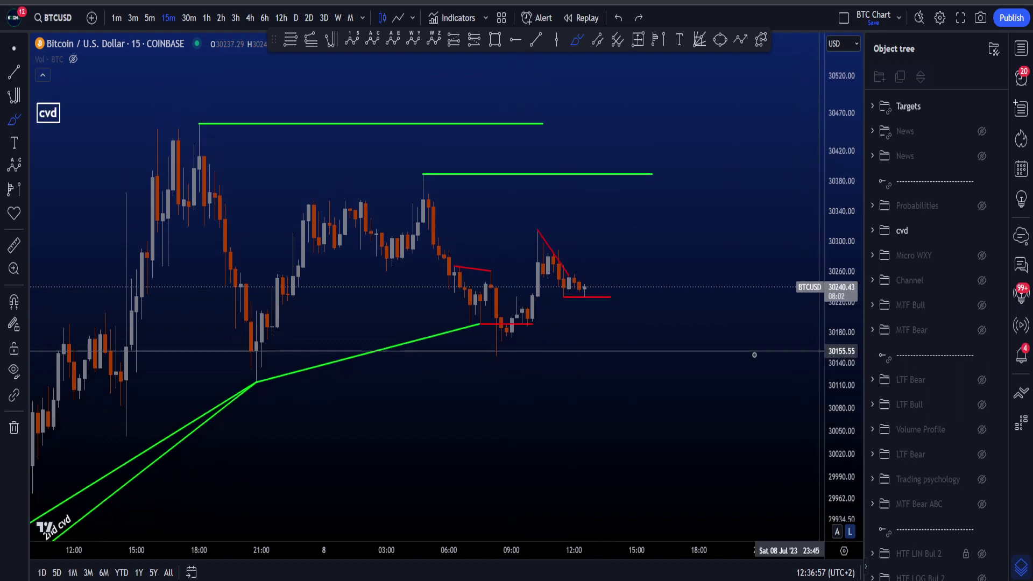
# Brush short marks beneath the green cvd trendlines and around the 2nd cvd label, undoing each stroke.
pyautogui.moveTo(374, 384)
pyautogui.mouseDown()
pyautogui.moveTo(582, 341)
pyautogui.moveTo(356, 359)
pyautogui.moveTo(379, 387)
pyautogui.mouseUp()
pyautogui.hotkey('ctrl', 'z')
pyautogui.scroll(-1, 405, 397)
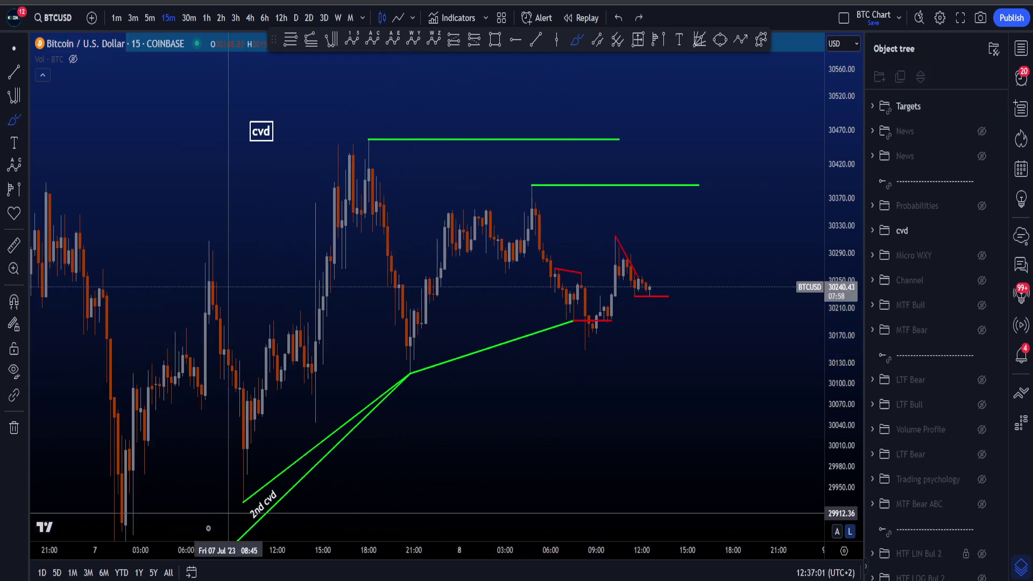
pyautogui.moveTo(245, 520)
pyautogui.mouseDown()
pyautogui.moveTo(440, 373)
pyautogui.moveTo(216, 492)
pyautogui.mouseUp()
pyautogui.hotkey('ctrl', 'z')
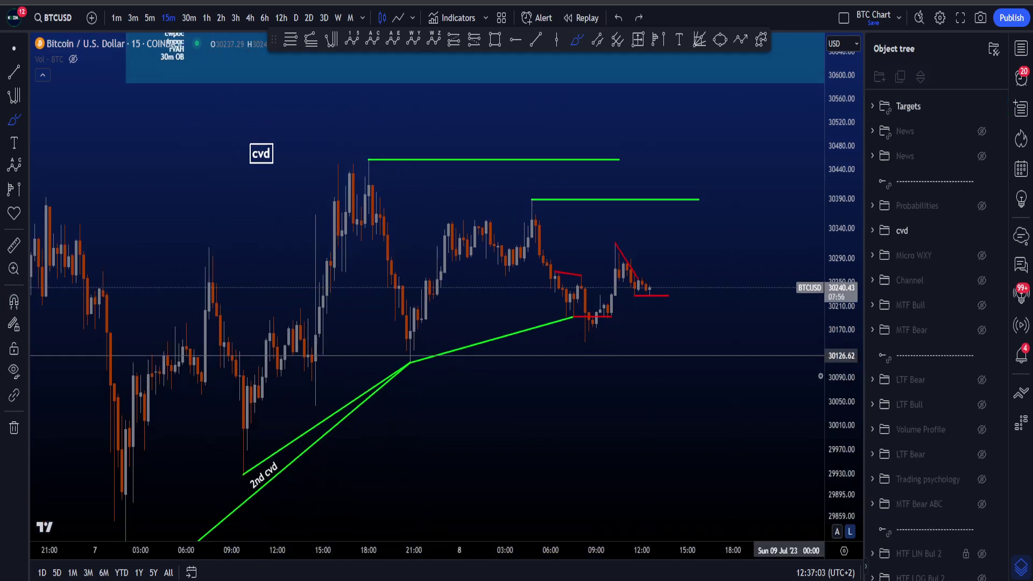
# Circle and connect the two 7 July lows with the brush, retrace the green cvd line between them, and undo the strokes.
pyautogui.click(8, 56)
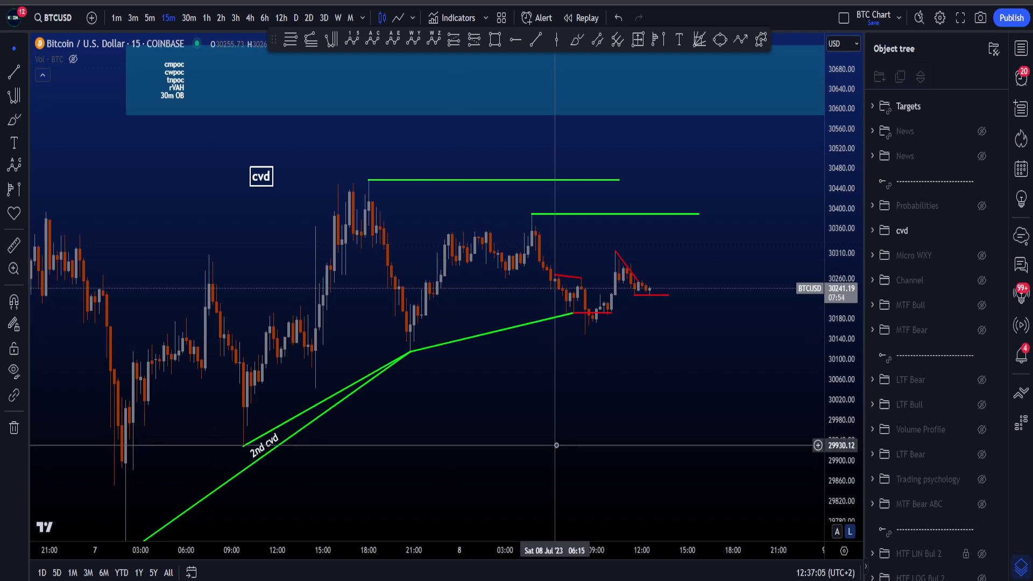
pyautogui.moveTo(556, 445); pyautogui.dragTo(558, 406)
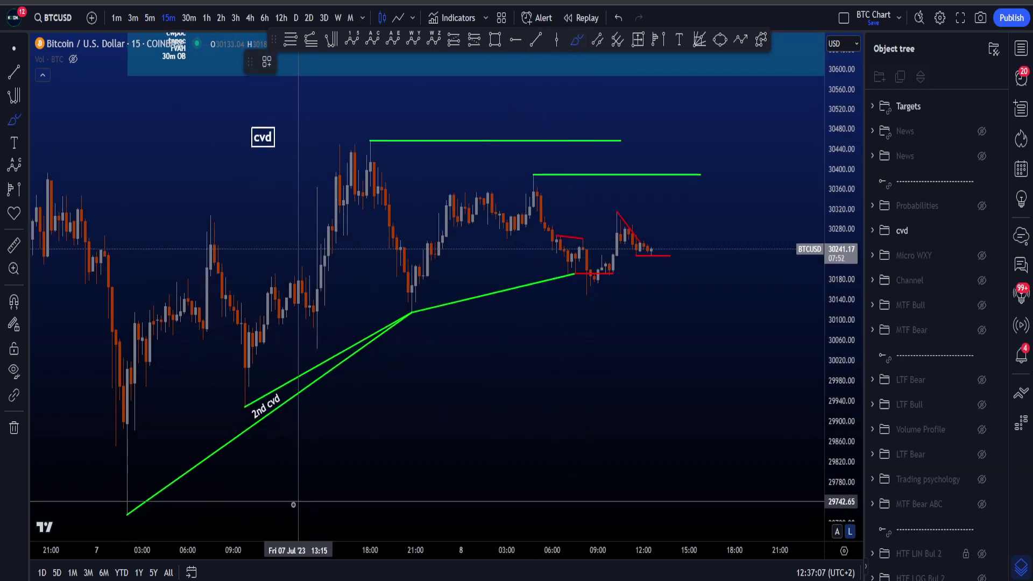
pyautogui.moveTo(160, 505)
pyautogui.mouseDown()
pyautogui.moveTo(150, 492)
pyautogui.moveTo(116, 536)
pyautogui.mouseUp()
pyautogui.moveTo(146, 493)
pyautogui.mouseDown()
pyautogui.moveTo(246, 456)
pyautogui.moveTo(241, 373)
pyautogui.mouseUp()
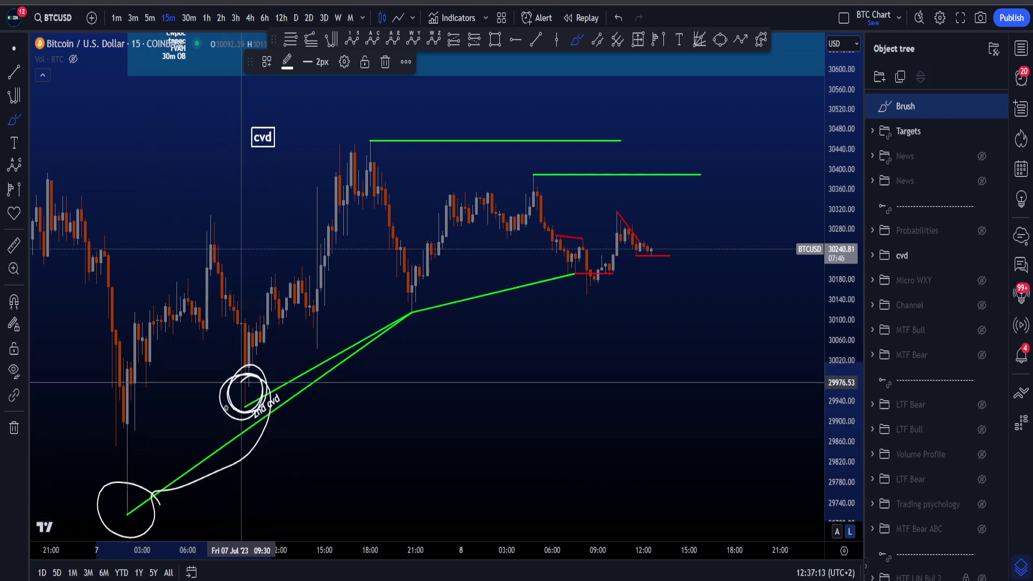
pyautogui.hotkey('ctrl', 'z')
pyautogui.moveTo(138, 505)
pyautogui.mouseDown()
pyautogui.moveTo(263, 395)
pyautogui.moveTo(150, 485)
pyautogui.mouseUp()
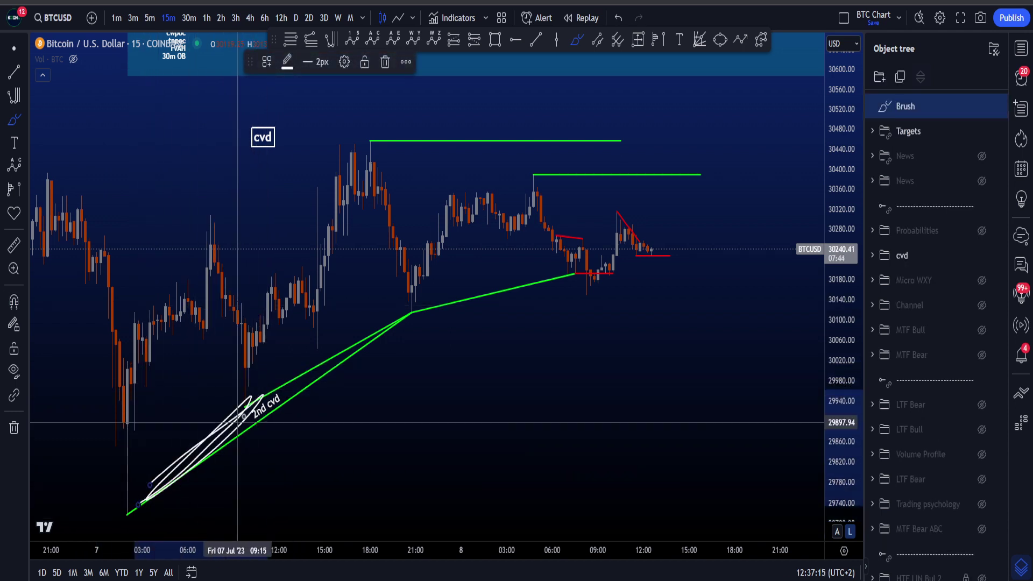
pyautogui.hotkey('ctrl', 'z')
# Circle the second 7 July low, brush the price path from it up and onward to the 8 July low, and undo the strokes.
pyautogui.moveTo(263, 359); pyautogui.dragTo(267, 410)
pyautogui.moveTo(254, 357)
pyautogui.mouseDown()
pyautogui.moveTo(332, 249)
pyautogui.moveTo(356, 189)
pyautogui.mouseUp()
pyautogui.hotkey('ctrl', 'z')
pyautogui.moveTo(247, 403)
pyautogui.mouseDown()
pyautogui.moveTo(360, 302)
pyautogui.moveTo(465, 322)
pyautogui.moveTo(554, 296)
pyautogui.moveTo(591, 262)
pyautogui.mouseUp()
pyautogui.hotkey('ctrl', 'z')
# Brush around the highs and lows of the first pair of red cvd lines on 8 July, undoing each stroke.
pyautogui.click(15, 48)
pyautogui.moveTo(640, 329); pyautogui.dragTo(611, 373)
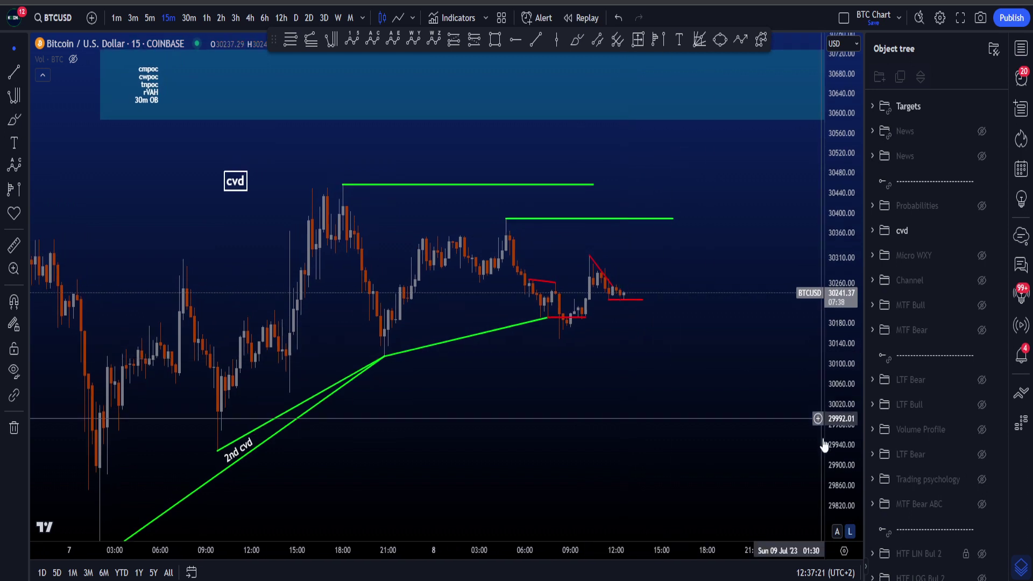
pyautogui.moveTo(836, 445); pyautogui.dragTo(836, 381)
pyautogui.scroll(2, 697, 328)
pyautogui.moveTo(479, 239)
pyautogui.mouseDown()
pyautogui.moveTo(584, 249)
pyautogui.moveTo(474, 242)
pyautogui.mouseUp()
pyautogui.hotkey('ctrl', 'z')
pyautogui.moveTo(847, 445); pyautogui.dragTo(843, 357)
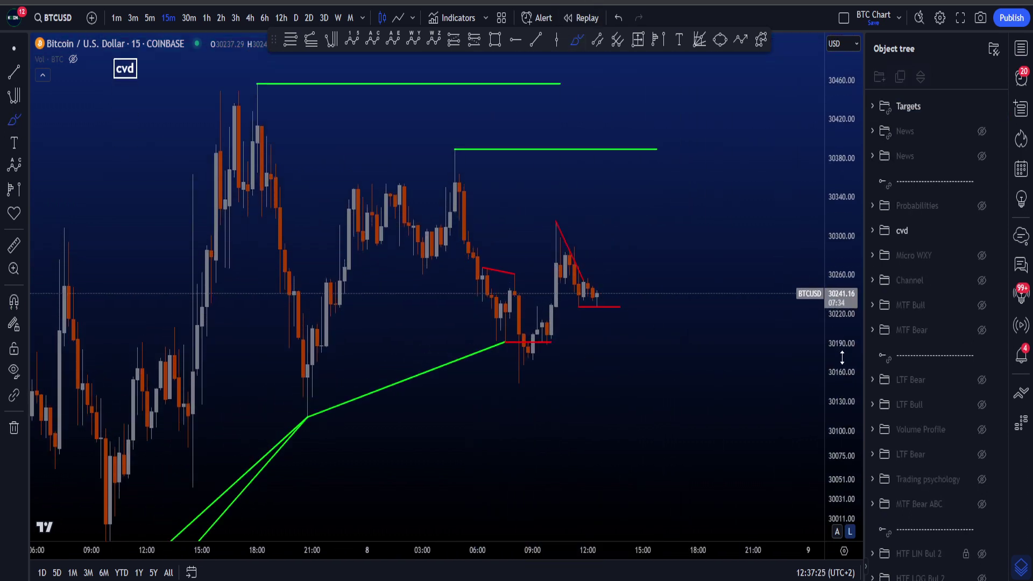
pyautogui.scroll(2, 646, 396)
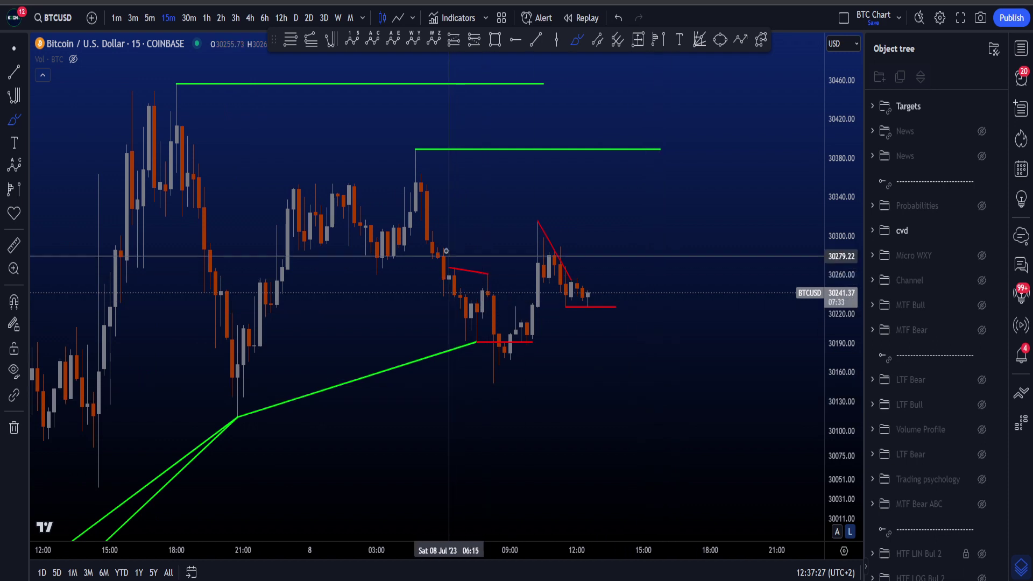
pyautogui.moveTo(458, 249)
pyautogui.mouseDown()
pyautogui.moveTo(498, 275)
pyautogui.moveTo(455, 253)
pyautogui.mouseUp()
pyautogui.hotkey('ctrl', 'z')
pyautogui.moveTo(484, 332)
pyautogui.mouseDown()
pyautogui.moveTo(478, 339)
pyautogui.moveTo(492, 350)
pyautogui.mouseUp()
pyautogui.hotkey('ctrl', 'z')
# Brush down from the 8 July 10:30 high and around the red cvd line under the latest candles, undoing each stroke.
pyautogui.scroll(1, 628, 320)
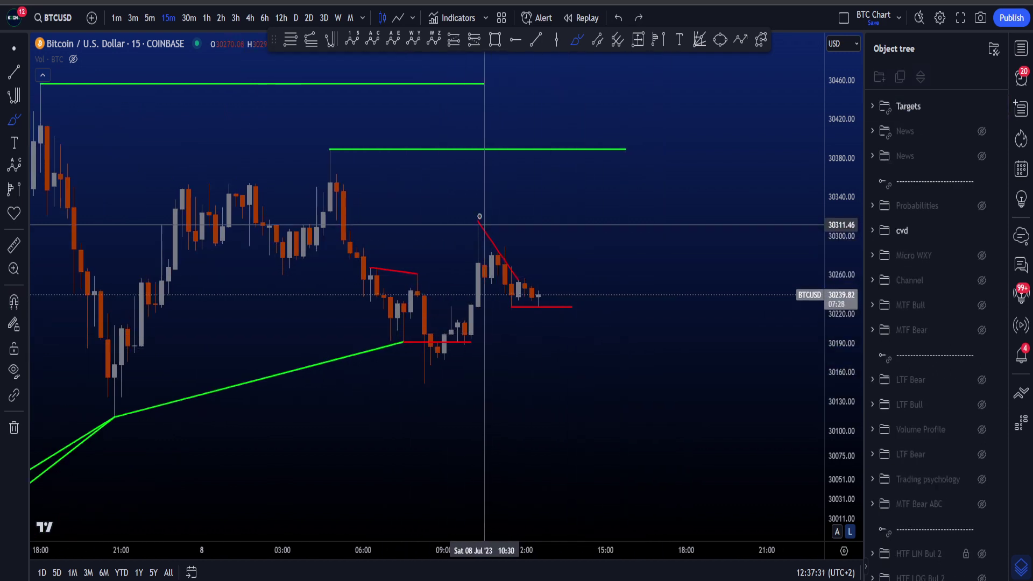
pyautogui.moveTo(484, 216)
pyautogui.mouseDown()
pyautogui.moveTo(505, 299)
pyautogui.moveTo(483, 269)
pyautogui.mouseUp()
pyautogui.hotkey('ctrl', 'z')
pyautogui.moveTo(836, 493); pyautogui.dragTo(819, 91)
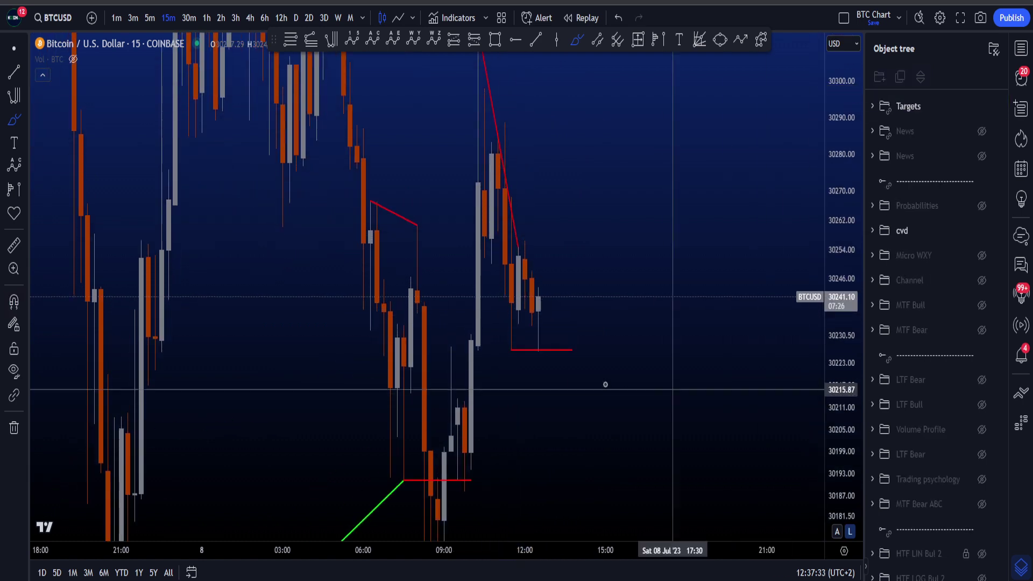
pyautogui.moveTo(524, 341)
pyautogui.mouseDown()
pyautogui.moveTo(517, 358)
pyautogui.moveTo(538, 326)
pyautogui.mouseUp()
pyautogui.hotkey('ctrl', 'z')
pyautogui.hotkey('ctrl', 'z')
pyautogui.moveTo(836, 189); pyautogui.dragTo(824, 442)
pyautogui.moveTo(557, 380)
pyautogui.mouseDown()
pyautogui.moveTo(392, 224)
pyautogui.moveTo(514, 346)
pyautogui.mouseUp()
pyautogui.hotkey('ctrl', 'z')
# Circle and connect the last two higher lows on the green cvd line, underline the 7 July evening low, and remove the strokes.
pyautogui.moveTo(836, 237); pyautogui.dragTo(818, 392)
pyautogui.scroll(-4, 704, 382)
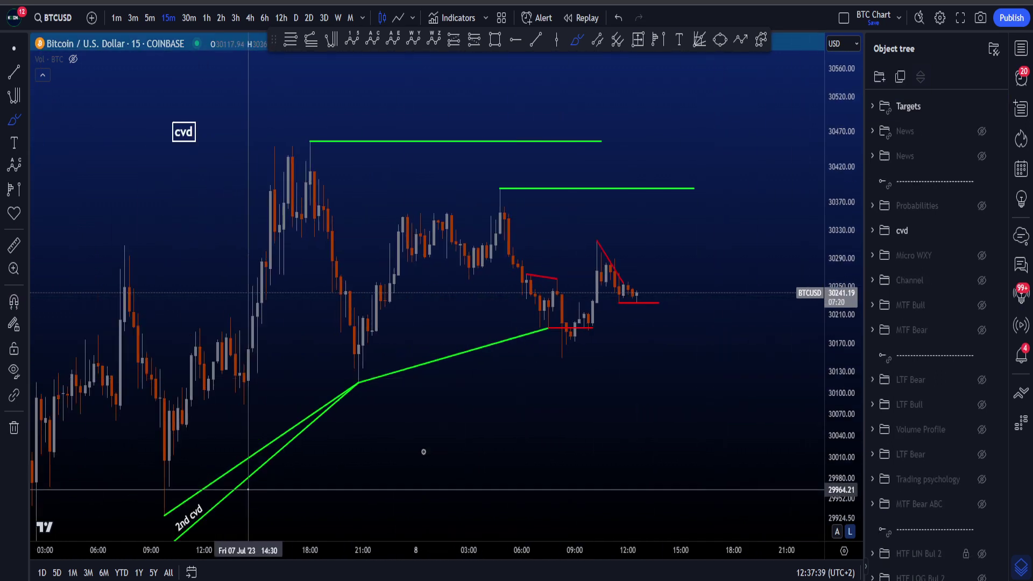
pyautogui.moveTo(423, 452); pyautogui.dragTo(436, 438)
pyautogui.hotkey('ctrl', 'z')
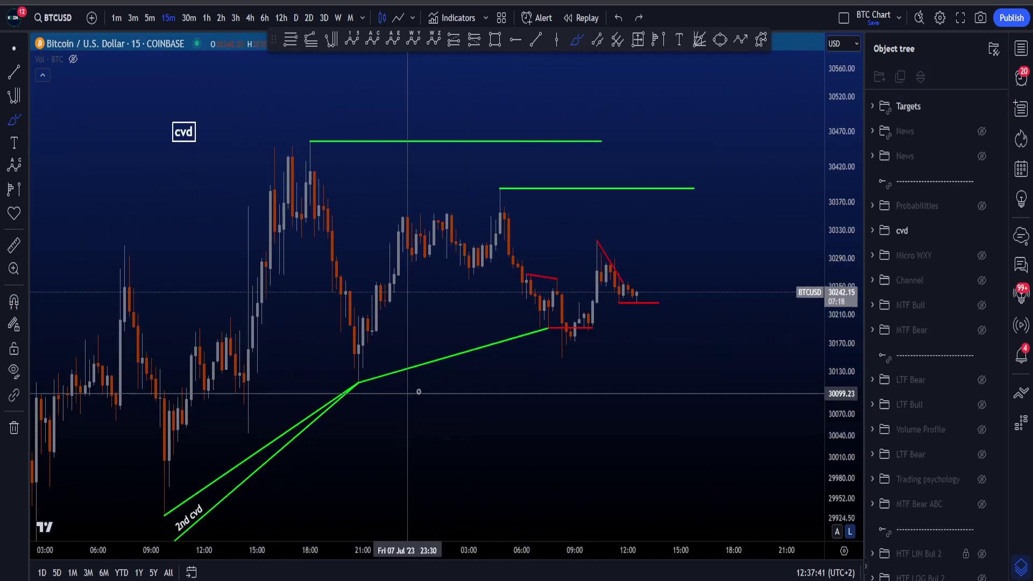
pyautogui.moveTo(373, 360)
pyautogui.mouseDown()
pyautogui.moveTo(360, 406)
pyautogui.moveTo(558, 322)
pyautogui.mouseUp()
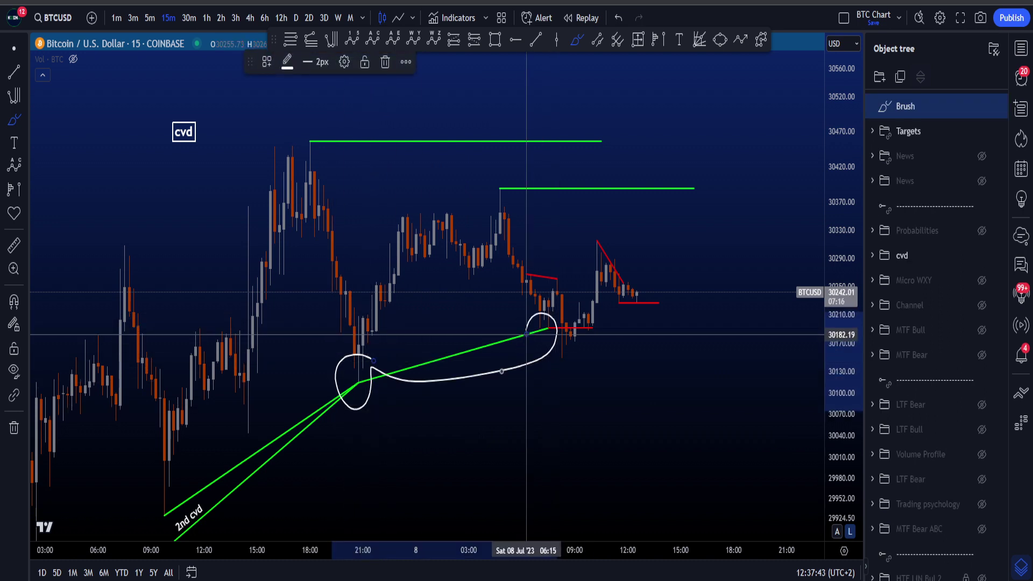
pyautogui.hotkey('ctrl', 'z')
pyautogui.moveTo(350, 389); pyautogui.dragTo(328, 383)
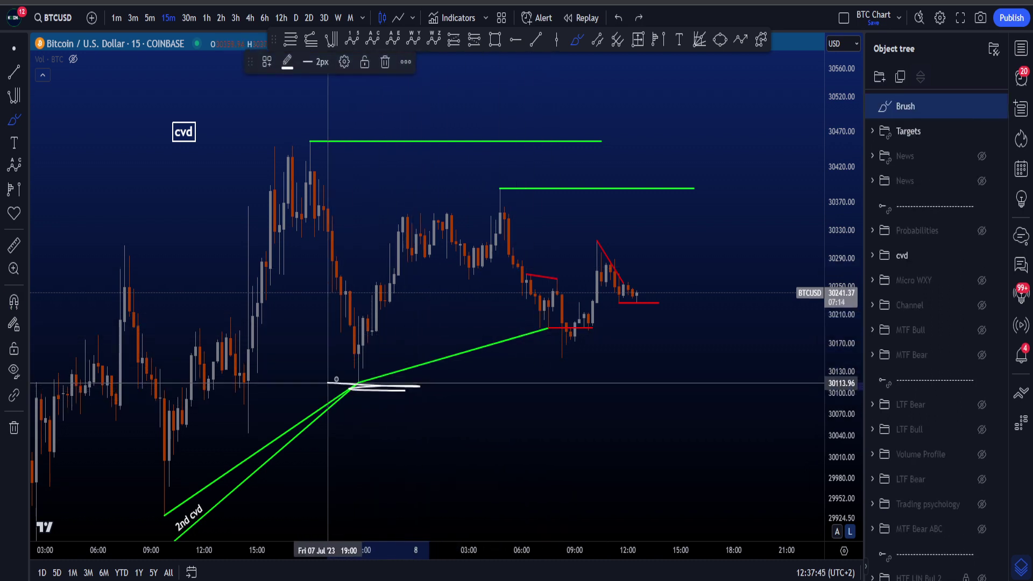
pyautogui.press('Delete')
# Brush below the 2nd cvd trendlines, sketch a projected drop from the latest candles, and undo the strokes.
pyautogui.scroll(-5, 276, 447)
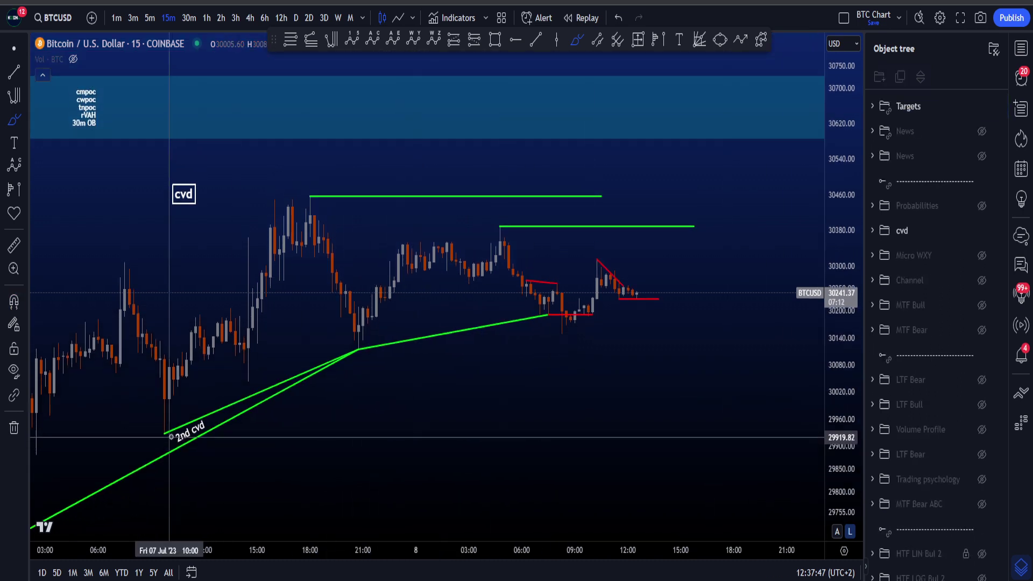
pyautogui.moveTo(275, 448)
pyautogui.mouseDown()
pyautogui.moveTo(277, 434)
pyautogui.moveTo(457, 341)
pyautogui.moveTo(330, 436)
pyautogui.moveTo(314, 434)
pyautogui.mouseUp()
pyautogui.hotkey('ctrl', 'z')
pyautogui.hotkey('ctrl', 'z')
pyautogui.moveTo(666, 295); pyautogui.dragTo(696, 422)
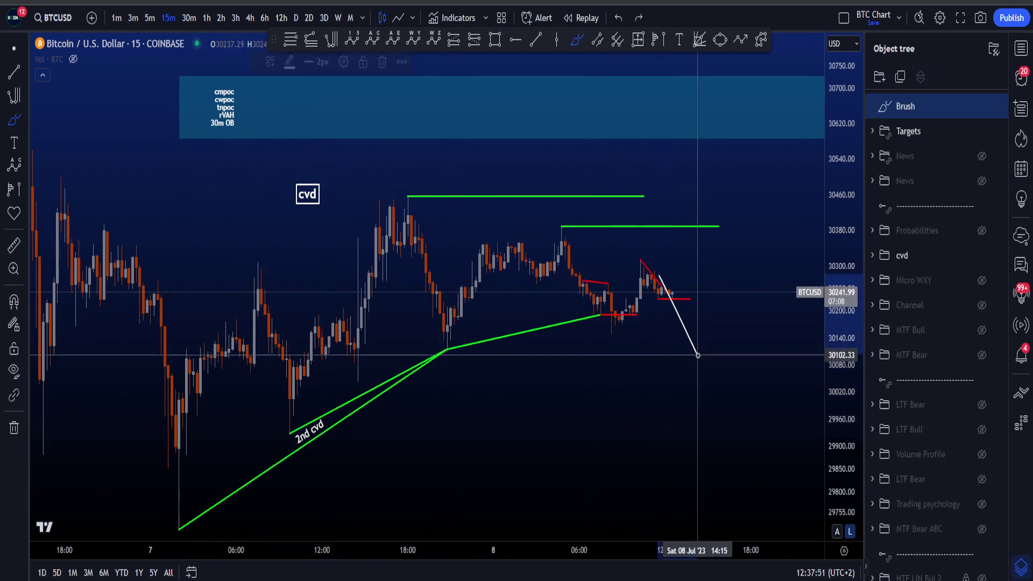
pyautogui.hotkey('ctrl', 'z')
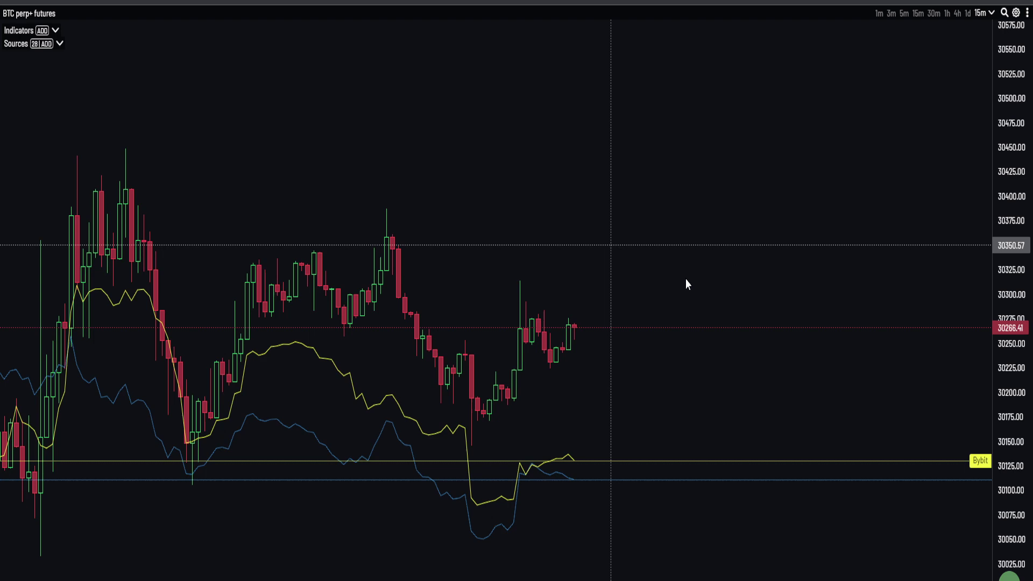
# Switch to the BTC perp+ futures chart on the 15m timeframe and compare the price lows with the yellow and blue cvd lines.
pyautogui.click(920, 13)
pyautogui.moveTo(998, 73); pyautogui.dragTo(998, 409)
pyautogui.scroll(-7, 820, 377)
pyautogui.scroll(5, 806, 382)
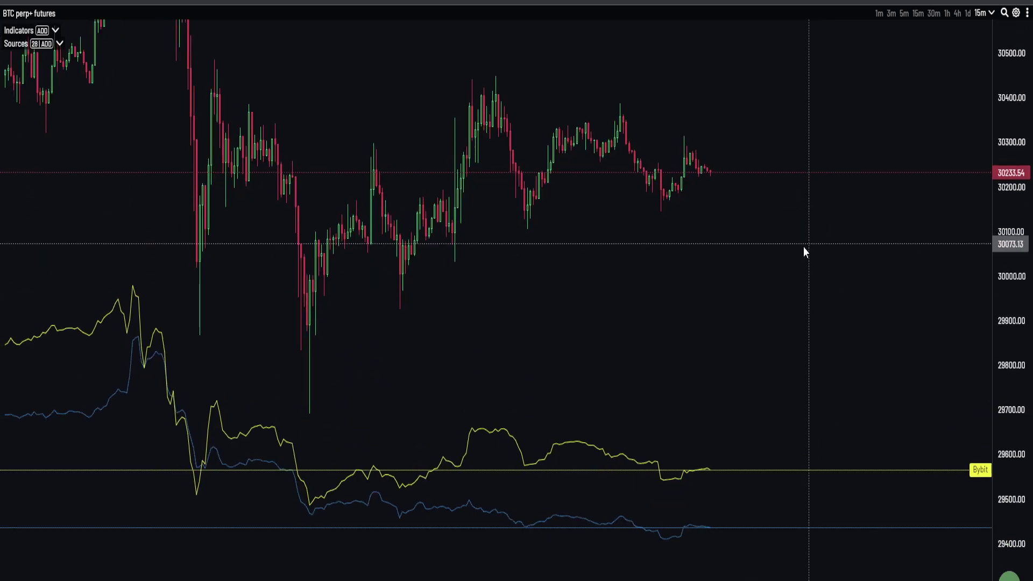
pyautogui.moveTo(350, 315); pyautogui.dragTo(396, 304)
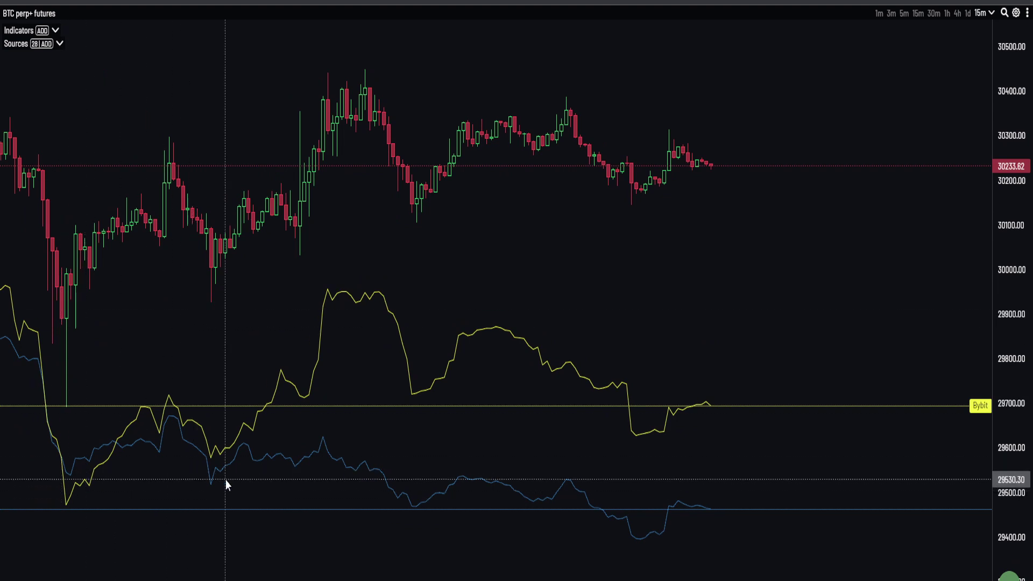
pyautogui.moveTo(299, 490); pyautogui.dragTo(255, 497)
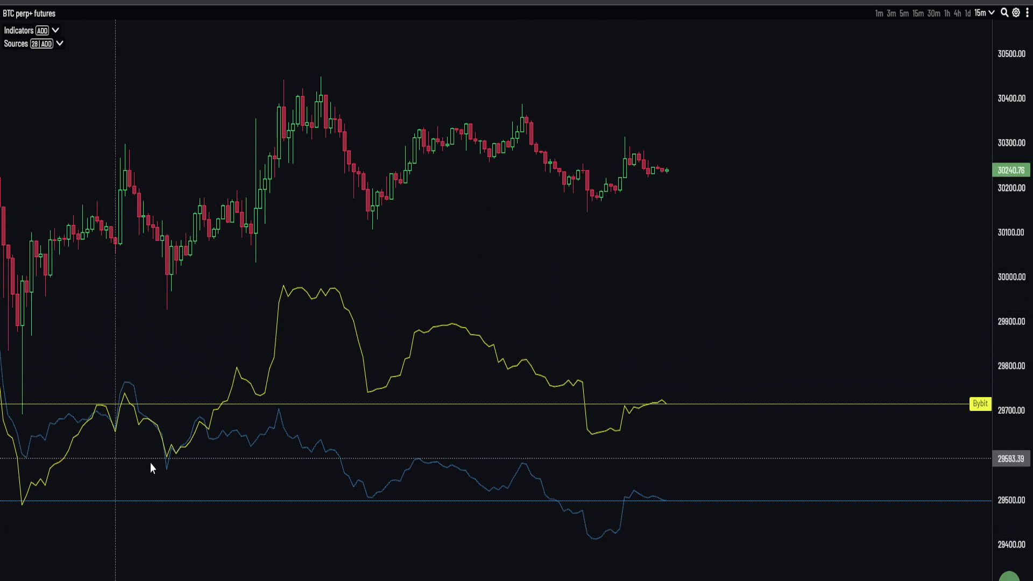
# Examine the cvd lines at the most recent 15m lows and highs against the price candles.
pyautogui.moveTo(1007, 439); pyautogui.dragTo(1007, 125)
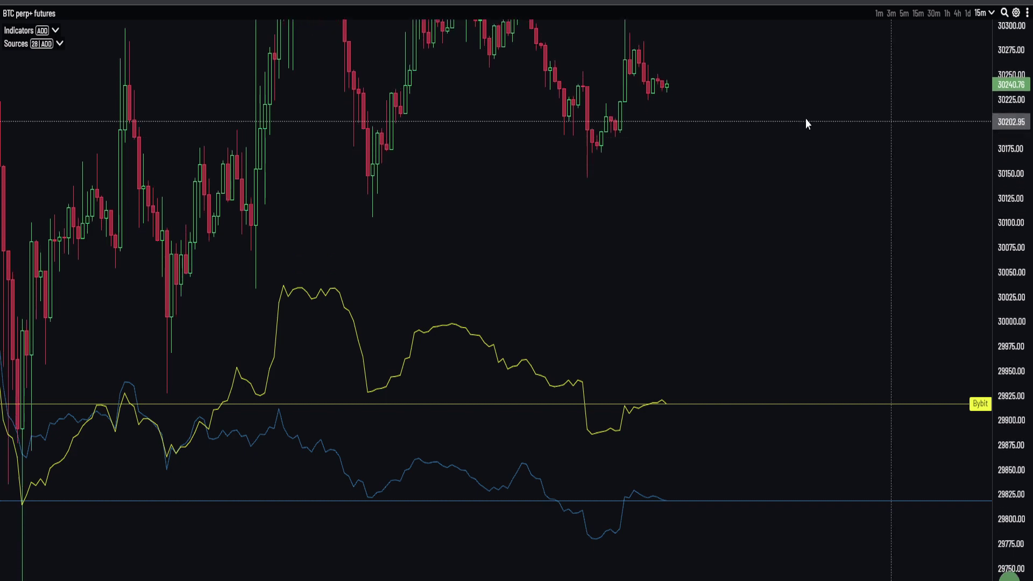
pyautogui.moveTo(797, 122); pyautogui.dragTo(793, 240)
pyautogui.scroll(5, 656, 264)
pyautogui.scroll(1, 685, 280)
pyautogui.moveTo(603, 311); pyautogui.dragTo(545, 292)
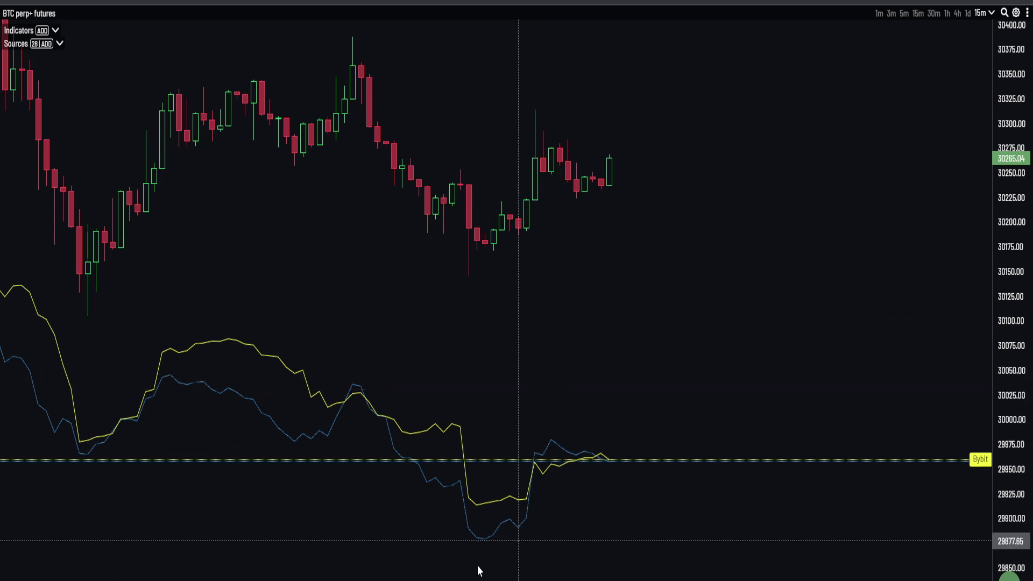
pyautogui.moveTo(744, 268); pyautogui.dragTo(709, 331)
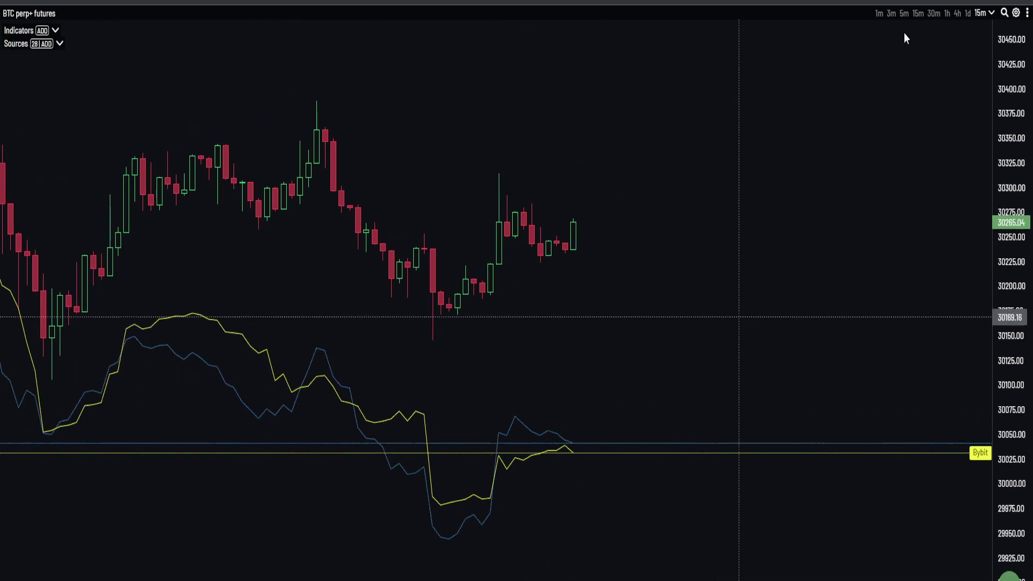
# Compare the recent candles with the cvd lines on the 5m timeframe, and return the chart to 15m.
pyautogui.click(905, 14)
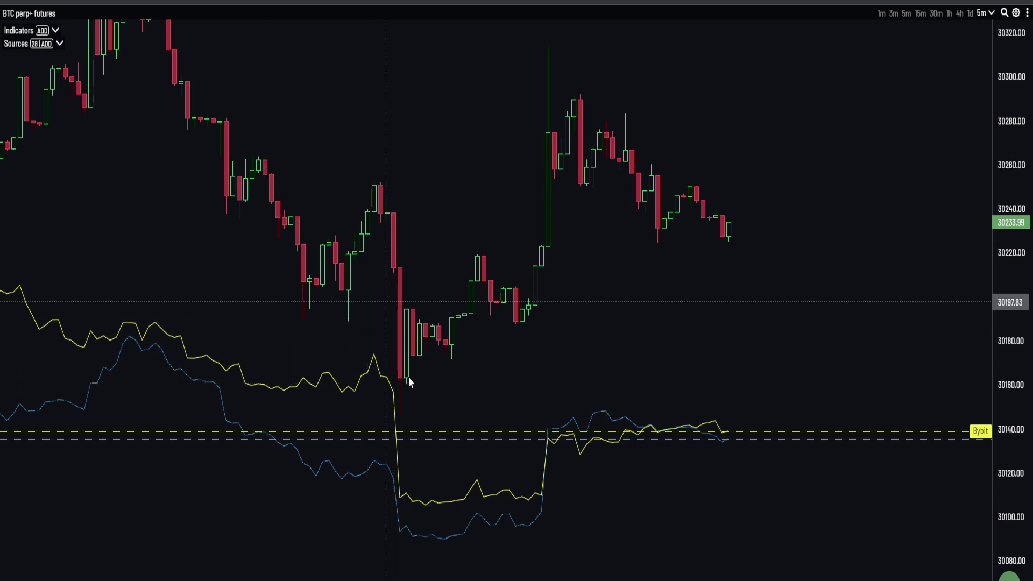
pyautogui.moveTo(403, 364); pyautogui.dragTo(248, 374)
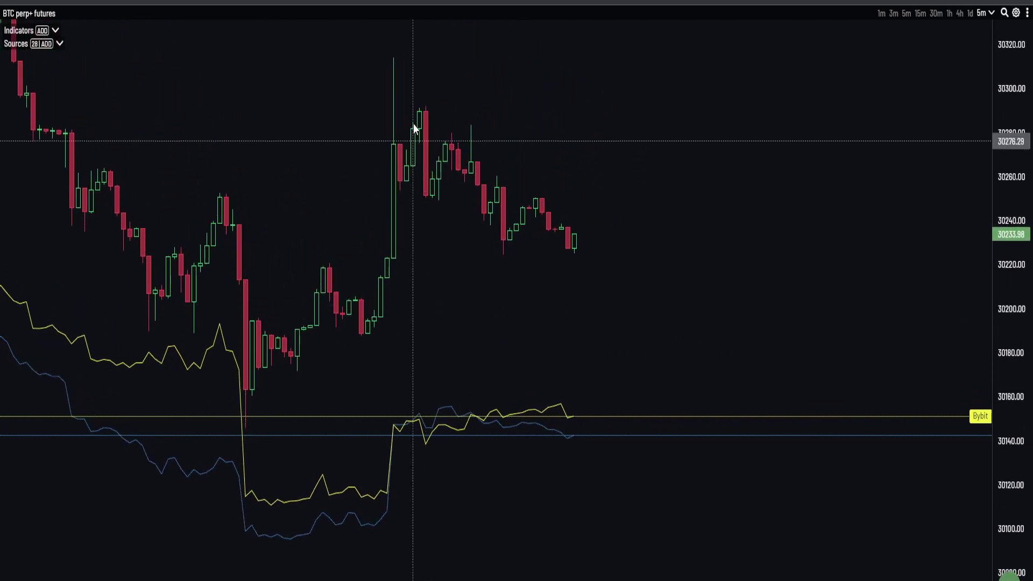
pyautogui.scroll(5, 578, 229)
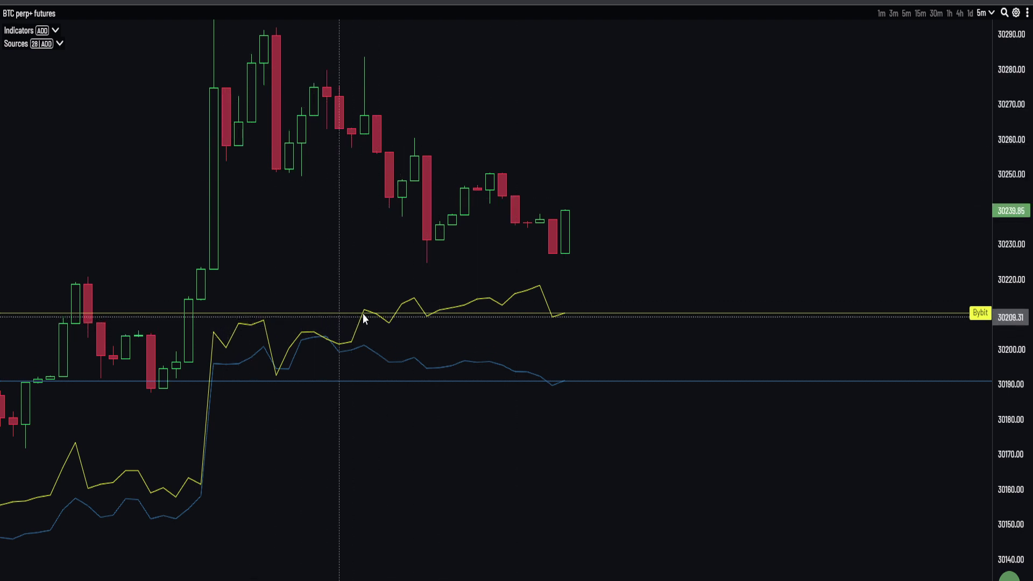
pyautogui.scroll(-3, 641, 269)
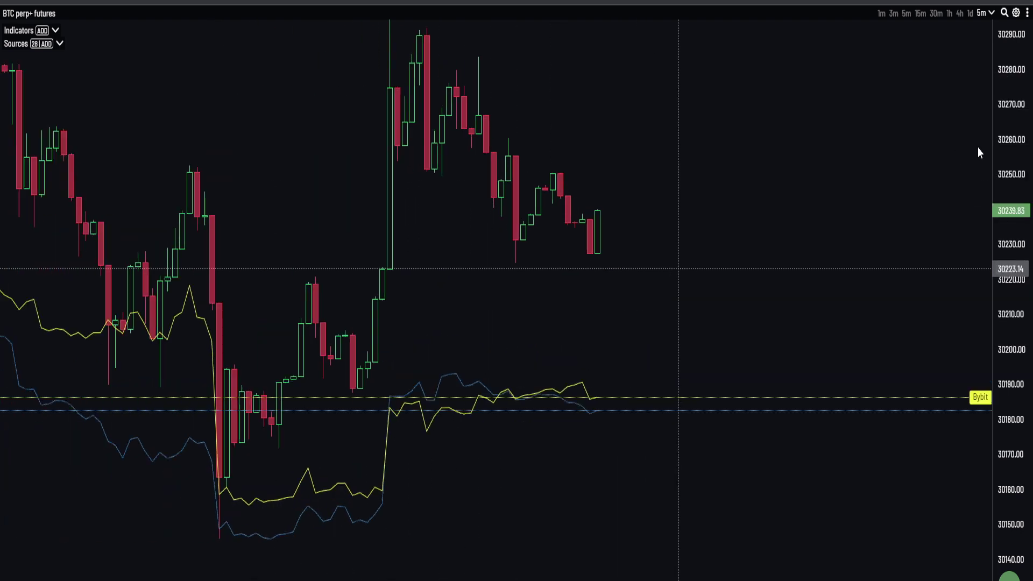
pyautogui.click(921, 14)
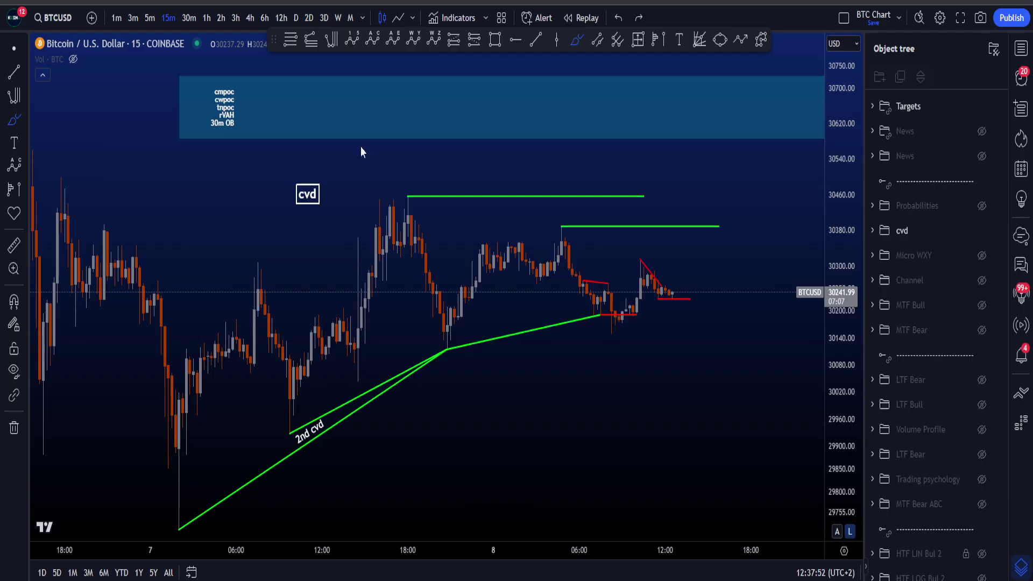
# Back on the TradingView BTCUSD chart, brush a projected drop from the latest candles and a stroke below 2nd cvd, removing both.
pyautogui.moveTo(657, 265)
pyautogui.mouseDown()
pyautogui.moveTo(685, 307)
pyautogui.moveTo(691, 350)
pyautogui.mouseUp()
pyautogui.press('Delete')
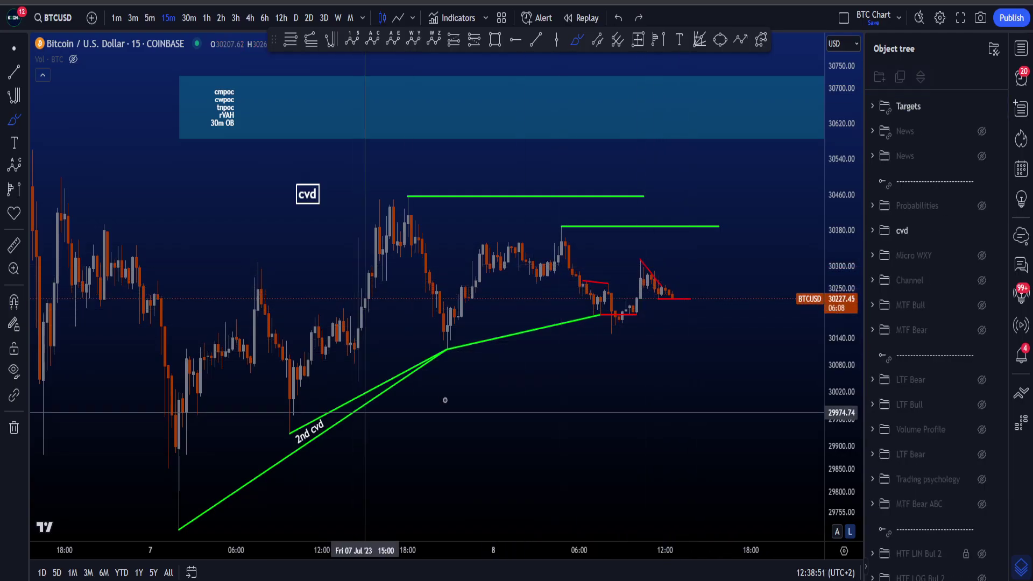
pyautogui.moveTo(840, 321); pyautogui.dragTo(845, 361)
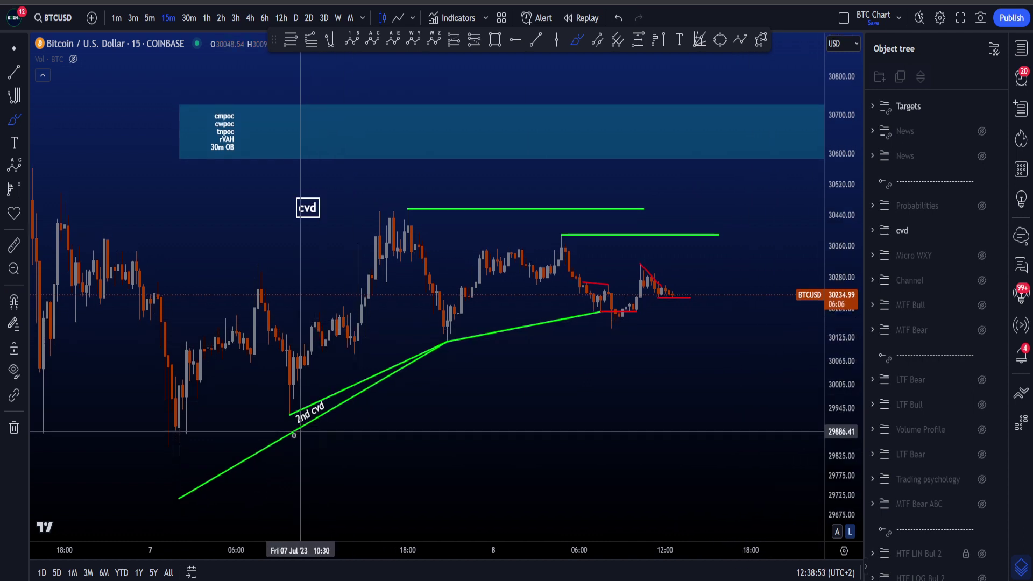
pyautogui.moveTo(300, 438)
pyautogui.mouseDown()
pyautogui.moveTo(668, 299)
pyautogui.moveTo(272, 384)
pyautogui.moveTo(371, 479)
pyautogui.mouseUp()
pyautogui.hotkey('ctrl', 'z')
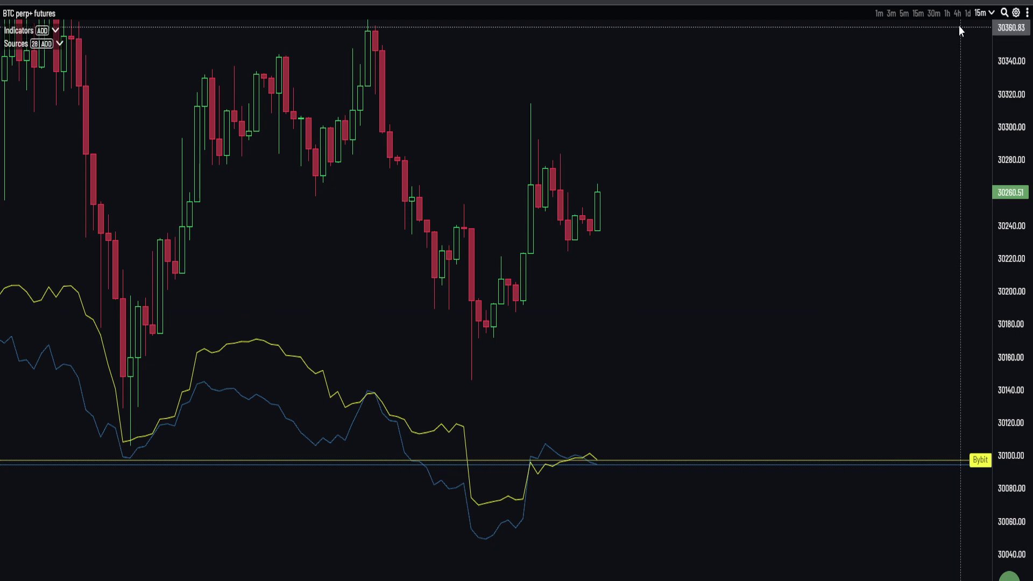
# Switch to the BTC perp+ futures chart on 15m and recheck the cvd lines against the latest candles.
pyautogui.click(917, 15)
pyautogui.moveTo(1004, 75); pyautogui.dragTo(1002, 350)
pyautogui.scroll(-2, 800, 322)
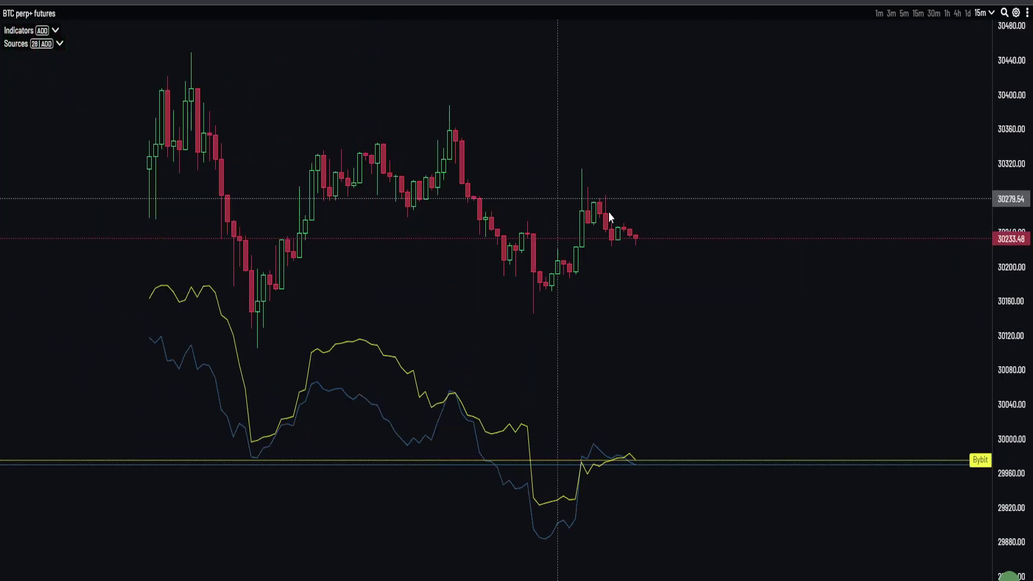
pyautogui.moveTo(598, 206); pyautogui.dragTo(508, 146)
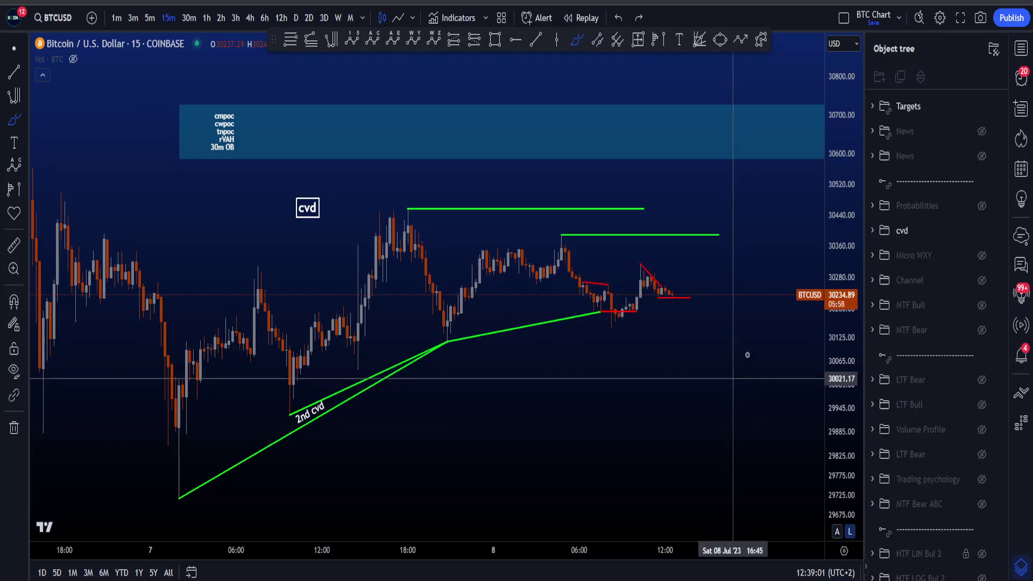
# Return to the TradingView BTCUSD chart, brush around the latest red cvd line, and delete the stroke.
pyautogui.moveTo(714, 299)
pyautogui.mouseDown()
pyautogui.moveTo(669, 247)
pyautogui.moveTo(592, 296)
pyautogui.moveTo(694, 329)
pyautogui.moveTo(610, 253)
pyautogui.moveTo(676, 326)
pyautogui.mouseUp()
pyautogui.press('Delete')
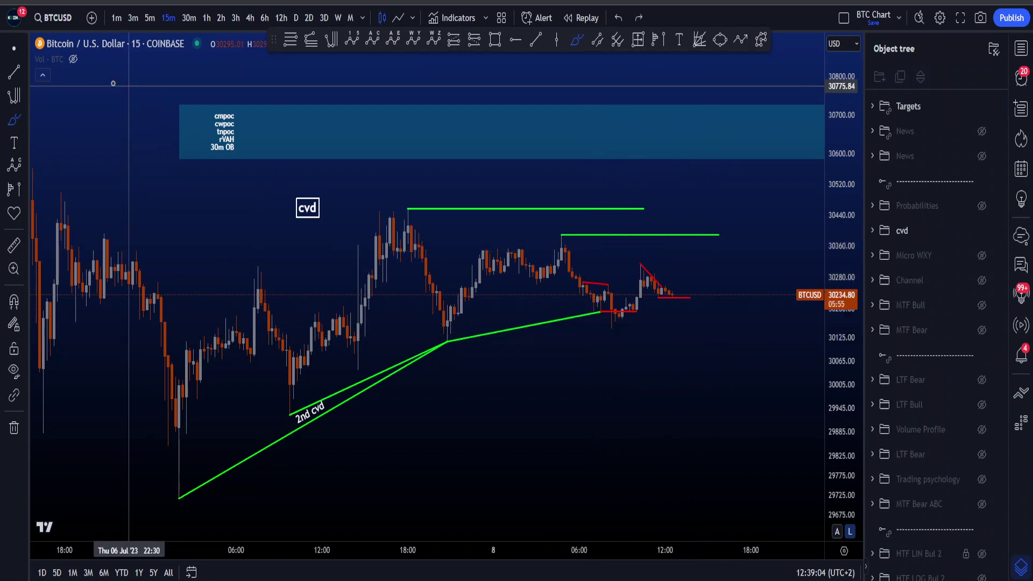
# Hide the cvd drawings and show the Probabilities group on the BTCUSD chart.
pyautogui.click(13, 49)
pyautogui.moveTo(696, 389); pyautogui.dragTo(669, 385)
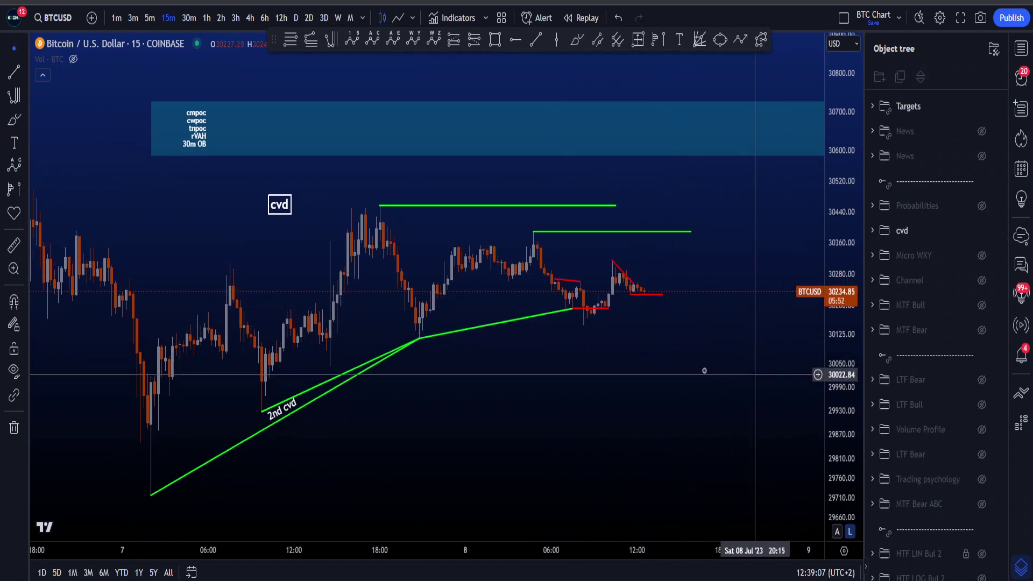
pyautogui.scroll(-2, 705, 371)
pyautogui.moveTo(836, 347); pyautogui.dragTo(836, 379)
pyautogui.moveTo(726, 402); pyautogui.dragTo(688, 416)
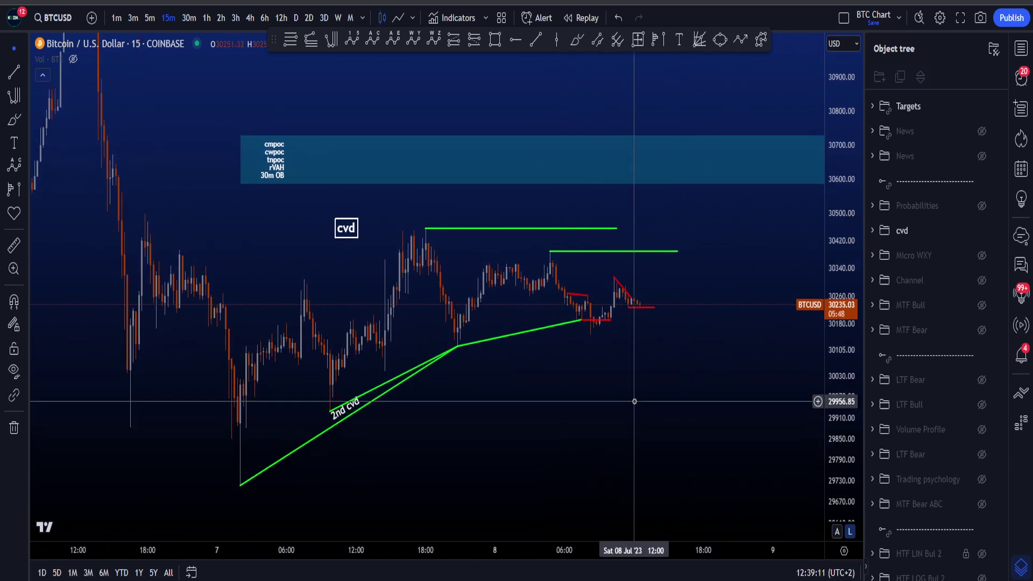
pyautogui.click(982, 205)
pyautogui.click(982, 230)
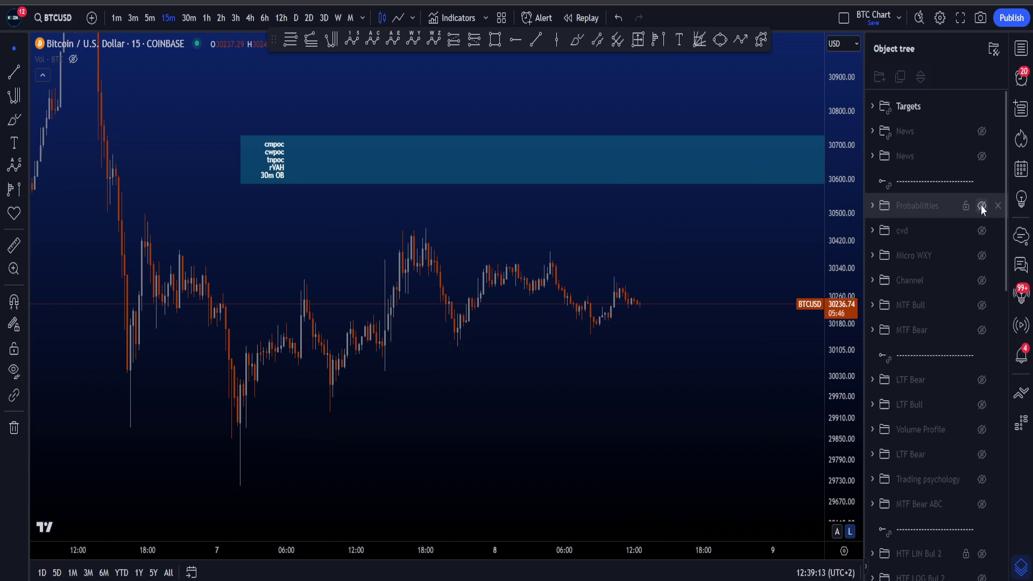
# Switch the chart to the 1h timeframe and bring the Probabilities note into view.
pyautogui.click(208, 19)
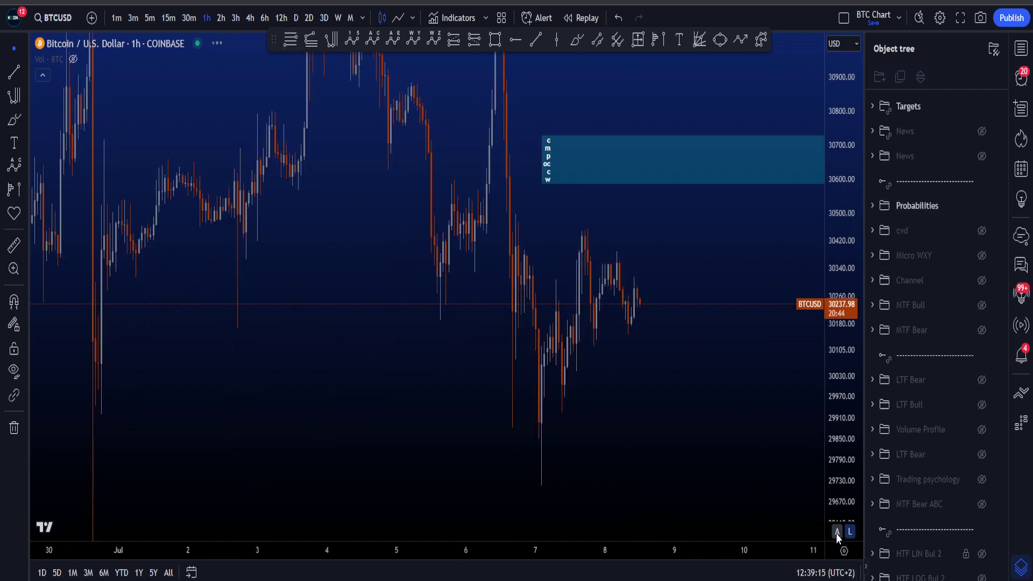
pyautogui.scroll(-5, 559, 457)
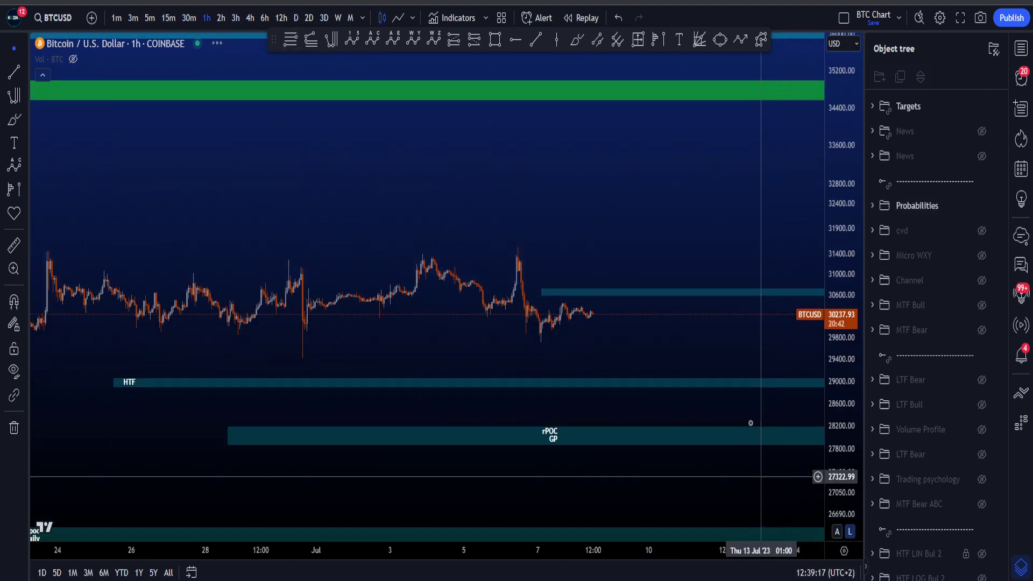
pyautogui.scroll(-2, 552, 372)
pyautogui.moveTo(733, 200); pyautogui.dragTo(497, 262)
pyautogui.click(509, 328)
pyautogui.moveTo(549, 347); pyautogui.dragTo(651, 320)
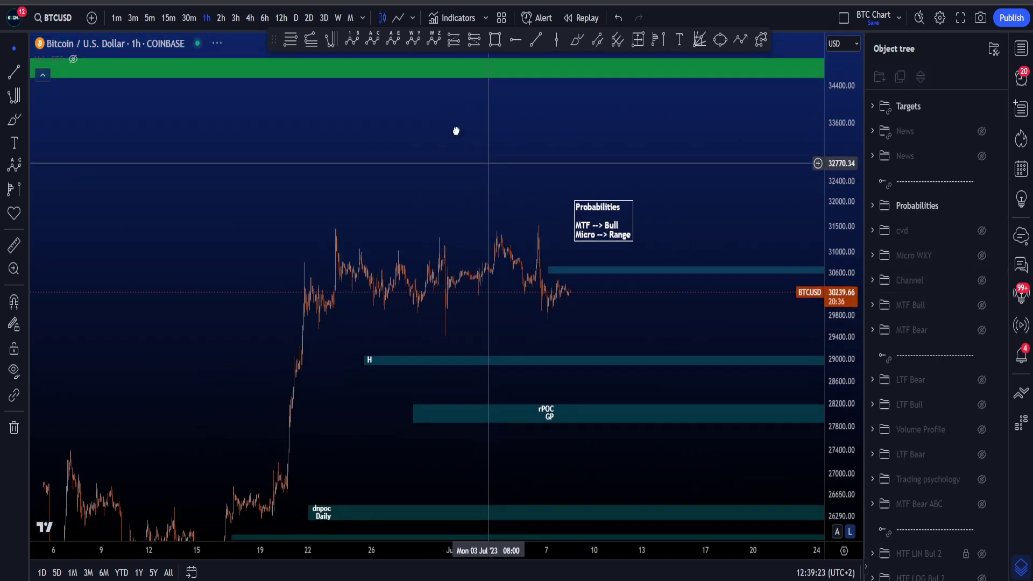
# Switch to the 12h timeframe, hide the Targets group and show the MTF Bull group.
pyautogui.click(281, 17)
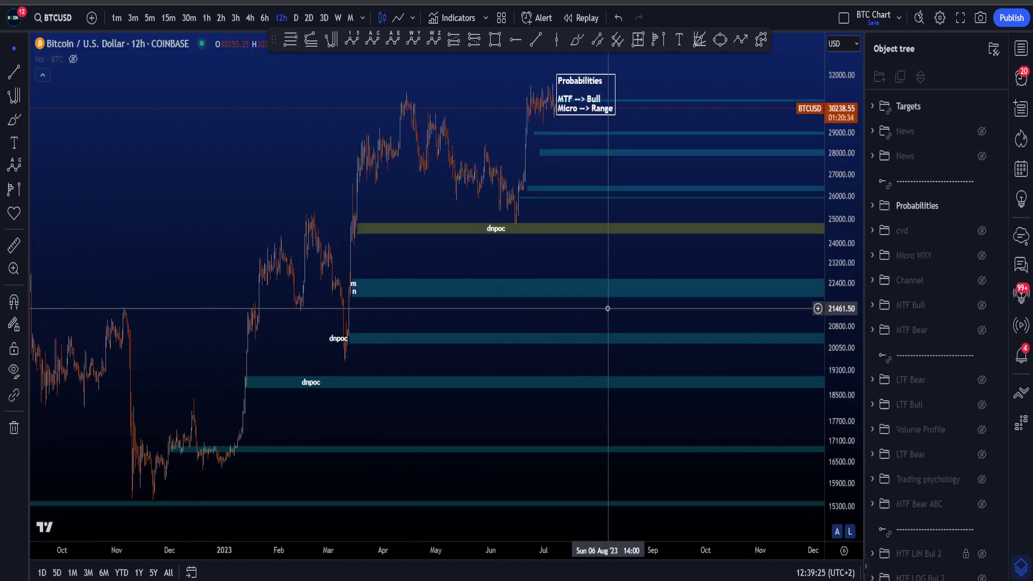
pyautogui.scroll(5, 604, 304)
pyautogui.scroll(-3, 843, 282)
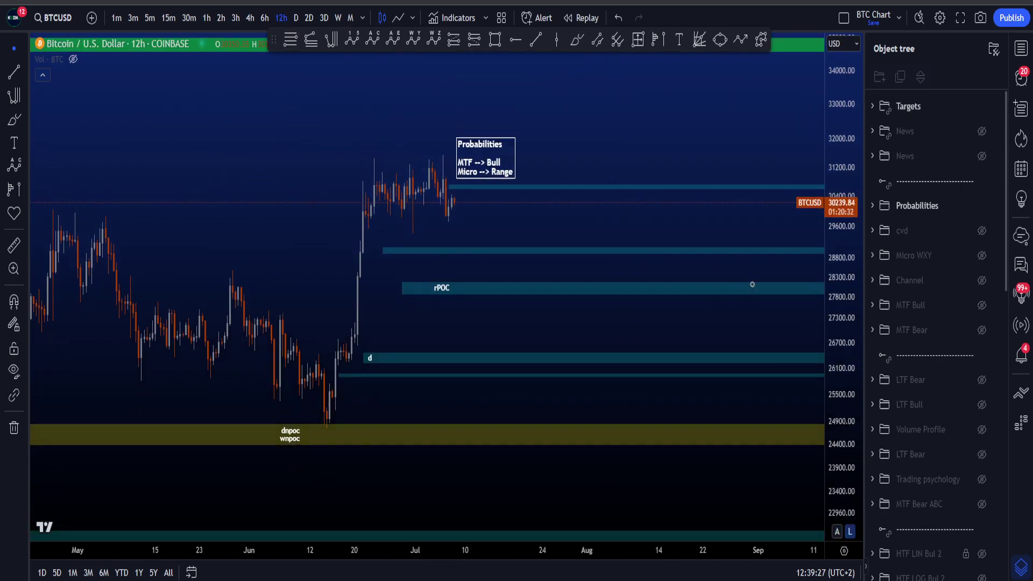
pyautogui.moveTo(724, 328); pyautogui.dragTo(756, 378)
pyautogui.scroll(1, 843, 363)
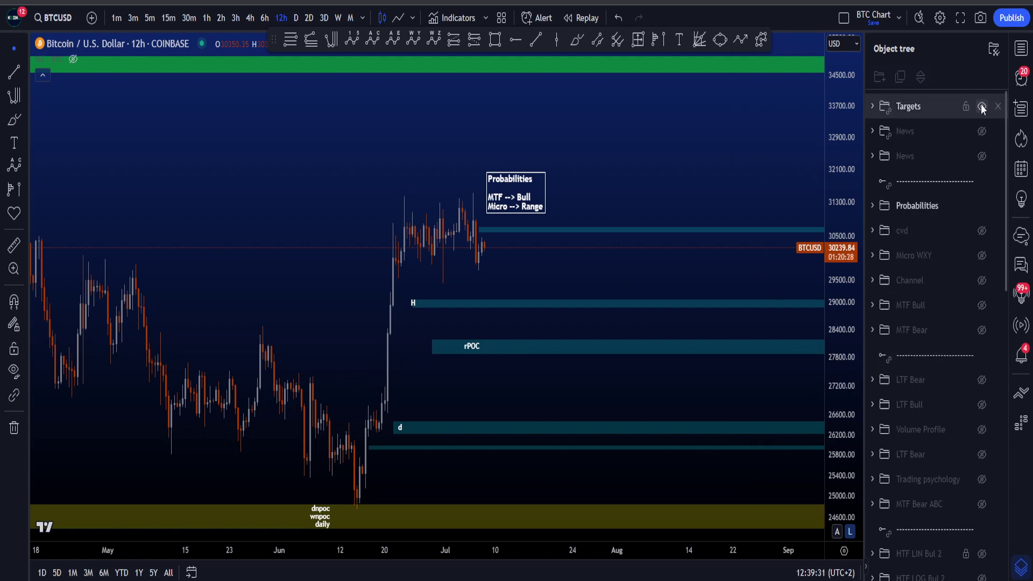
pyautogui.click(982, 106)
pyautogui.click(982, 305)
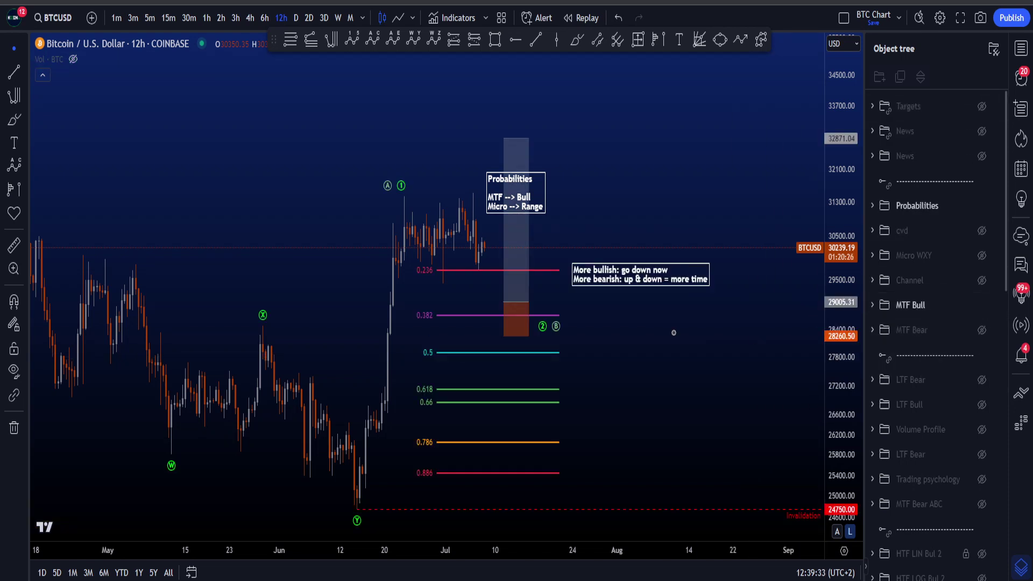
# Brush a projected dip to the 0.382 level with a rally, and a rise from the 0.236 level, undoing the strokes.
pyautogui.moveTo(485, 239); pyautogui.dragTo(602, 141)
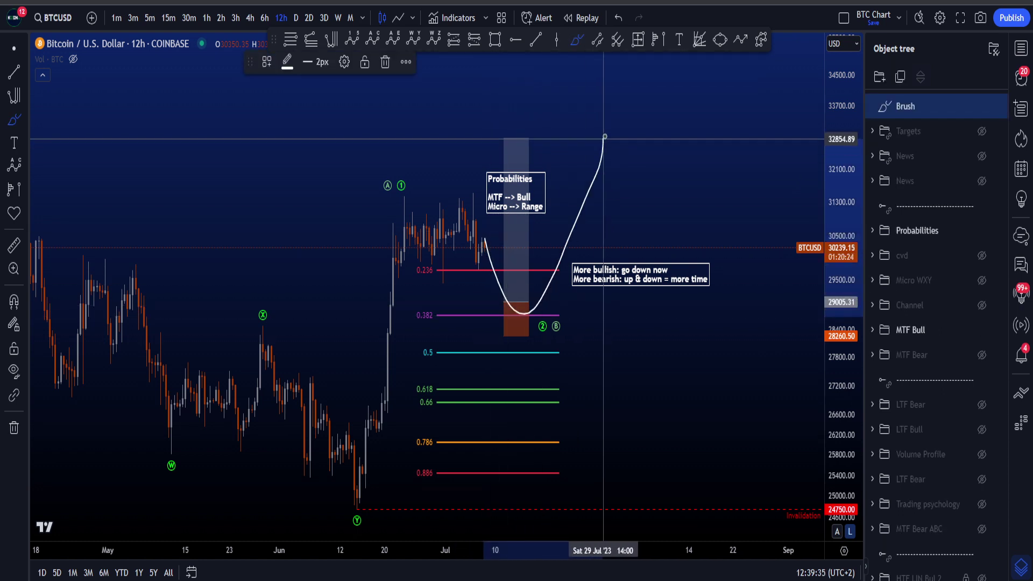
pyautogui.moveTo(537, 180)
pyautogui.mouseDown()
pyautogui.moveTo(628, 102)
pyautogui.moveTo(633, 217)
pyautogui.mouseUp()
pyautogui.hotkey('ctrl', 'z')
pyautogui.hotkey('ctrl', 'z')
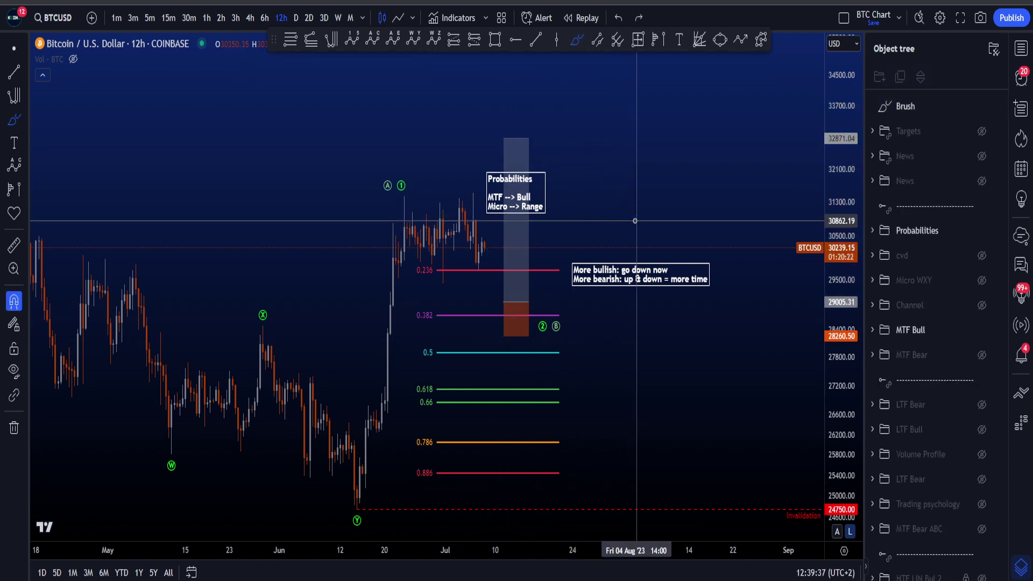
pyautogui.moveTo(538, 283); pyautogui.dragTo(652, 110)
pyautogui.hotkey('ctrl', 'z')
pyautogui.hotkey('ctrl', 'y')
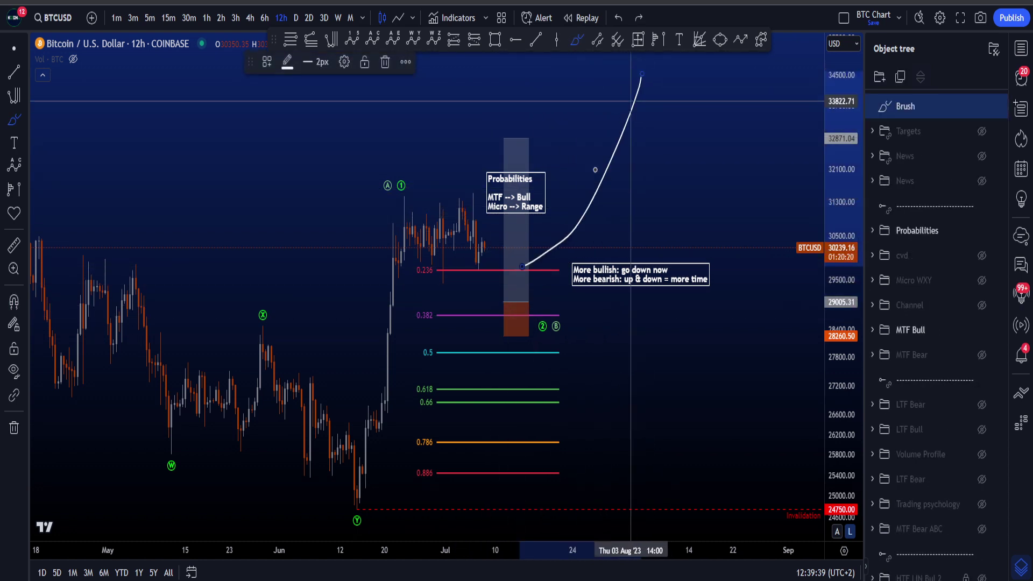
pyautogui.hotkey('ctrl', 'z')
# Brush a rally from just after the latest candles toward higher prices with a second stroke at its end, and undo both.
pyautogui.scroll(2, 508, 290)
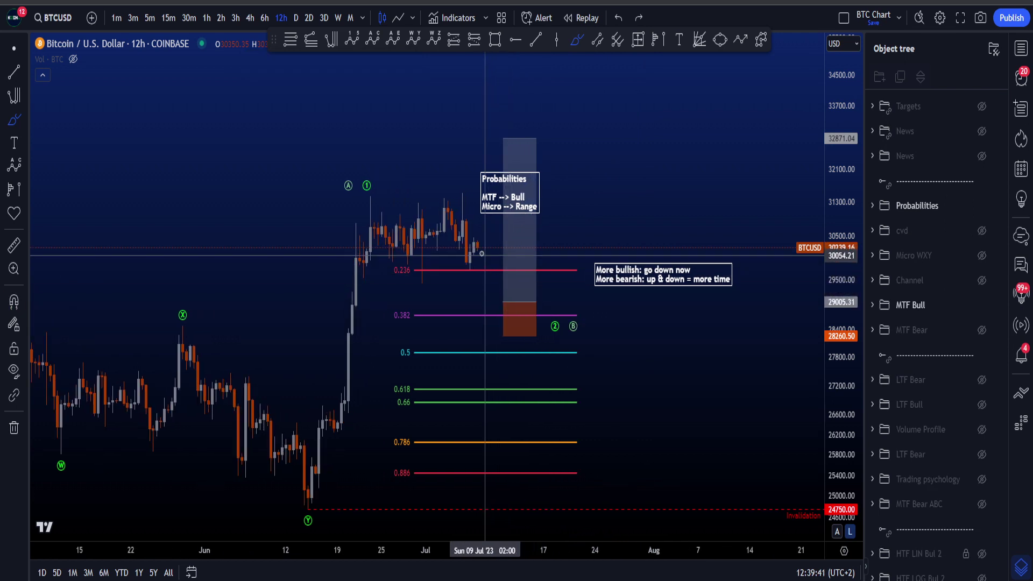
pyautogui.moveTo(499, 268)
pyautogui.mouseDown()
pyautogui.moveTo(516, 311)
pyautogui.moveTo(625, 80)
pyautogui.mouseUp()
pyautogui.moveTo(575, 121)
pyautogui.mouseDown()
pyautogui.moveTo(631, 66)
pyautogui.moveTo(637, 157)
pyautogui.mouseUp()
pyautogui.hotkey('ctrl', 'z')
pyautogui.hotkey('ctrl', 'z')
# Circle the Probabilities note and brush a horizontal stroke forward from the latest candles, undoing each mark.
pyautogui.moveTo(538, 153); pyautogui.dragTo(547, 212)
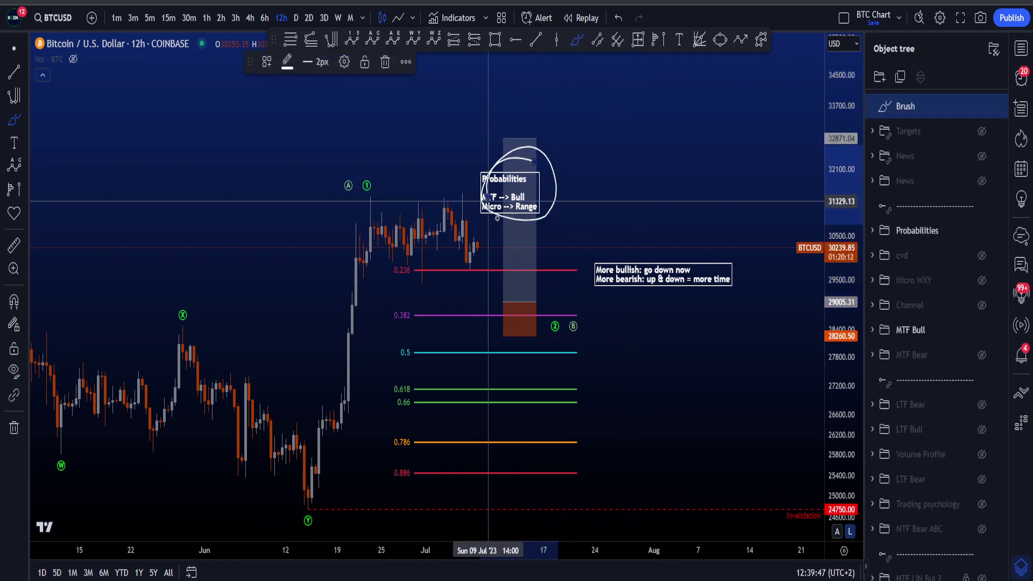
pyautogui.hotkey('ctrl', 'z')
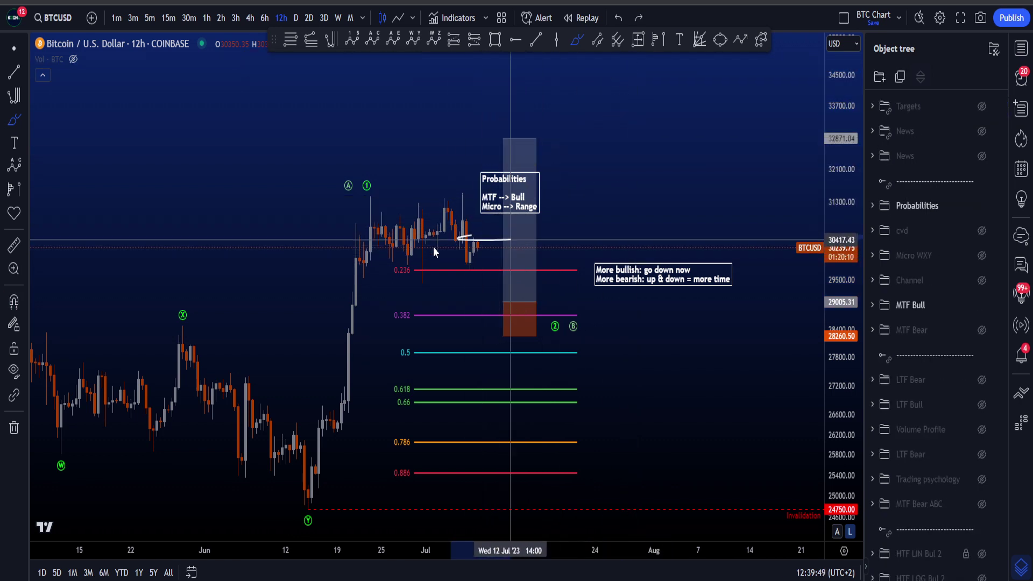
pyautogui.moveTo(510, 240); pyautogui.dragTo(595, 239)
pyautogui.hotkey('ctrl', 'z')
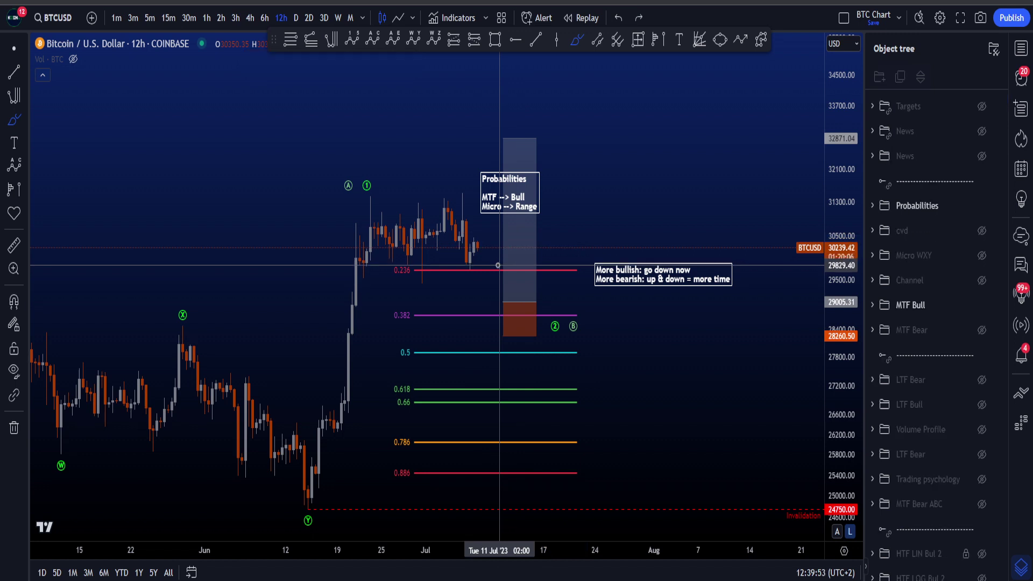
# Brush projected rallies starting from the 0.382 level beside the 2/B labels, and undo the strokes.
pyautogui.moveTo(491, 316); pyautogui.dragTo(576, 150)
pyautogui.hotkey('ctrl', 'z')
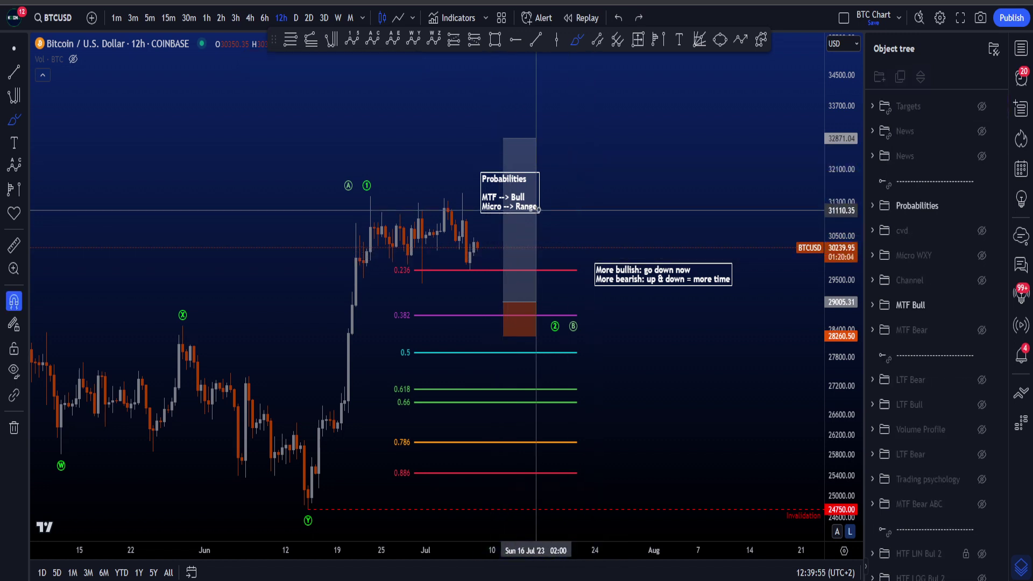
pyautogui.moveTo(546, 312); pyautogui.dragTo(632, 108)
pyautogui.moveTo(578, 160)
pyautogui.mouseDown()
pyautogui.moveTo(641, 145)
pyautogui.moveTo(640, 161)
pyautogui.mouseUp()
pyautogui.hotkey('ctrl', 'z')
pyautogui.hotkey('ctrl', 'z')
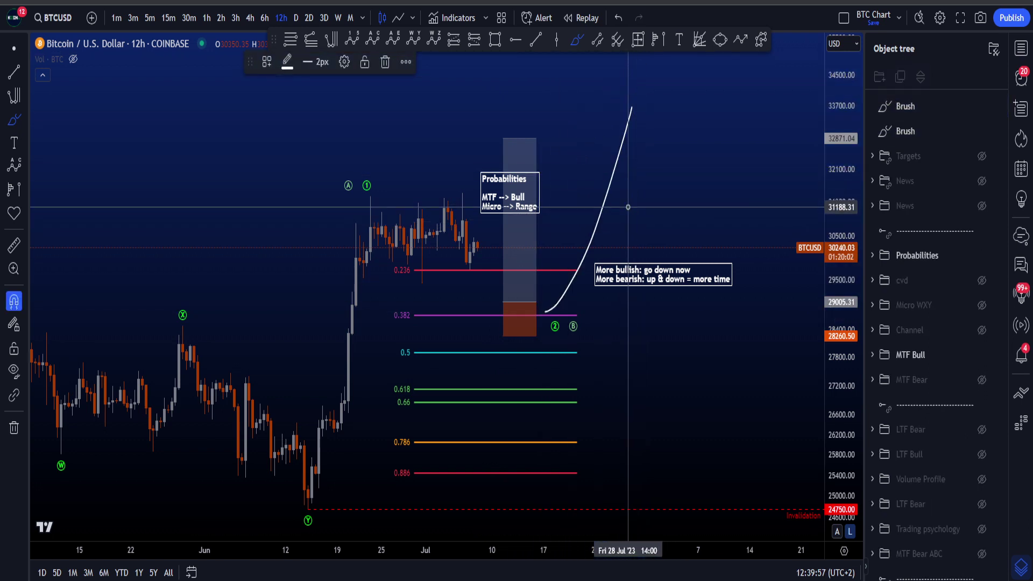
# Hide the MTF Bull group, show Micro WXY, and fit the wave count to the chart on the 15m timeframe.
pyautogui.click(983, 305)
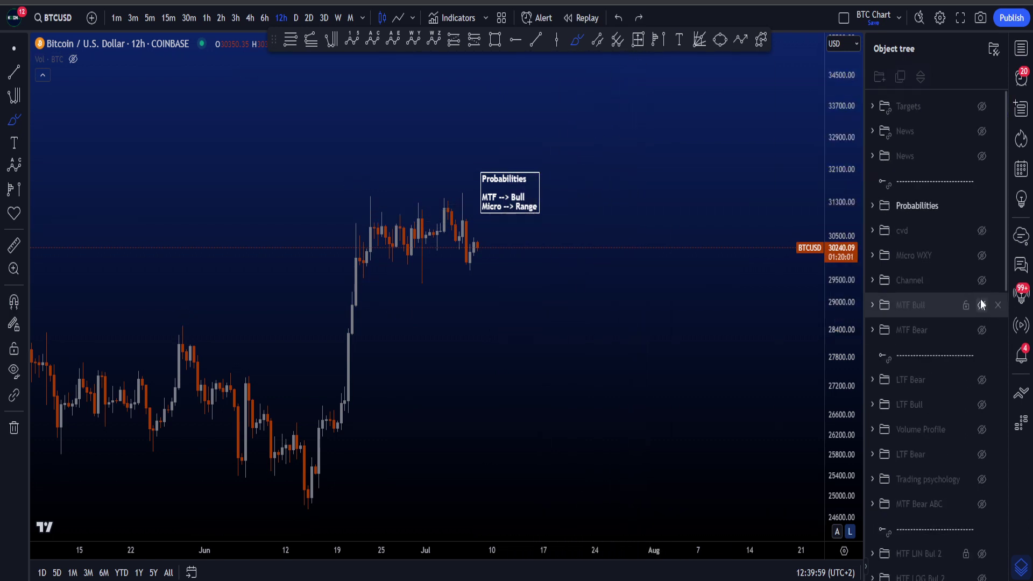
pyautogui.click(982, 256)
pyautogui.click(169, 18)
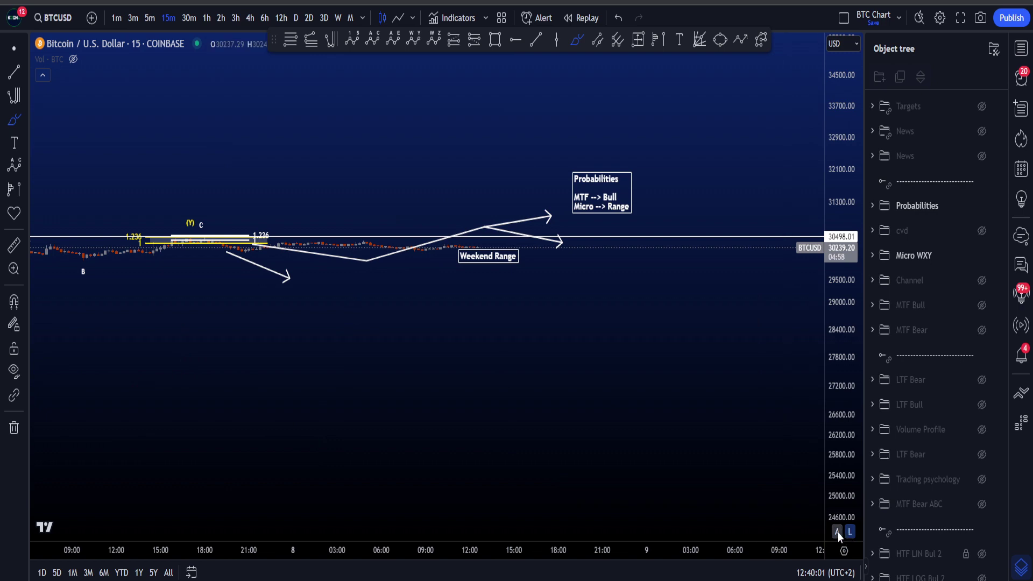
pyautogui.click(838, 532)
pyautogui.moveTo(830, 250); pyautogui.dragTo(805, 451)
pyautogui.scroll(-4, 726, 413)
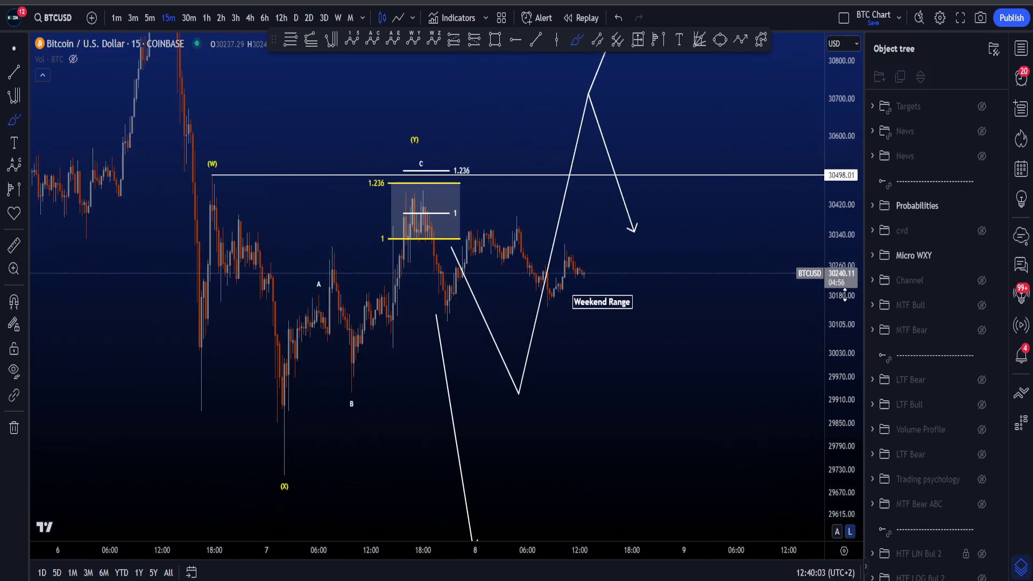
pyautogui.moveTo(845, 295); pyautogui.dragTo(858, 336)
# Show the Targets group alongside the Micro WXY drawings and delete the stray stroke.
pyautogui.click(983, 107)
pyautogui.moveTo(605, 193); pyautogui.dragTo(604, 214)
pyautogui.press('Delete')
pyautogui.moveTo(842, 376); pyautogui.dragTo(842, 277)
pyautogui.scroll(1, 662, 328)
# Brush a dip and rally into the target zone, circle the weekend candles, and undo both strokes.
pyautogui.moveTo(589, 290)
pyautogui.mouseDown()
pyautogui.moveTo(640, 293)
pyautogui.moveTo(676, 157)
pyautogui.mouseUp()
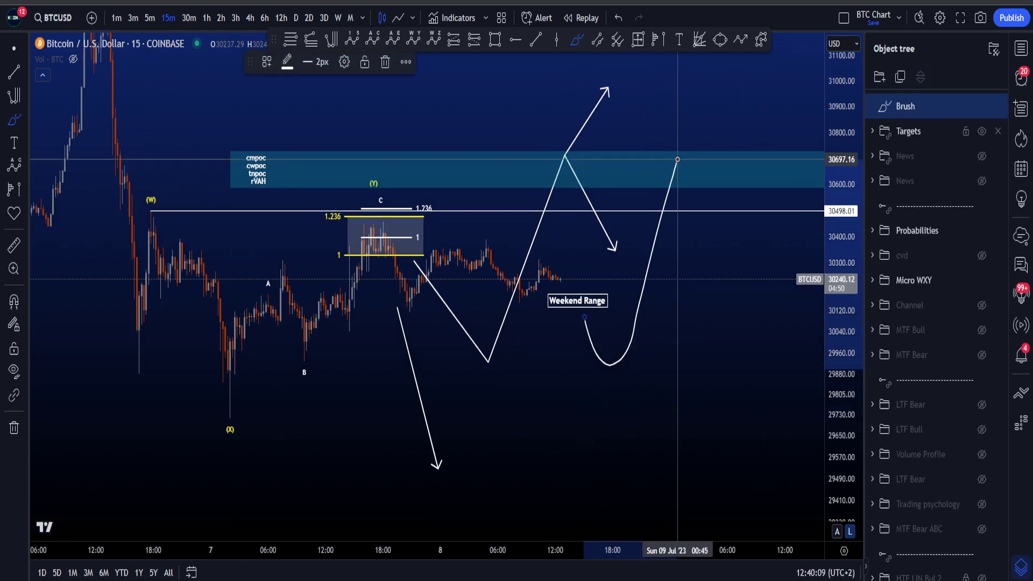
pyautogui.hotkey('ctrl', 'z')
pyautogui.moveTo(598, 285)
pyautogui.mouseDown()
pyautogui.moveTo(554, 258)
pyautogui.moveTo(530, 316)
pyautogui.mouseUp()
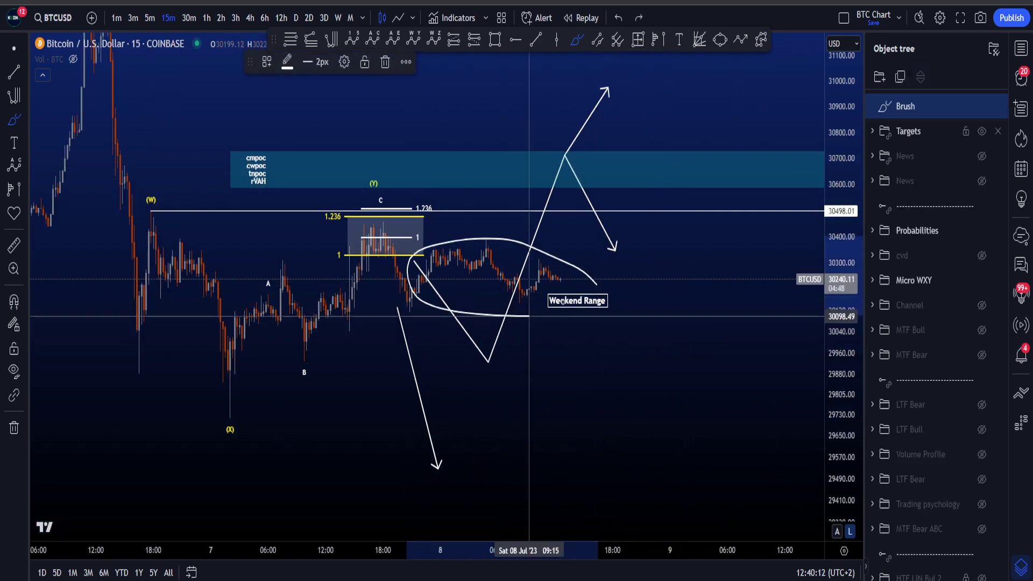
pyautogui.hotkey('ctrl', 'z')
# Brush a short rebound from the latest candles toward the 30498.01 line and a stroke below the candles, undoing them.
pyautogui.moveTo(552, 264)
pyautogui.mouseDown()
pyautogui.moveTo(541, 278)
pyautogui.moveTo(594, 208)
pyautogui.mouseUp()
pyautogui.hotkey('ctrl', 'z')
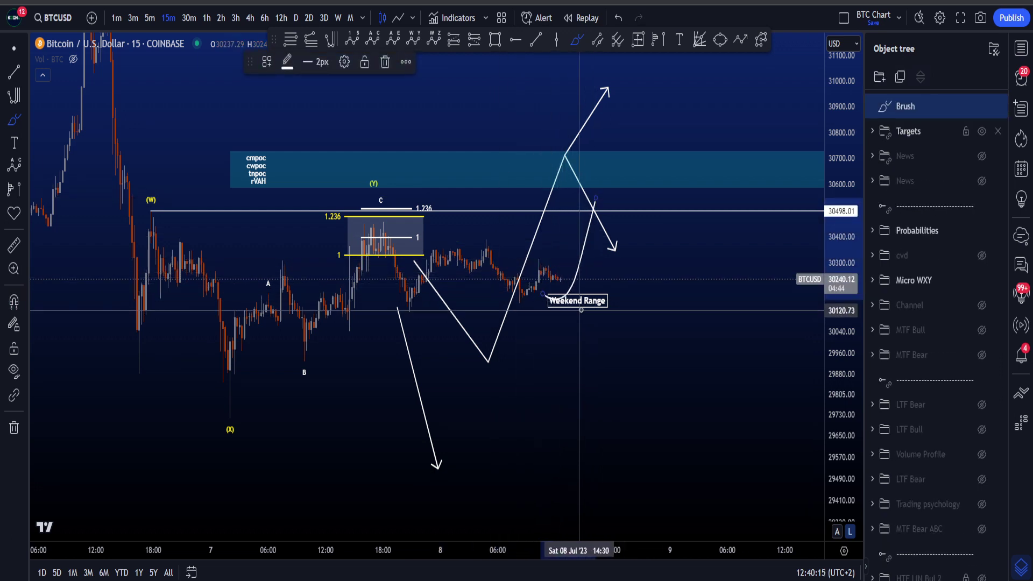
pyautogui.hotkey('ctrl', 'z')
pyautogui.moveTo(209, 408)
pyautogui.mouseDown()
pyautogui.moveTo(425, 274)
pyautogui.moveTo(508, 253)
pyautogui.moveTo(577, 382)
pyautogui.mouseUp()
pyautogui.hotkey('ctrl', 'z')
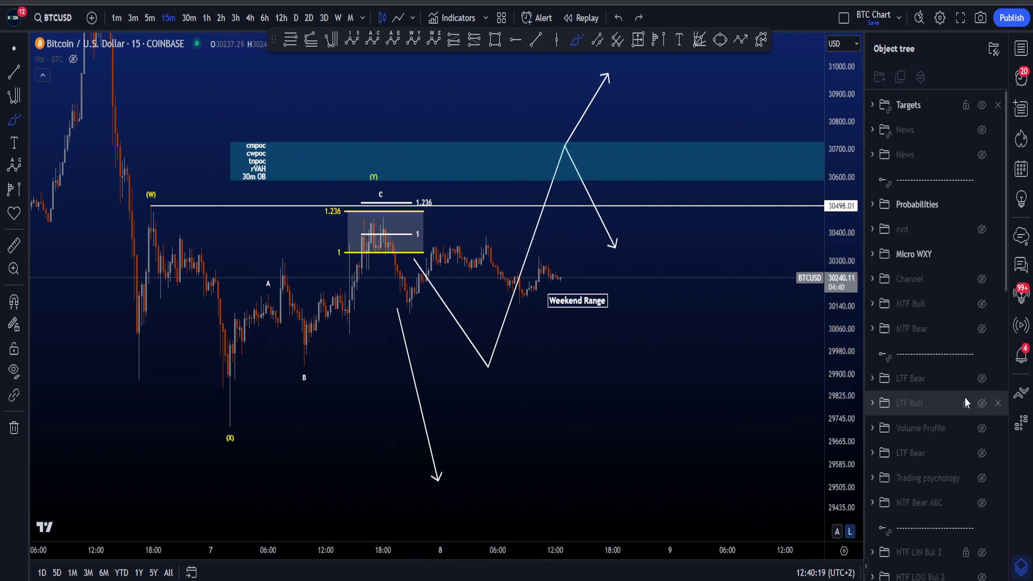
# Show the HTF Levels, npocs and tnpocs groups on the 15m chart.
pyautogui.scroll(-10, 966, 403)
pyautogui.click(981, 400)
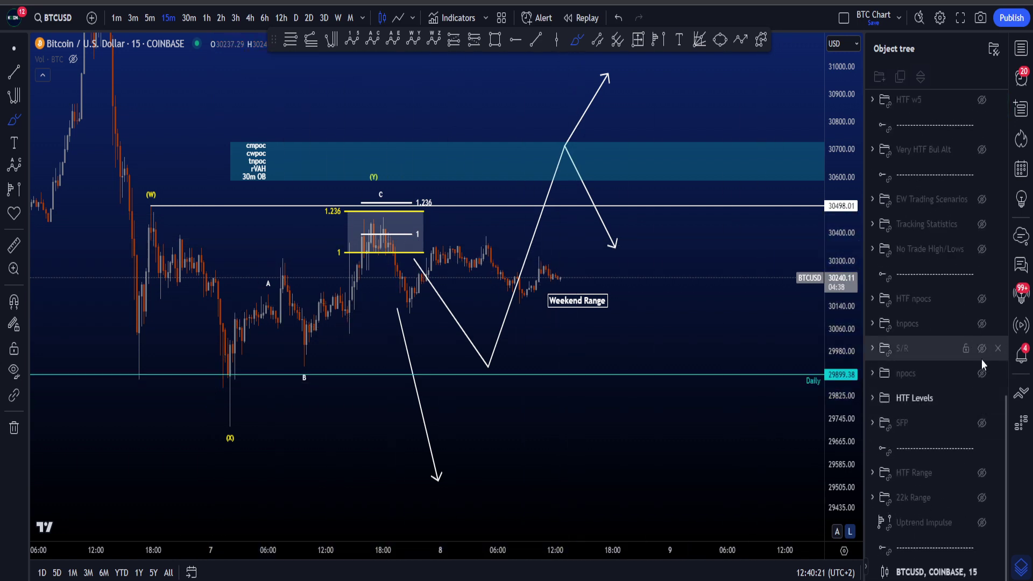
pyautogui.click(983, 374)
pyautogui.click(981, 323)
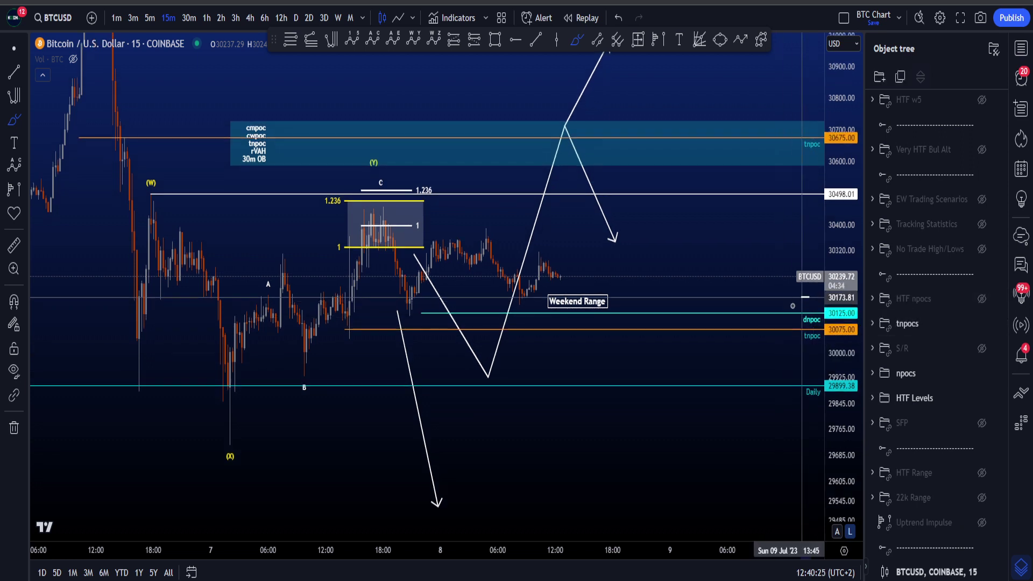
# Brush a bracket beside the dnpoc, tnpoc and Daily levels and a stroke down from the latest candles, undoing both.
pyautogui.moveTo(793, 306); pyautogui.dragTo(802, 406)
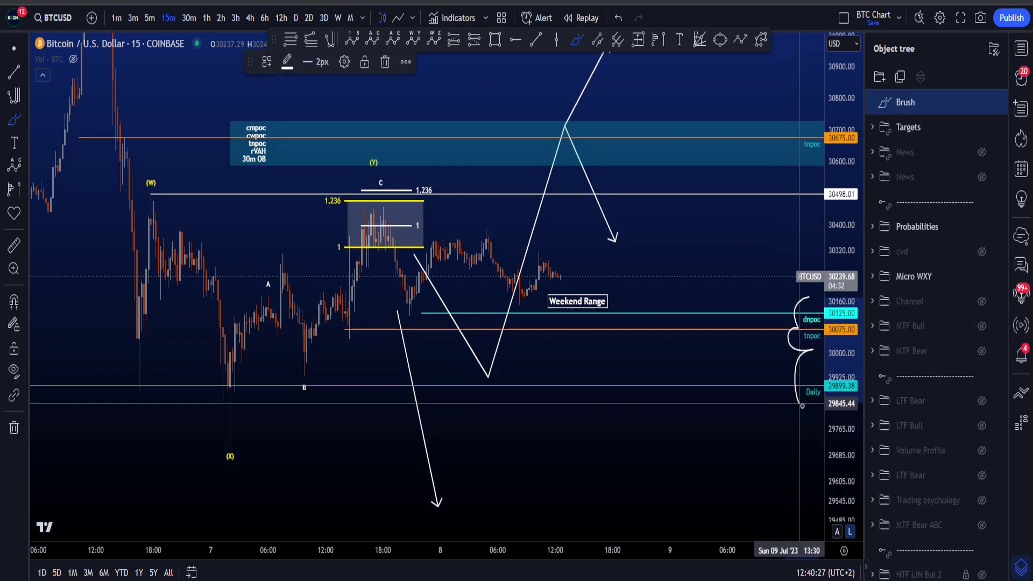
pyautogui.hotkey('ctrl', 'z')
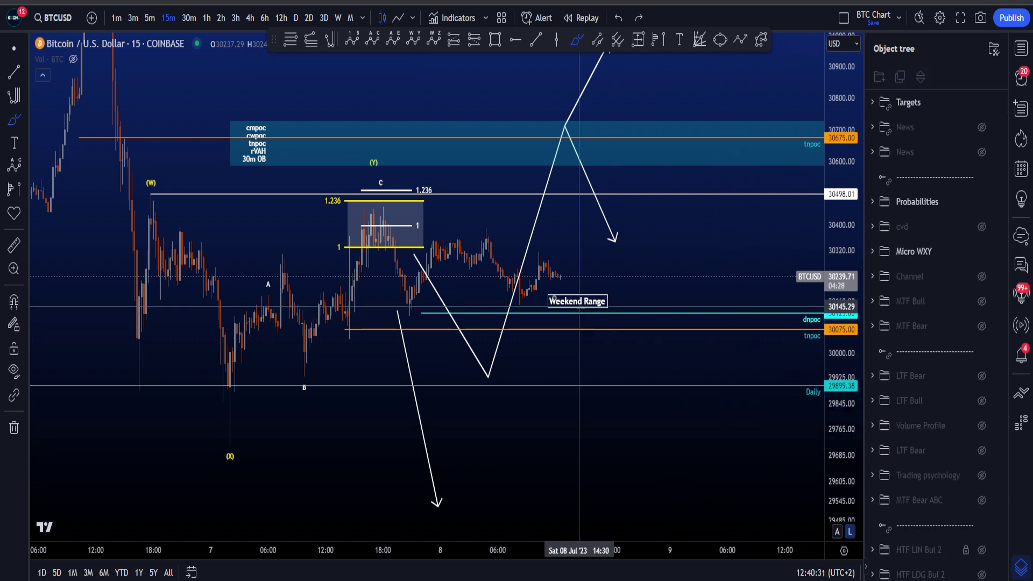
pyautogui.moveTo(562, 277)
pyautogui.mouseDown()
pyautogui.moveTo(584, 312)
pyautogui.moveTo(610, 320)
pyautogui.mouseUp()
pyautogui.hotkey('ctrl', 'z')
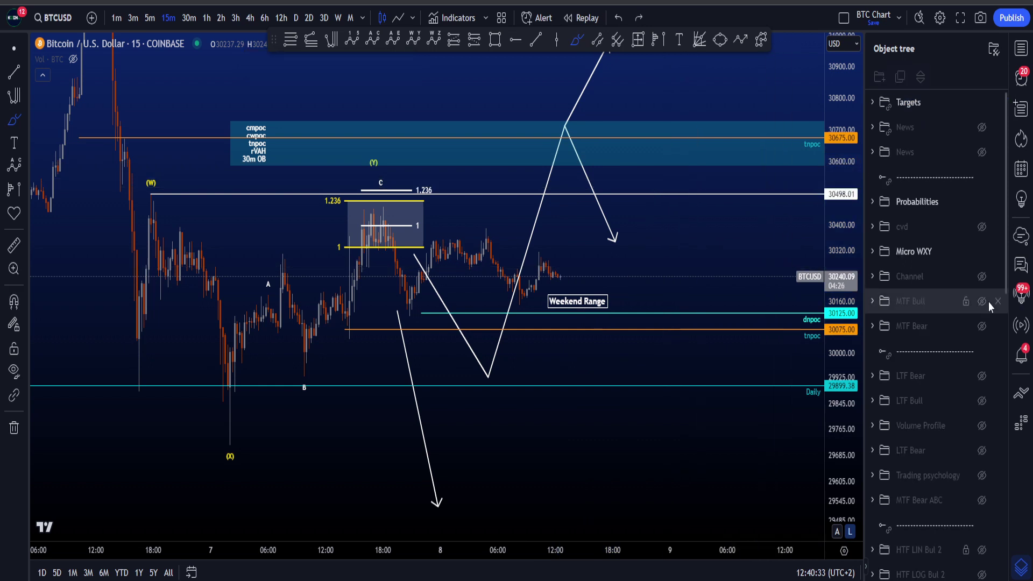